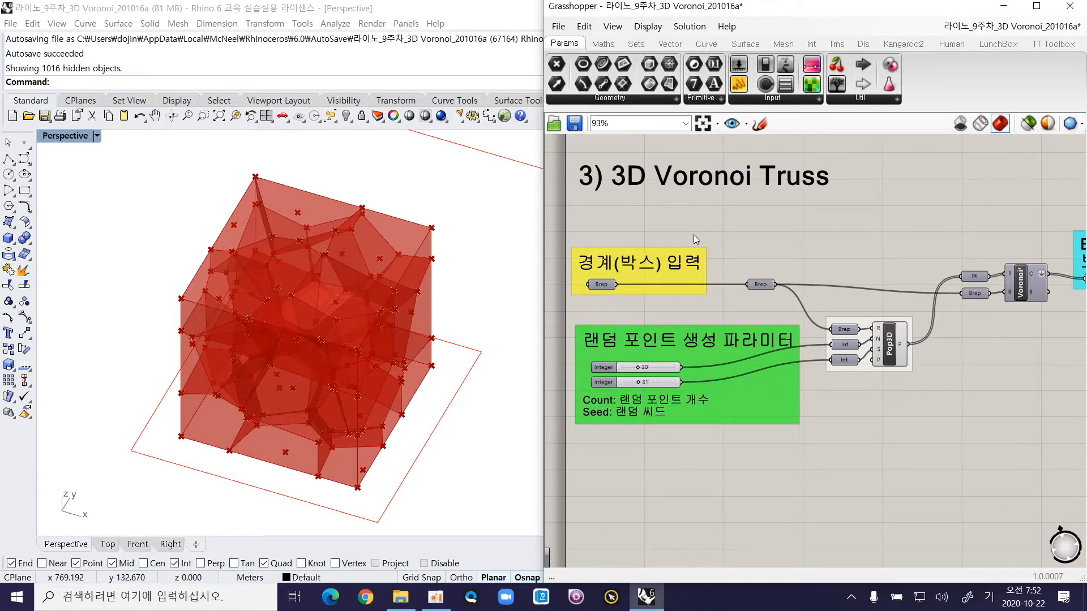
Step: Review the 3D Voronoi Truss definition from the box input and random point parameters to the grouped cell curves and space truss sections
scroll(704, 240, "down", 1)
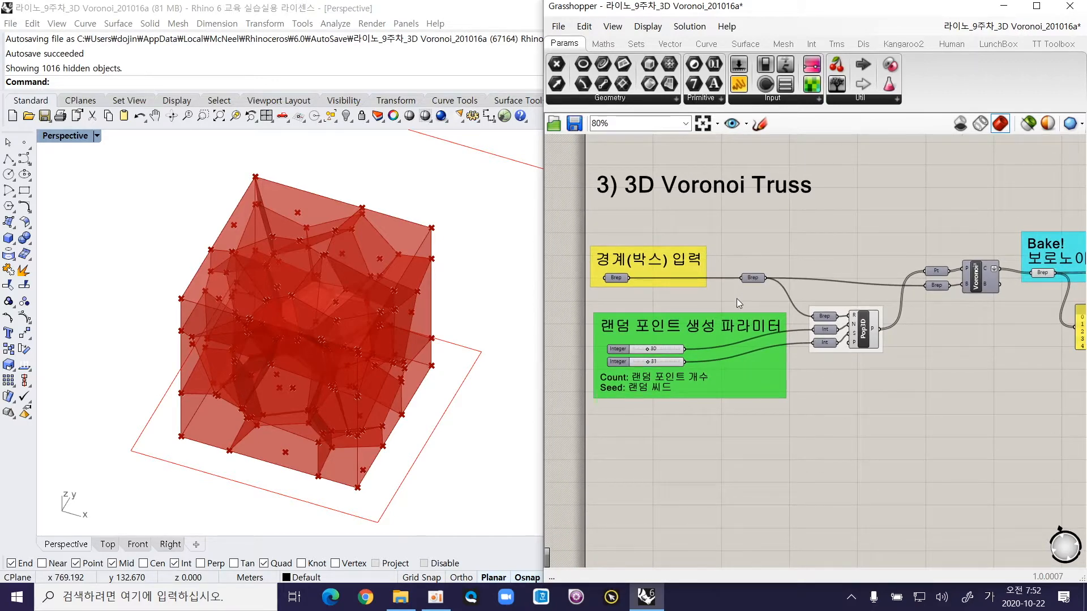
scroll(708, 360, "down", 3)
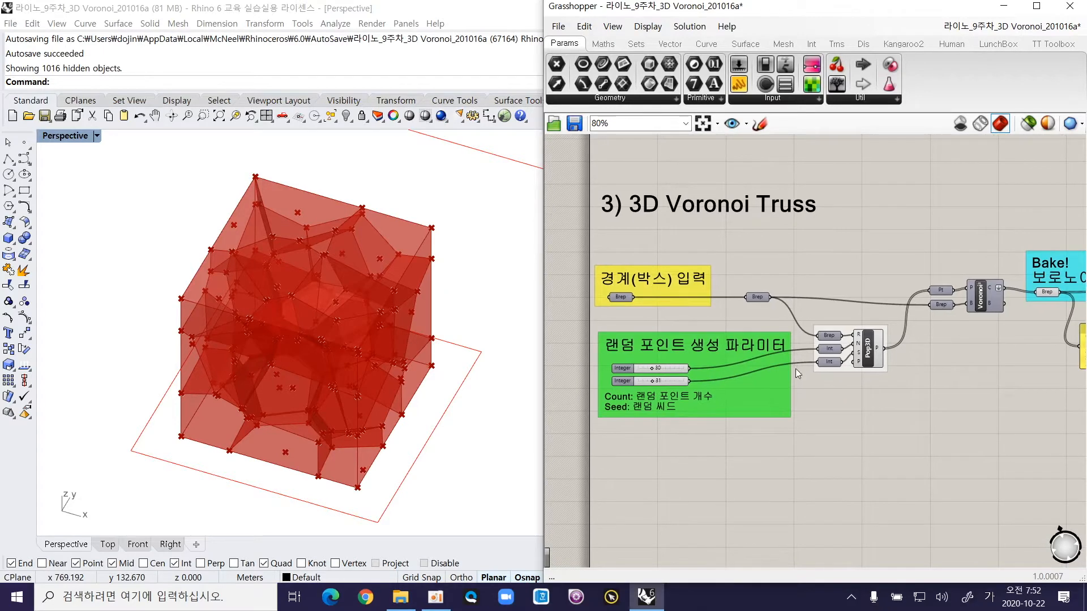
left_click_drag(577, 266, 1018, 390)
right_click_drag(979, 352, 829, 368)
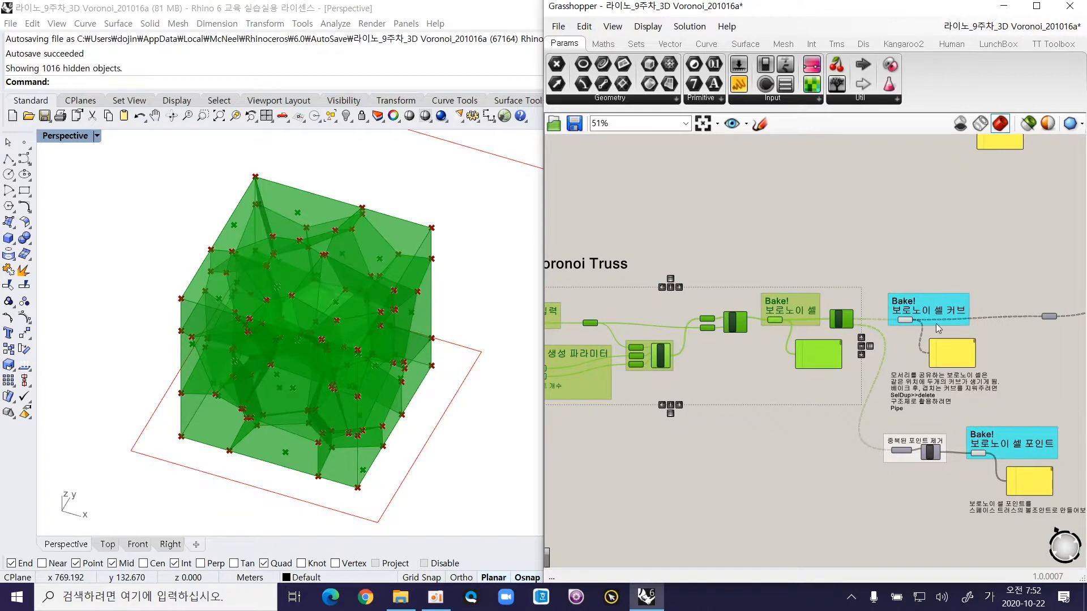
right_click_drag(944, 329, 675, 360)
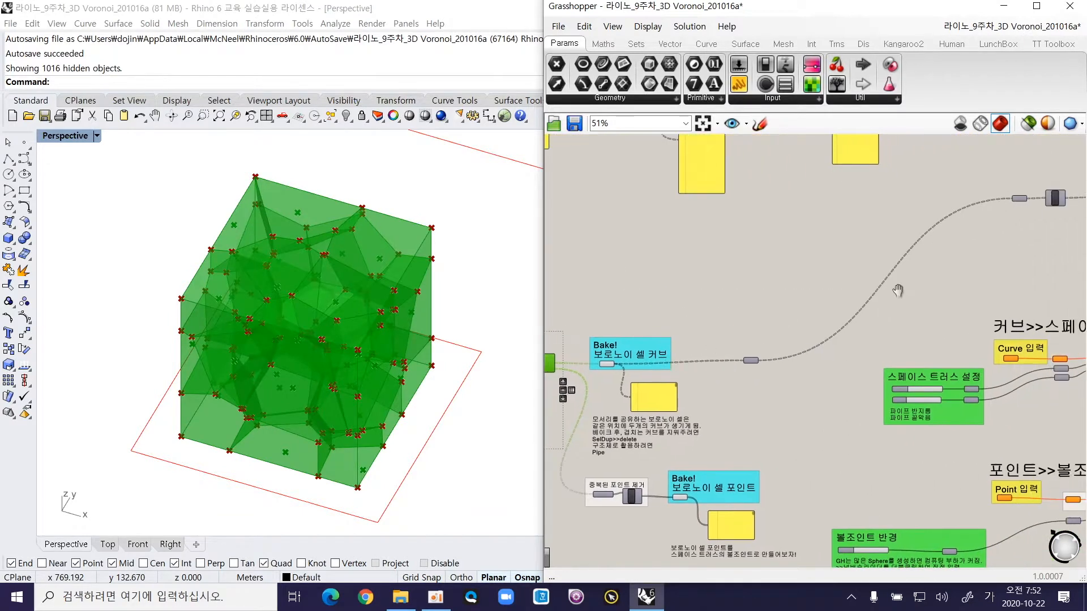
right_click_drag(907, 282, 671, 351)
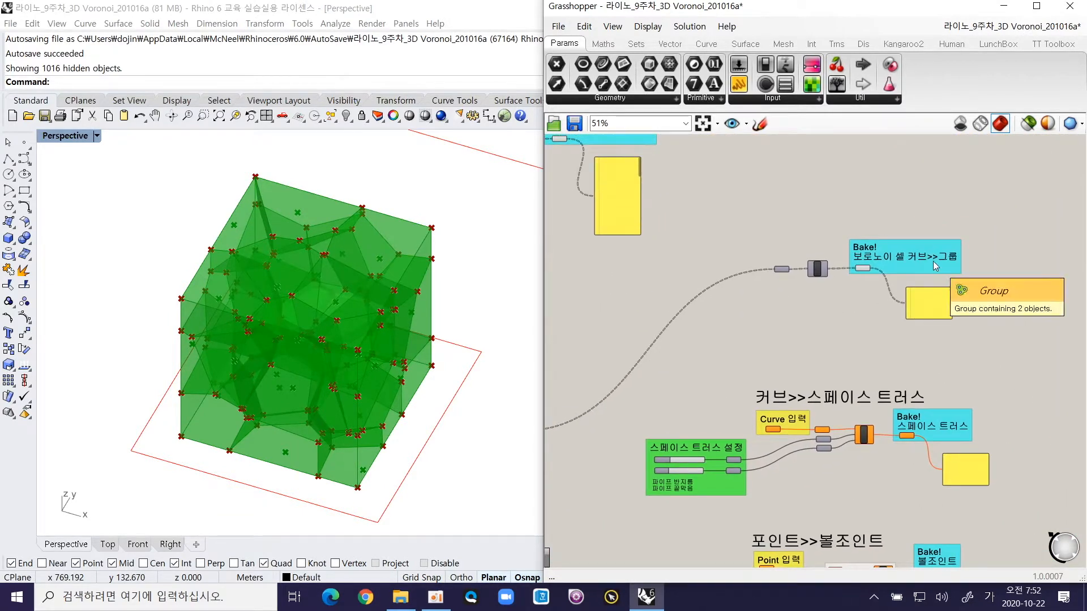
right_click_drag(774, 350, 889, 293)
right_click_drag(701, 368, 909, 294)
right_click_drag(739, 356, 940, 323)
left_click(744, 419)
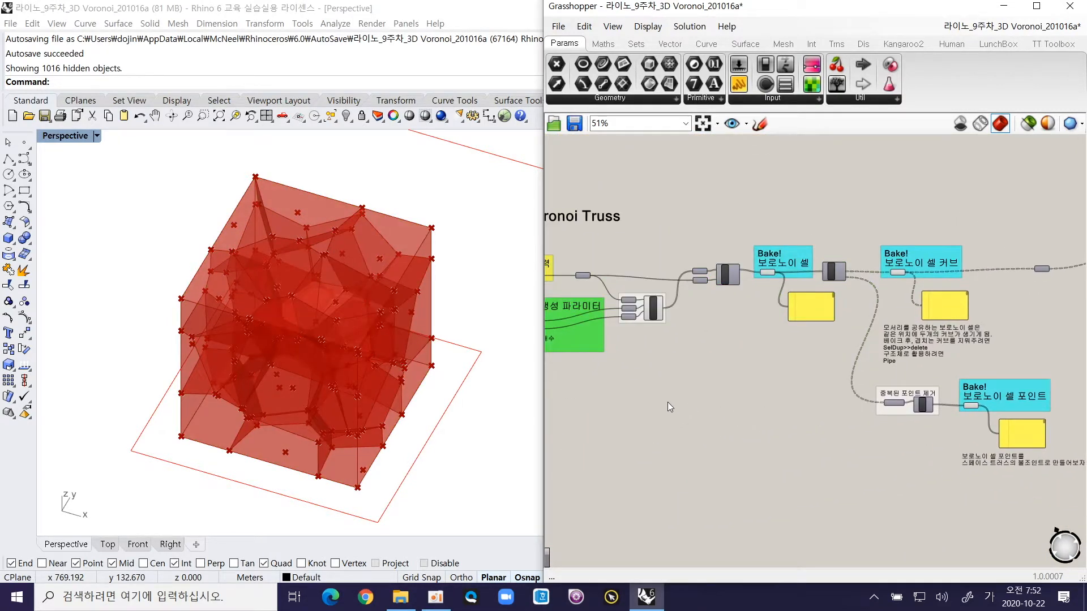
Step: Adjust the random point generation sliders to produce a different Voronoi cell pattern inside the box
right_click_drag(671, 403, 802, 394)
scroll(645, 300, "up", 5)
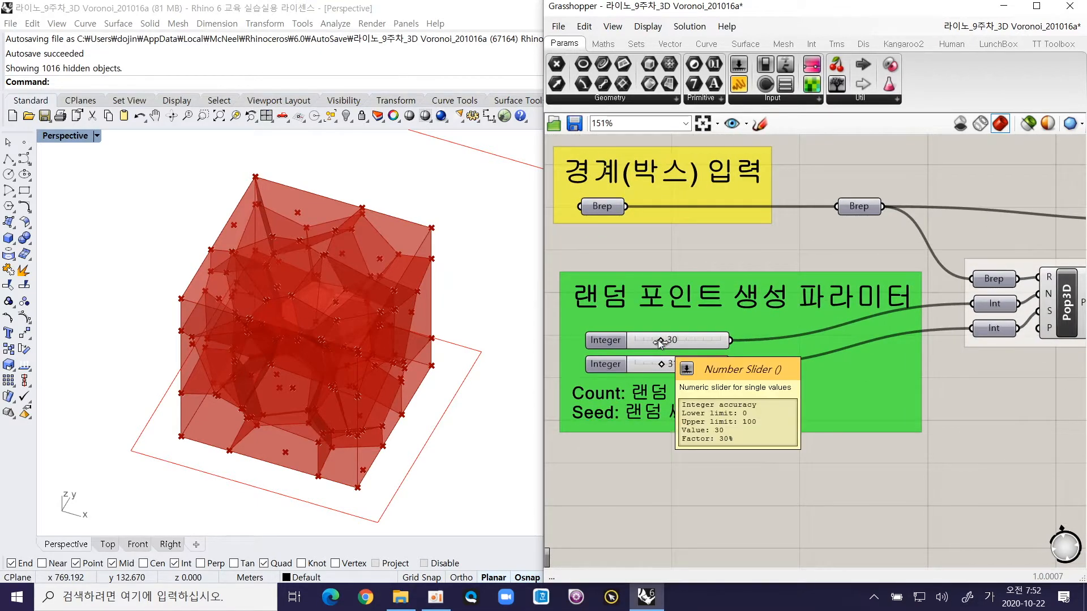
left_click_drag(660, 343, 675, 363)
Step: Trace the definition from Pop3D through Voronoi and DeBrep, highlighting the Voronoi cell Brep and the cell curve Crv parameter
right_click_drag(938, 291, 762, 311)
scroll(763, 312, "down", 2)
right_click_drag(887, 280, 677, 308)
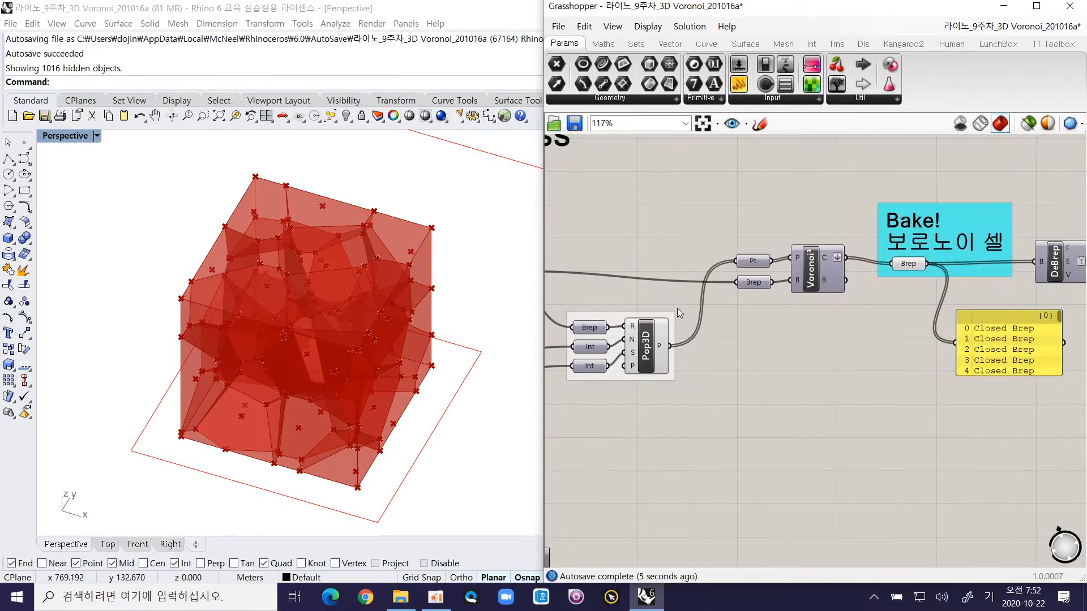
left_click(648, 351)
left_click_drag(815, 267, 814, 261)
right_click_drag(903, 264, 685, 271)
left_click(691, 270)
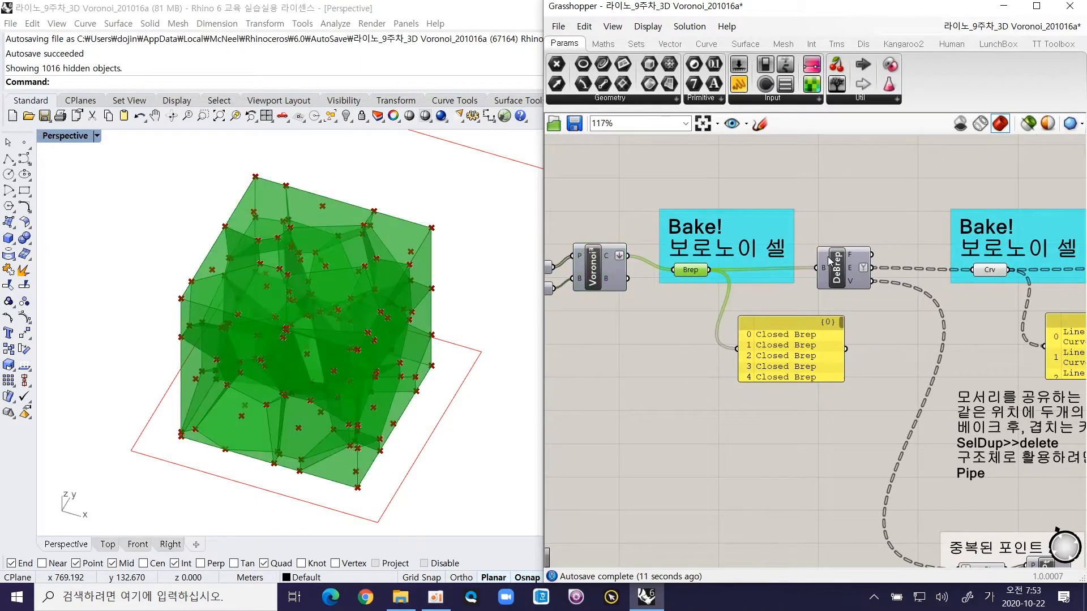
right_click_drag(820, 257, 626, 267)
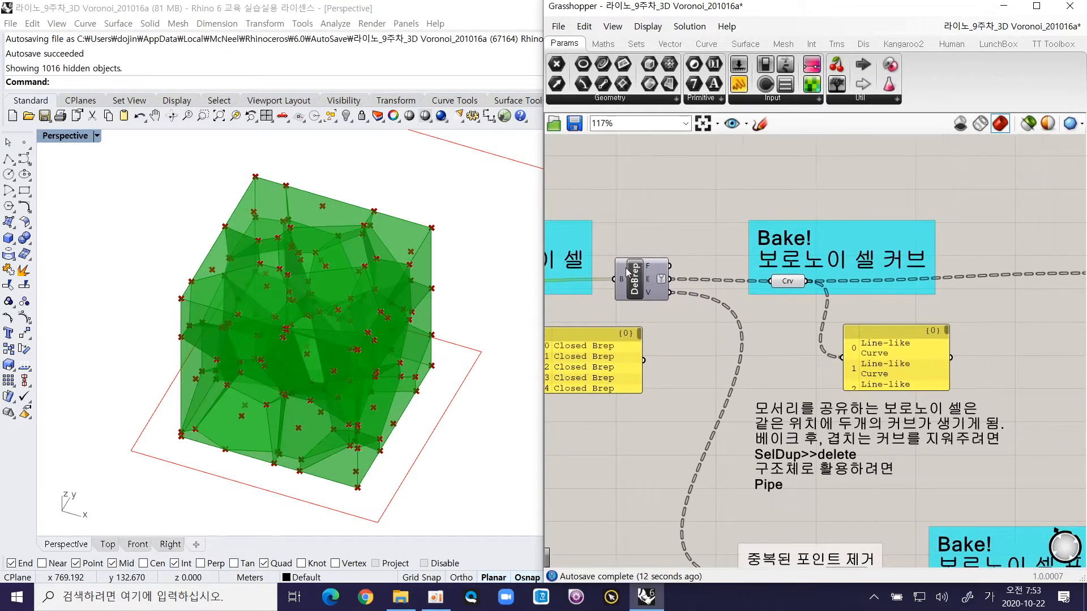
left_click(789, 281)
right_click_drag(791, 299, 705, 234)
right_click_drag(888, 227, 765, 242)
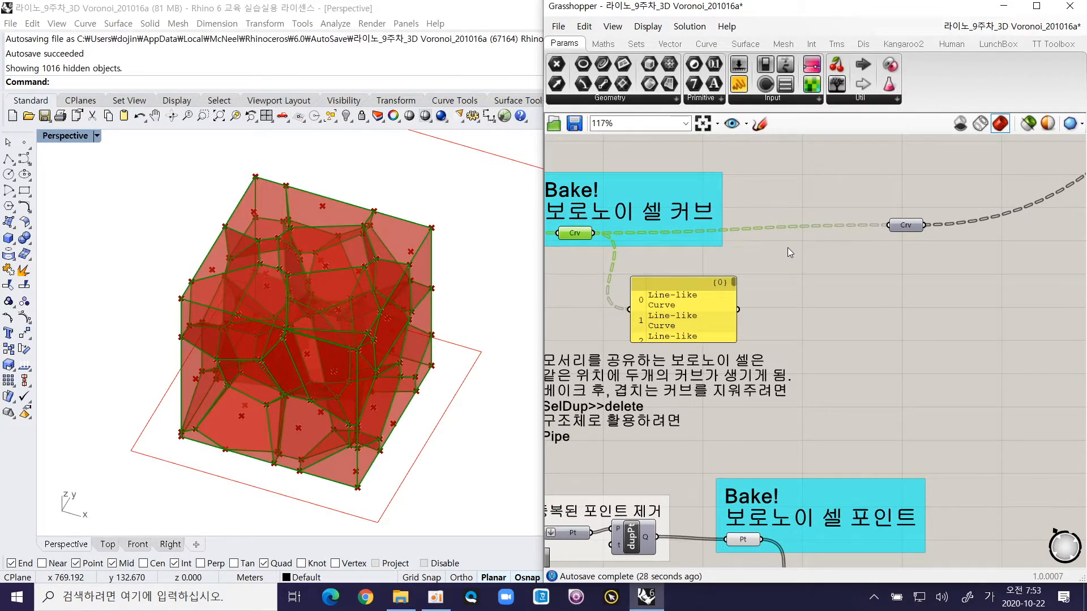
Step: Read the note on duplicate curves along shared cell edges and examine those edges up close in the model
scroll(656, 374, "up", 2)
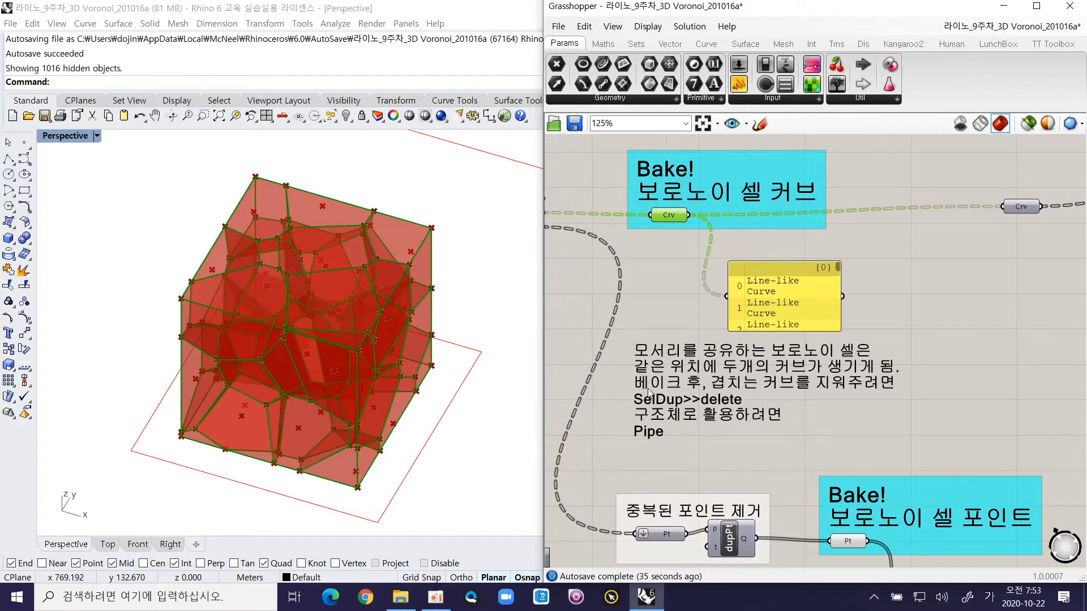
scroll(657, 360, "up", 2)
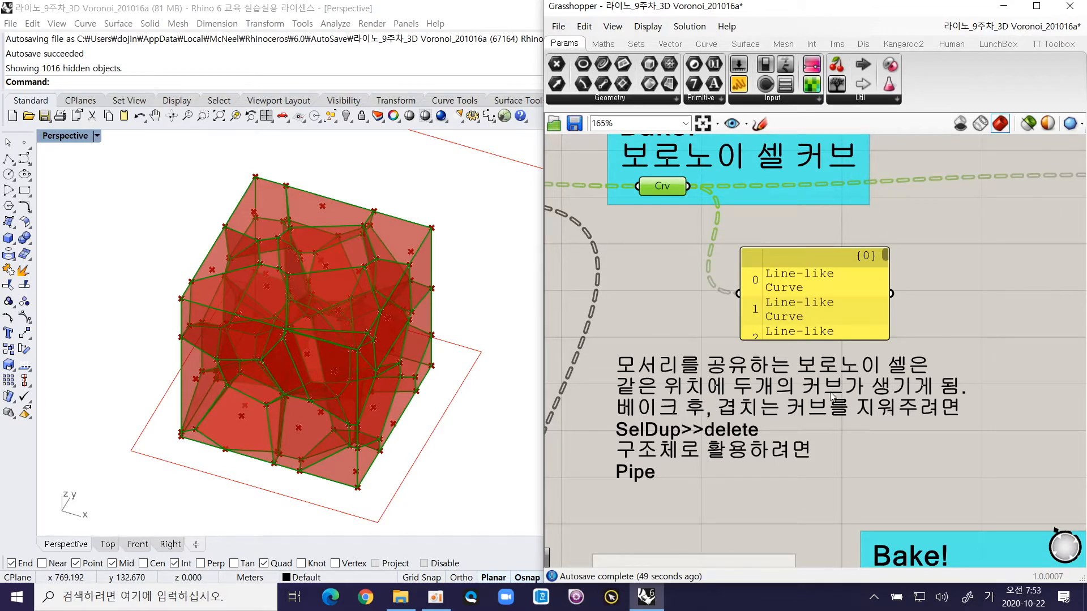
right_click_drag(444, 368, 415, 381)
scroll(414, 379, "up", 8)
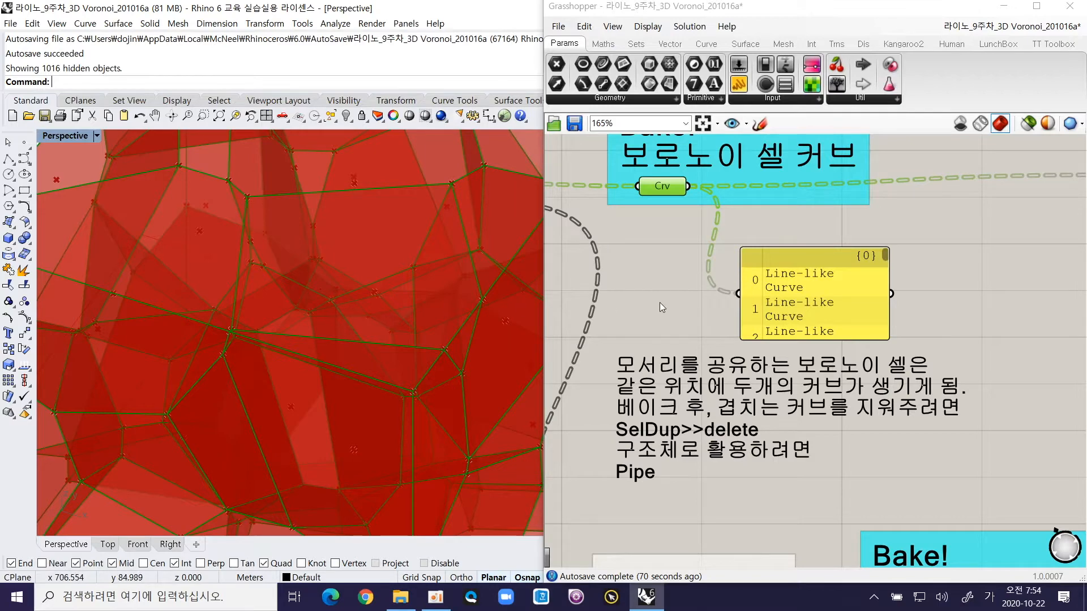
right_click_drag(689, 295, 692, 310)
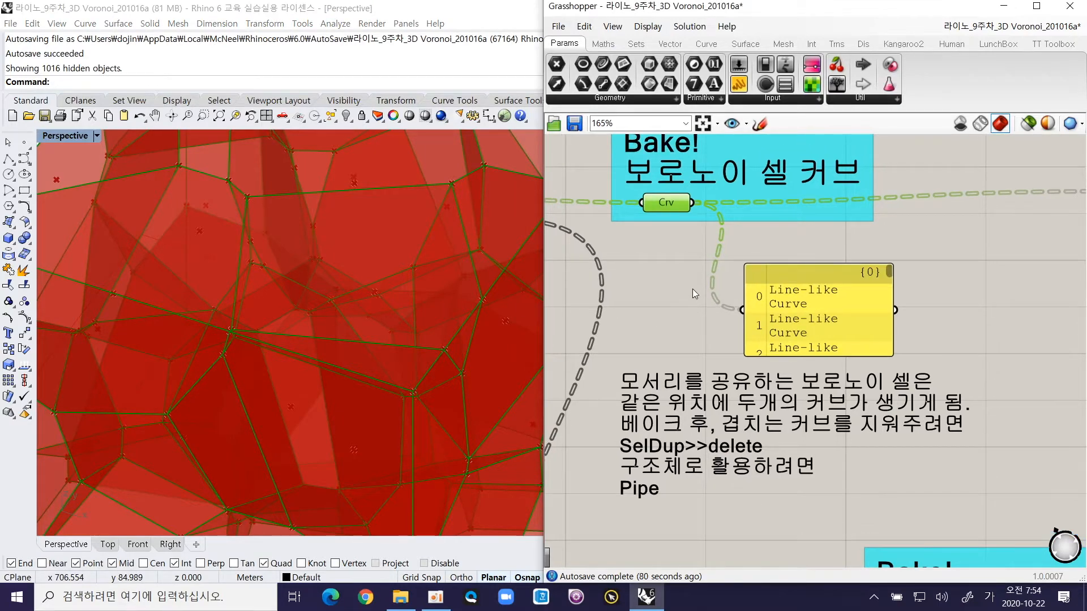
scroll(691, 289, "down", 2)
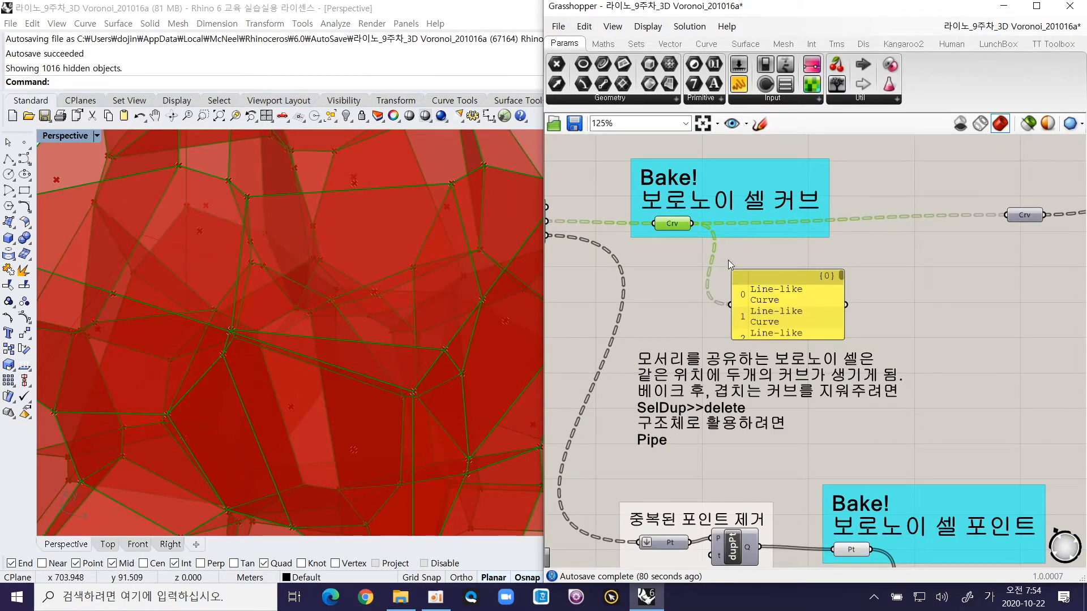
right_click_drag(728, 260, 770, 271)
left_click(488, 350)
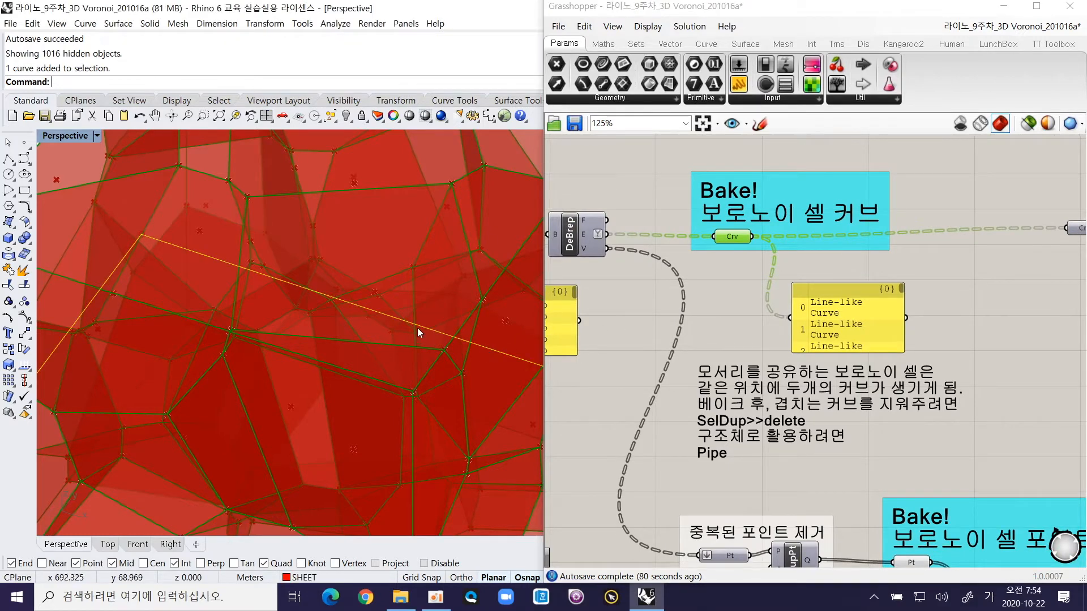
scroll(417, 328, "down", 7)
left_click(416, 371)
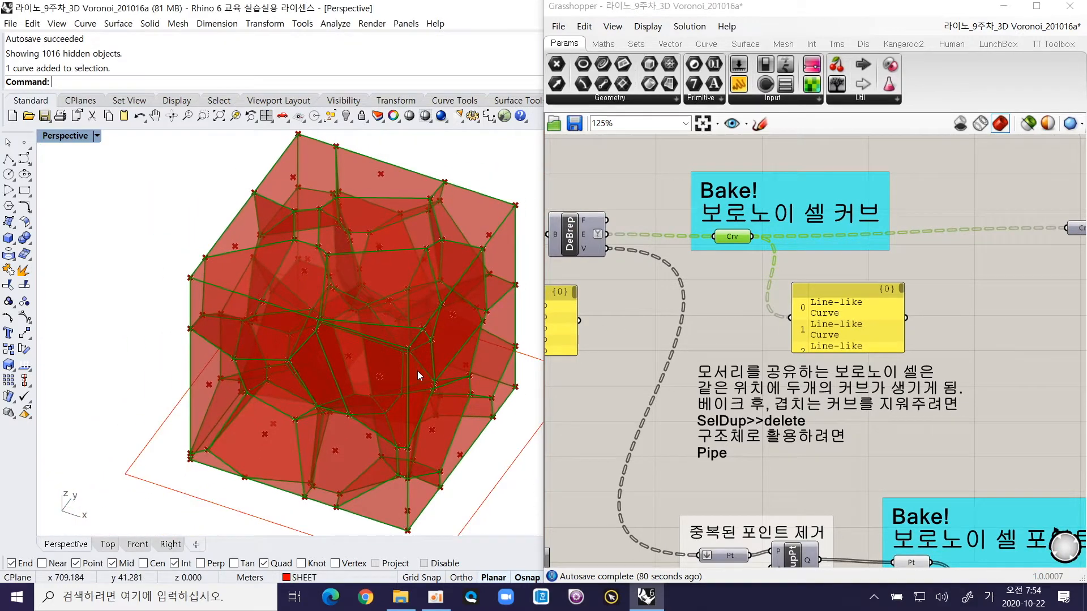
Step: Bake the Voronoi cell curves from the Crv parameter into Rhino
right_click(736, 239)
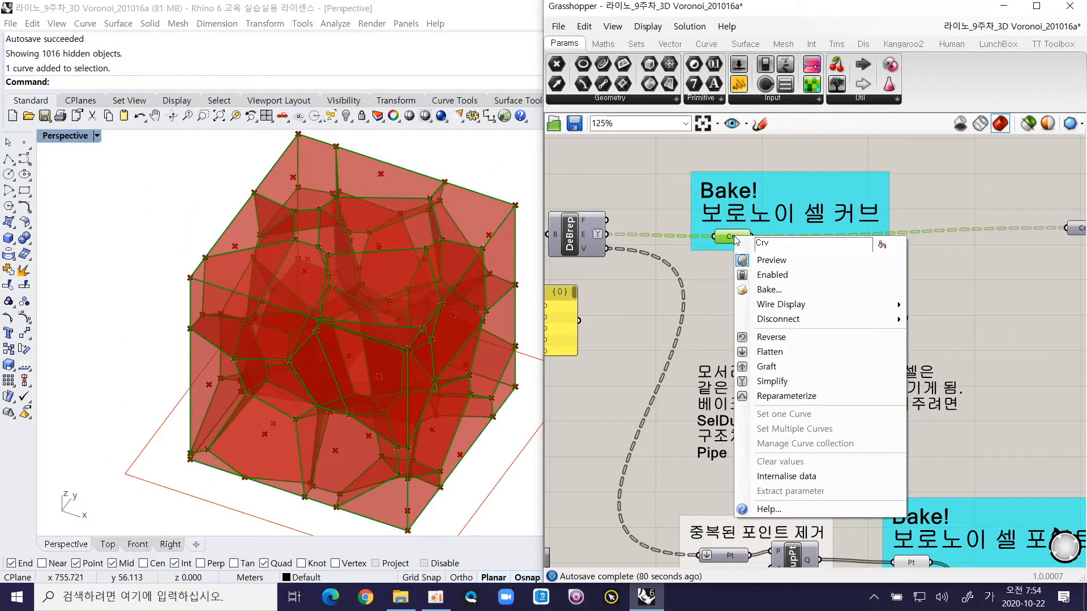
left_click(821, 289)
left_click(845, 417)
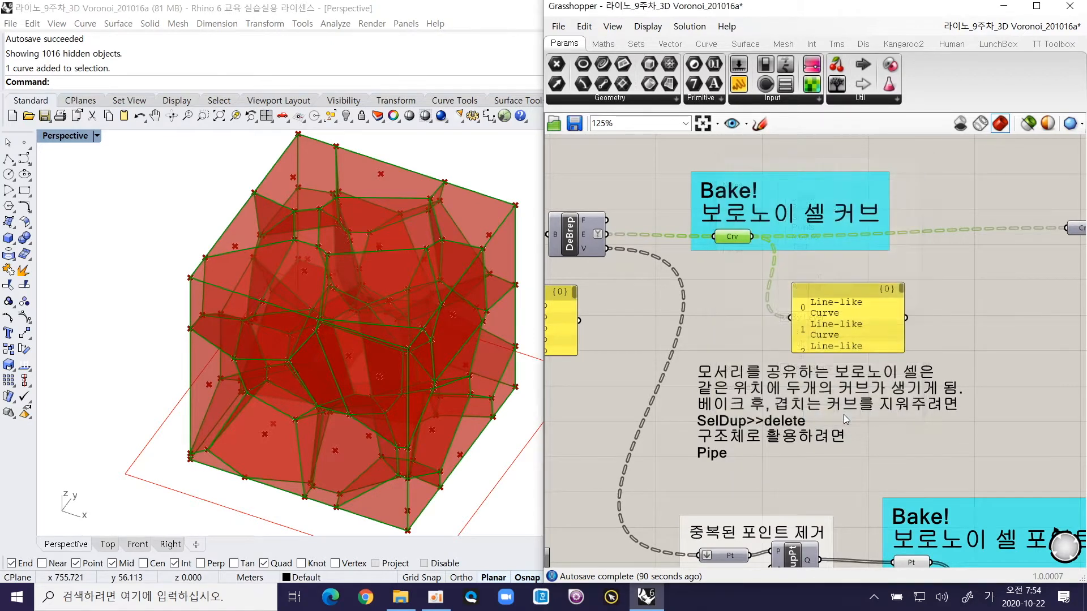
Step: Select the newly baked curves with SelLast and move them onto the neighbouring empty square outline, corner to corner
scroll(353, 367, "down", 5)
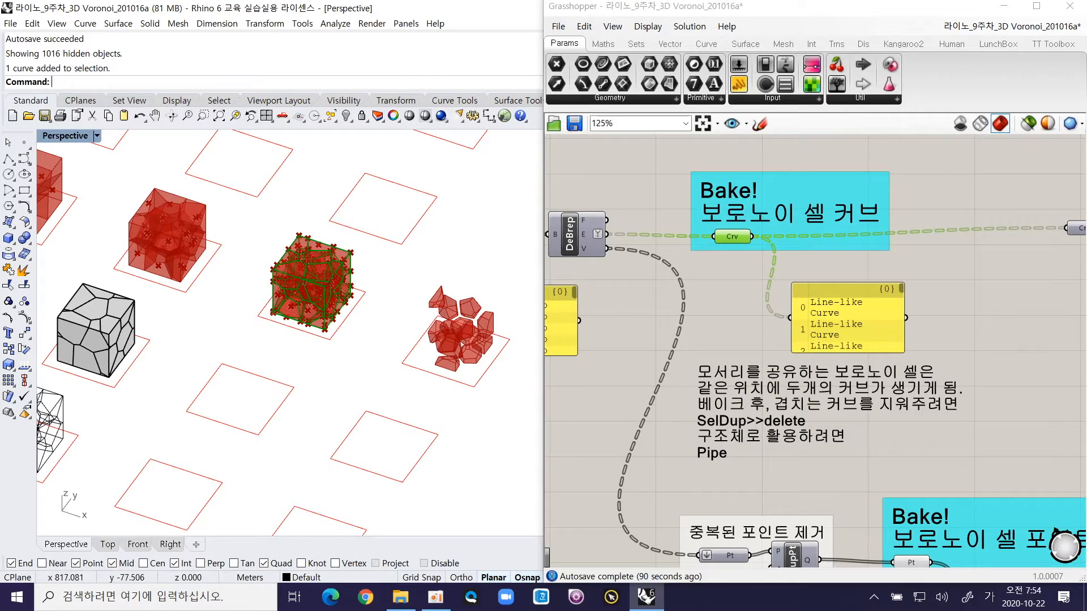
type("LL")
key("Return")
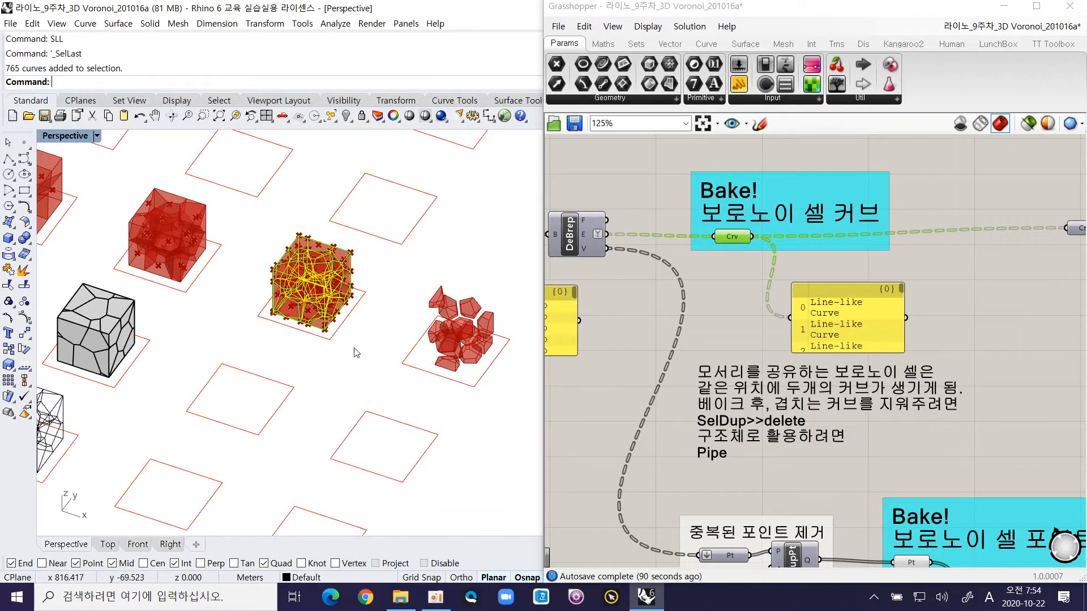
type("M")
key("Return")
left_click(366, 292)
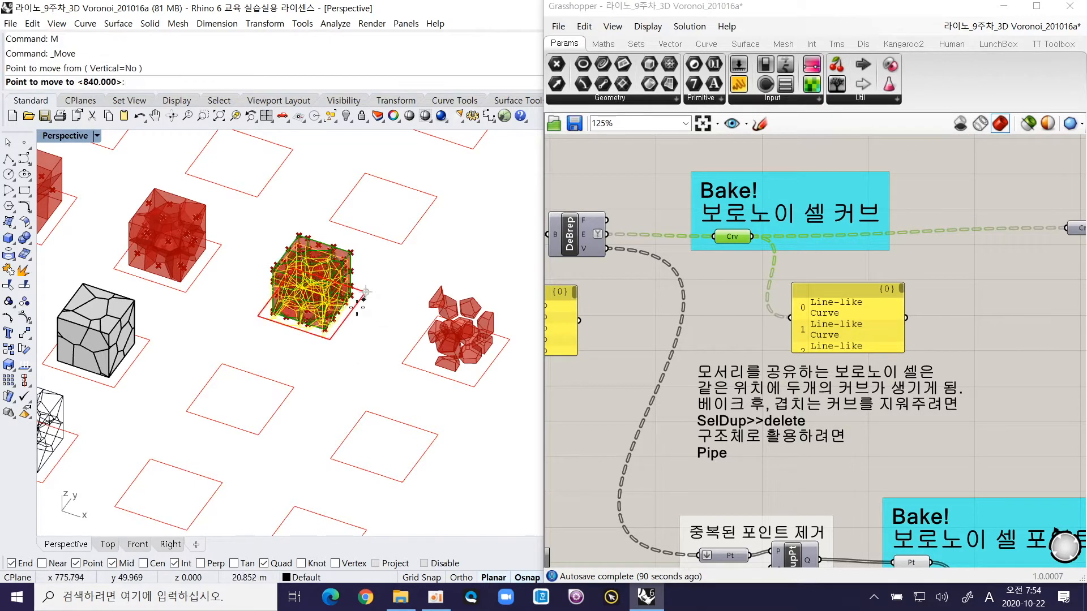
left_click(294, 389)
key("Escape")
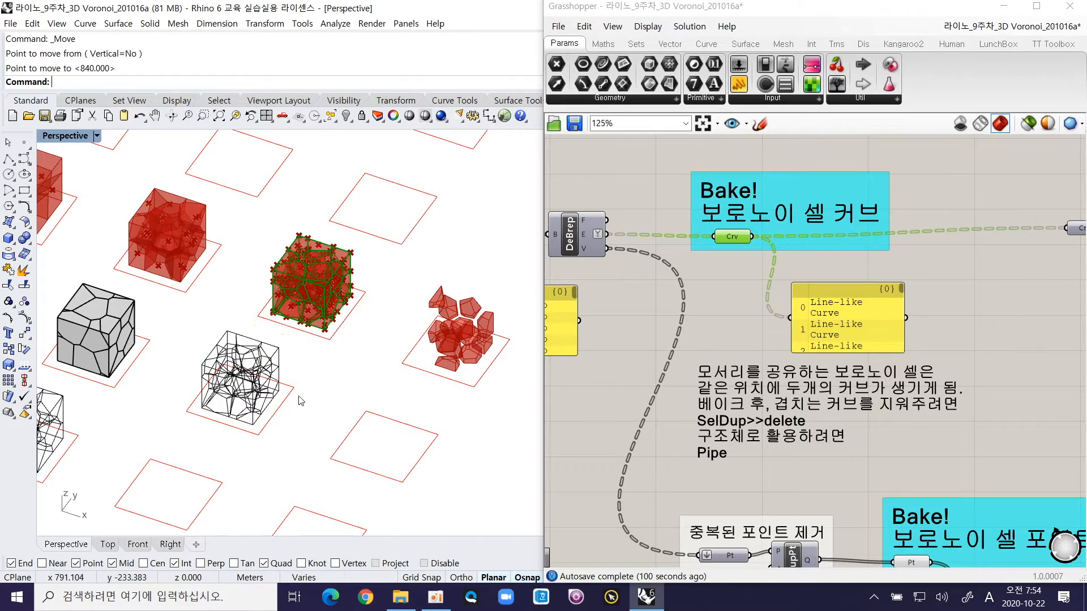
Step: Check one edge of the moved curve frame for overlapping curves using the selection menu
scroll(245, 361, "up", 3)
scroll(245, 360, "up", 2)
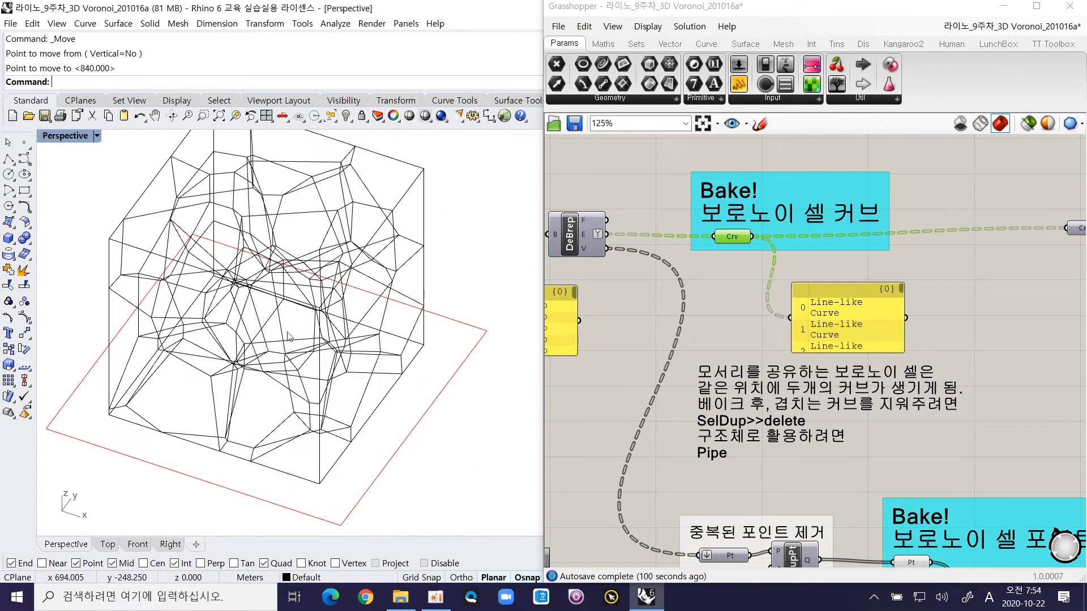
scroll(318, 334, "up", 2)
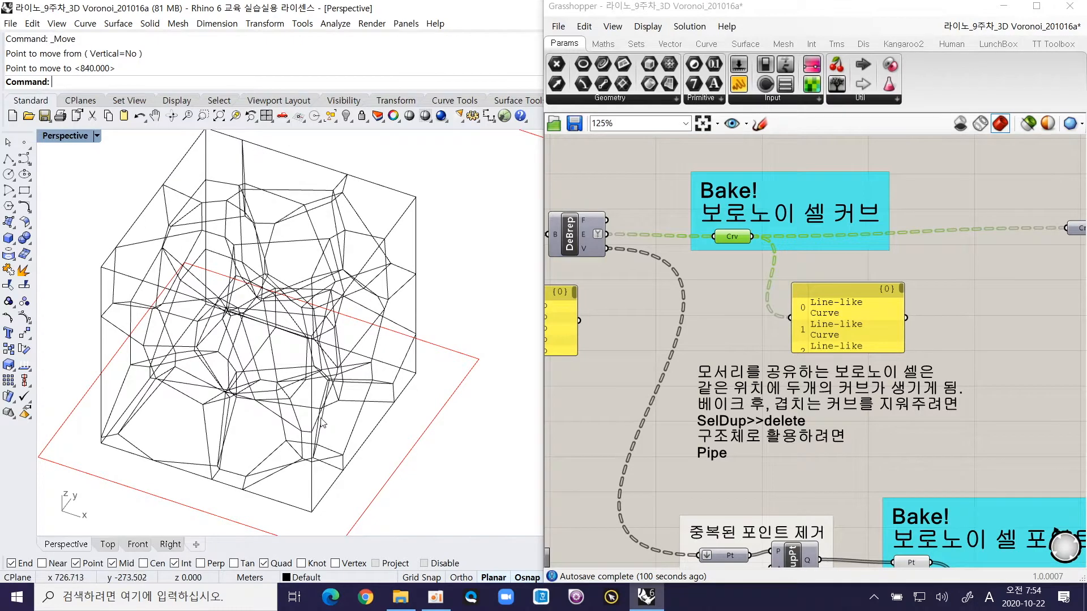
right_click_drag(284, 358, 263, 372)
left_click(227, 363)
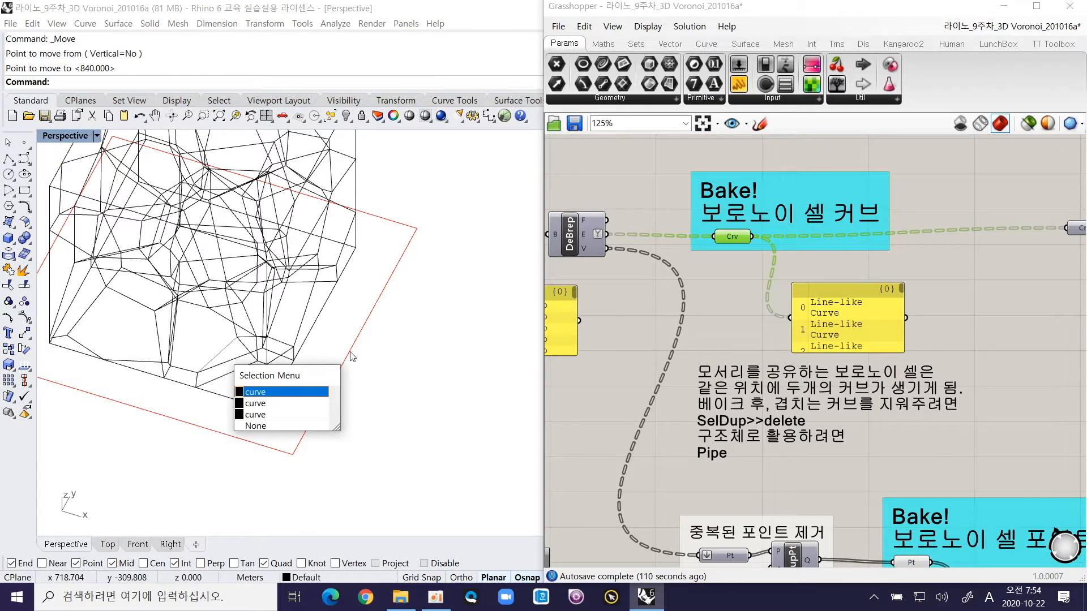
left_click(394, 371)
Step: Isolate the moved Voronoi curves and their square base outline by hiding all other objects
right_click_drag(375, 358, 407, 453)
left_click_drag(427, 473, 460, 468)
left_click(420, 423, "shift")
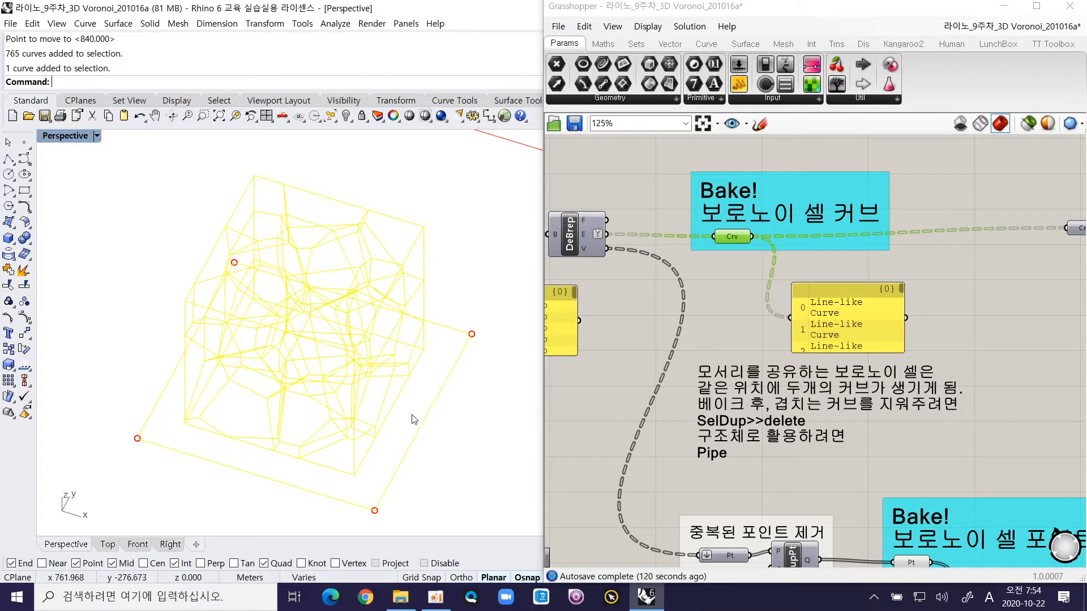
key("Return")
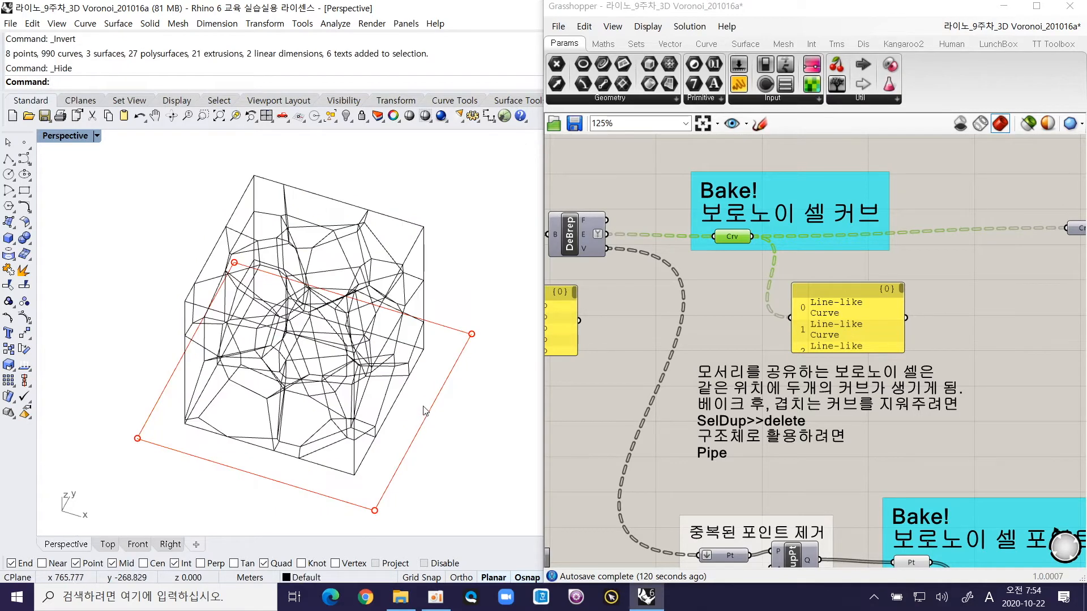
scroll(407, 473, "down", 5)
scroll(407, 474, "up", 8)
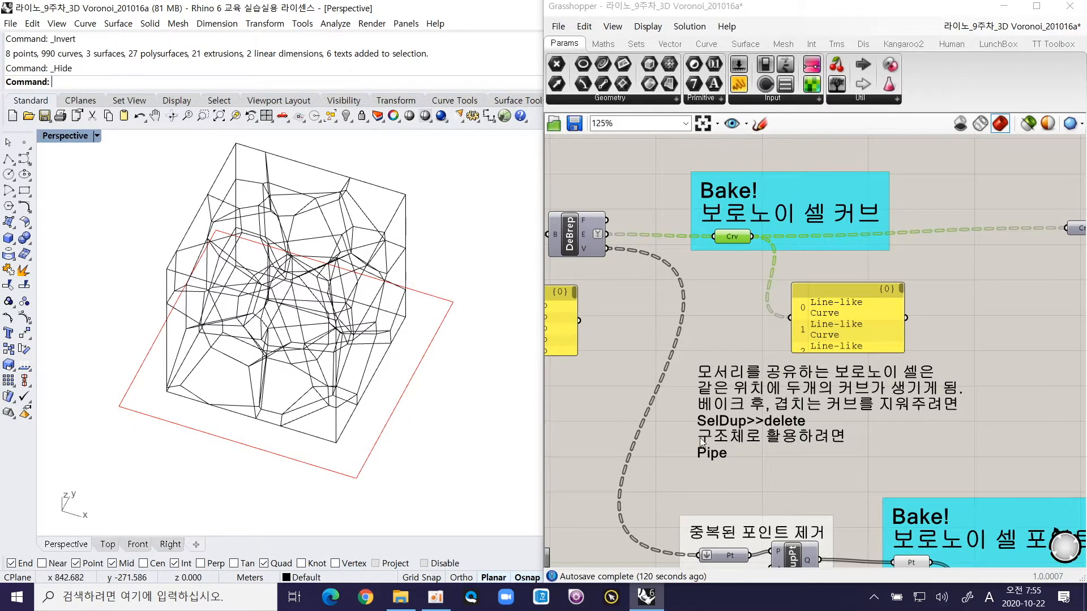
Step: Select the overlapping duplicate curves in the isolated frame with SelDup and delete them
right_click_drag(708, 456, 689, 409)
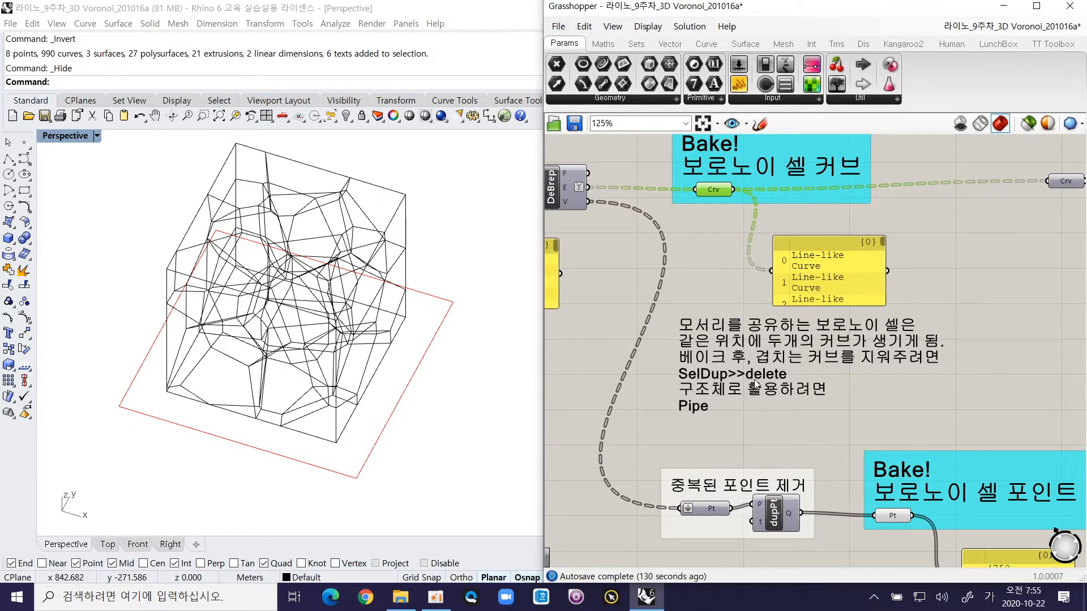
left_click(132, 85)
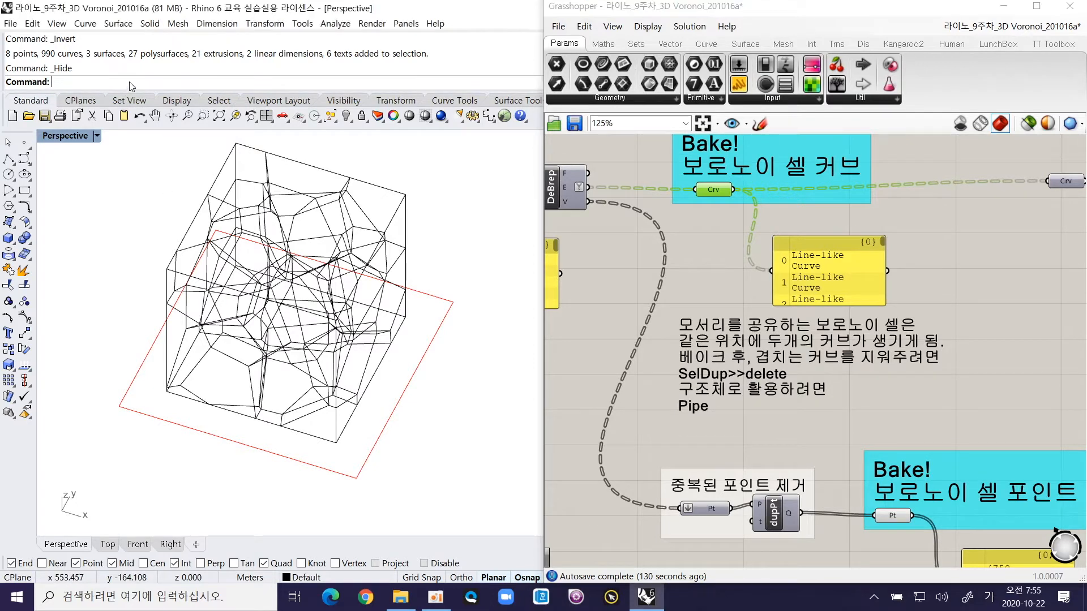
type("ㄴㄷ")
key("BackSpace")
key("BackSpace")
key("Hangul")
type("SelDup")
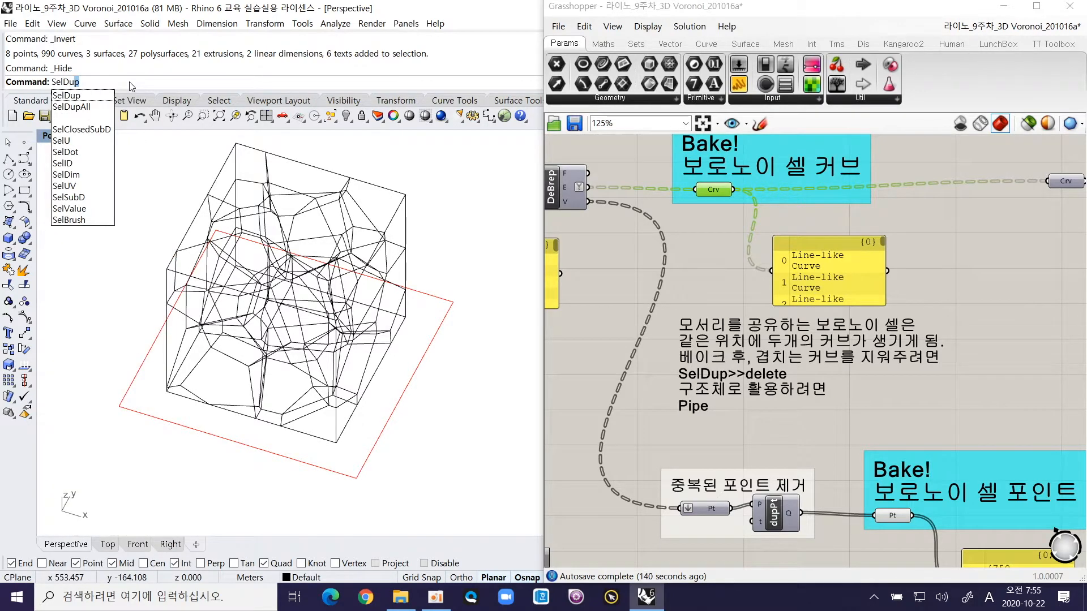
key("Return")
right_click_drag(358, 309, 316, 313)
scroll(334, 311, "down", 4)
scroll(333, 312, "up", 8)
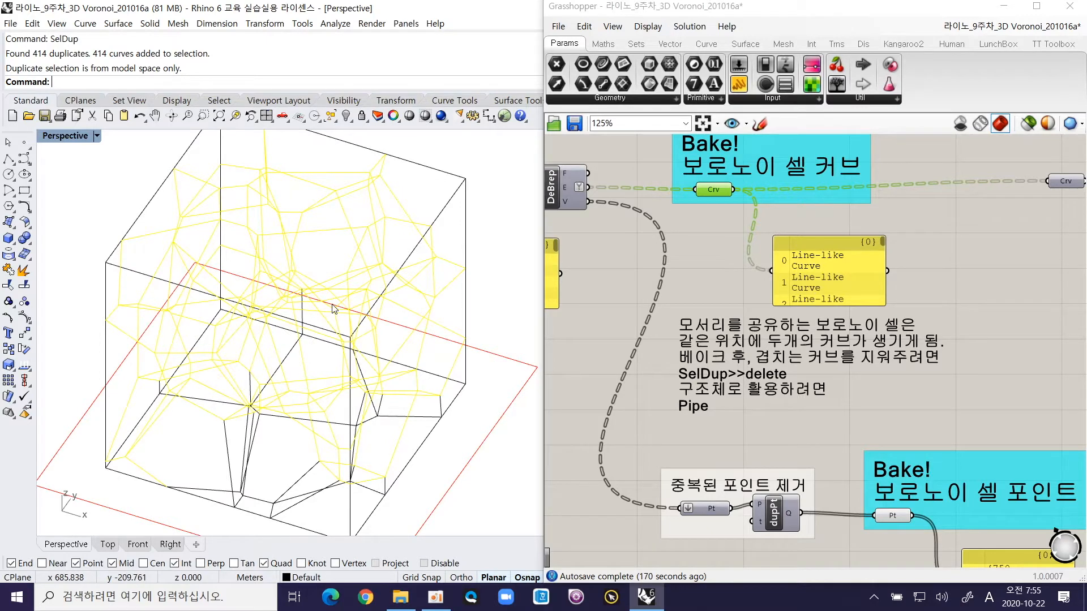
key("Delete")
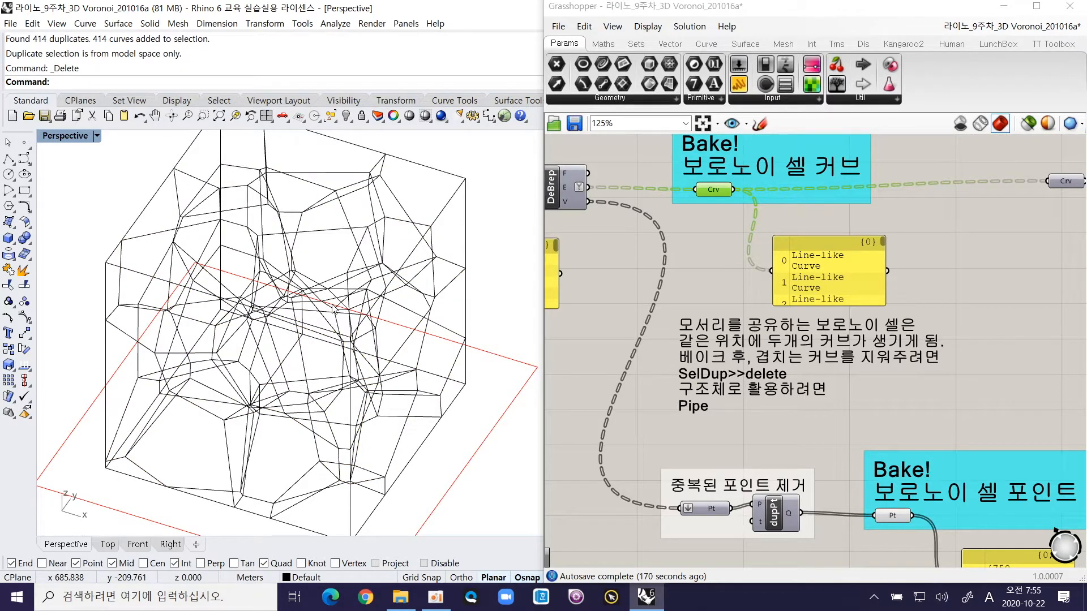
Step: Select all the deduplicated Voronoi curves and turn them into pipes with a radius of 1 and flat caps
scroll(334, 308, "down", 5)
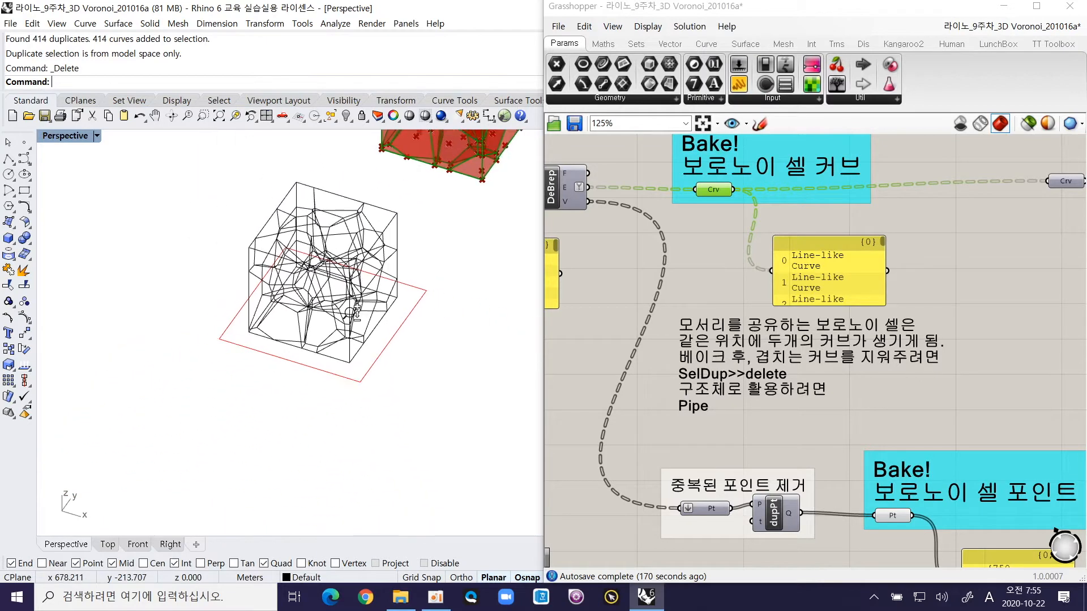
left_click_drag(224, 170, 413, 379)
scroll(360, 249, "up", 3)
scroll(365, 238, "up", 3)
scroll(374, 309, "down", 4)
type("Pipe")
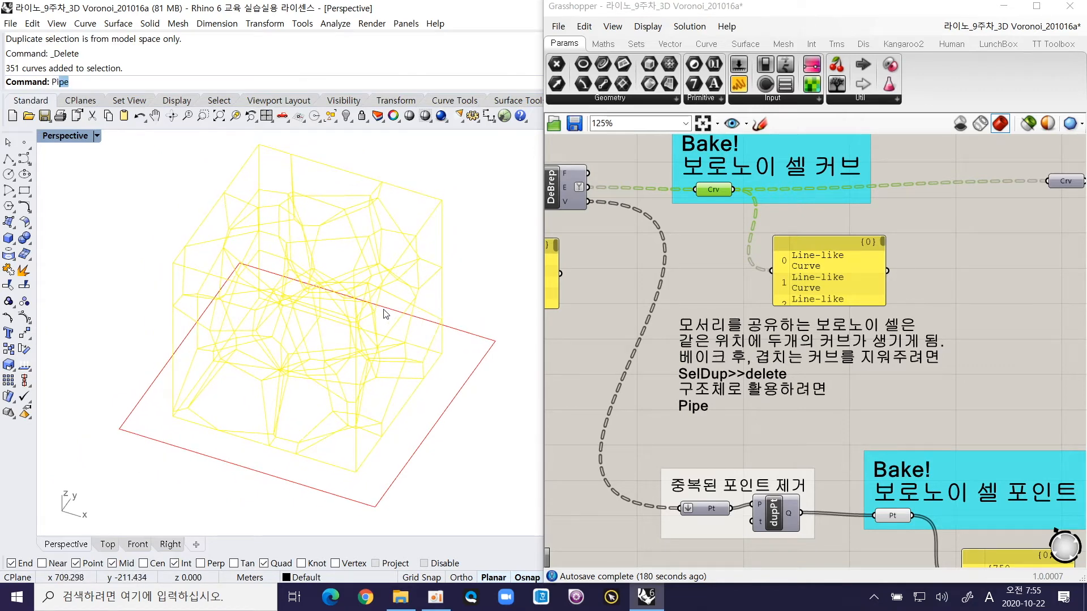
key("Return")
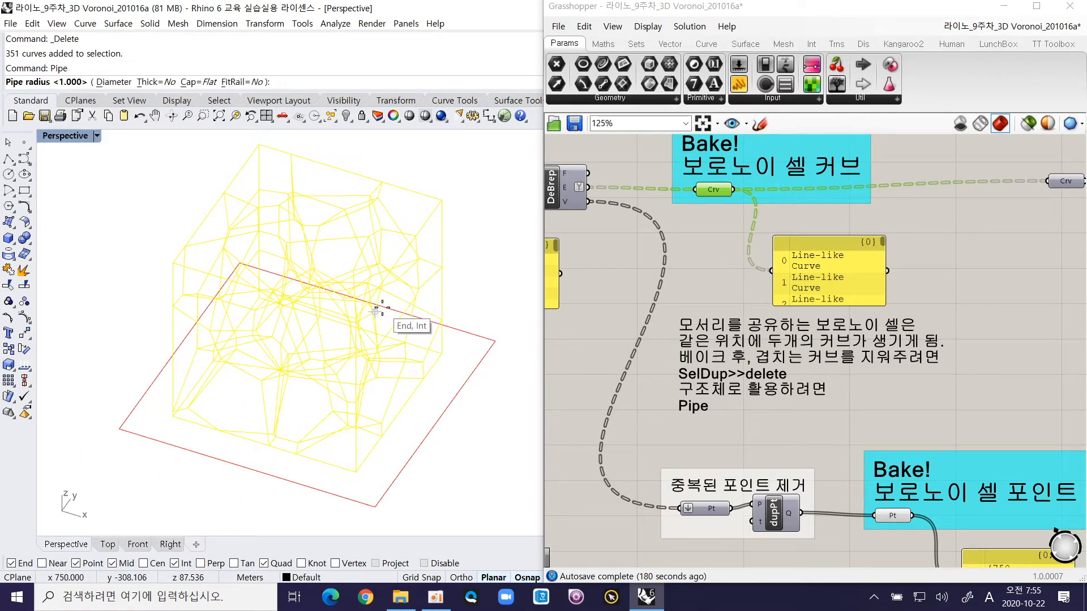
key("Return")
left_click(473, 232)
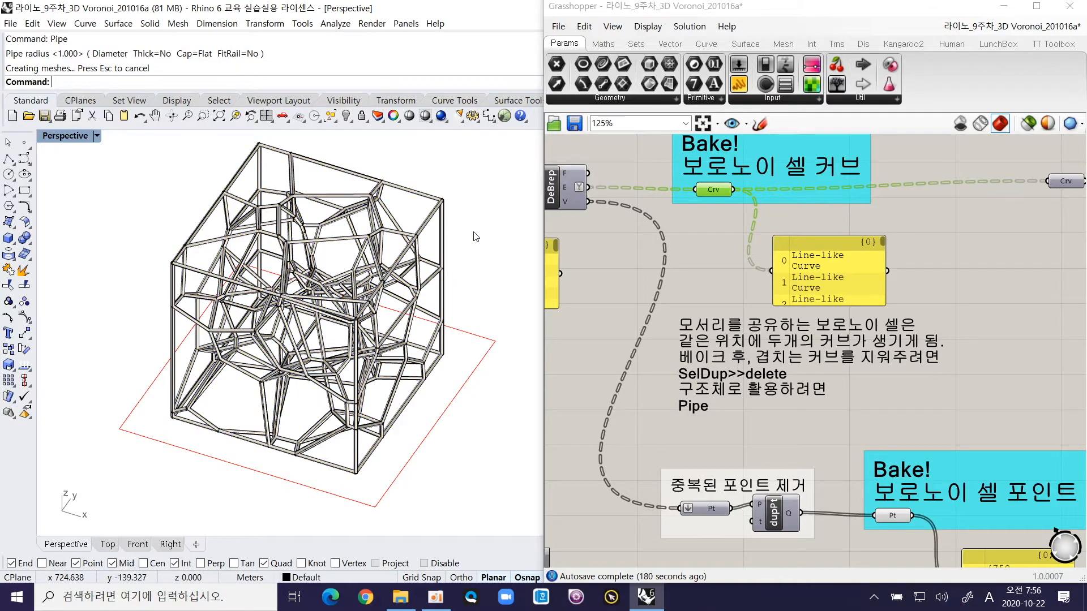
Step: Examine the piped truss from several angles and zoom to one selected inner pipe
right_click_drag(354, 300, 347, 271)
right_click_drag(366, 329, 357, 280, "shift")
scroll(333, 357, "up", 6)
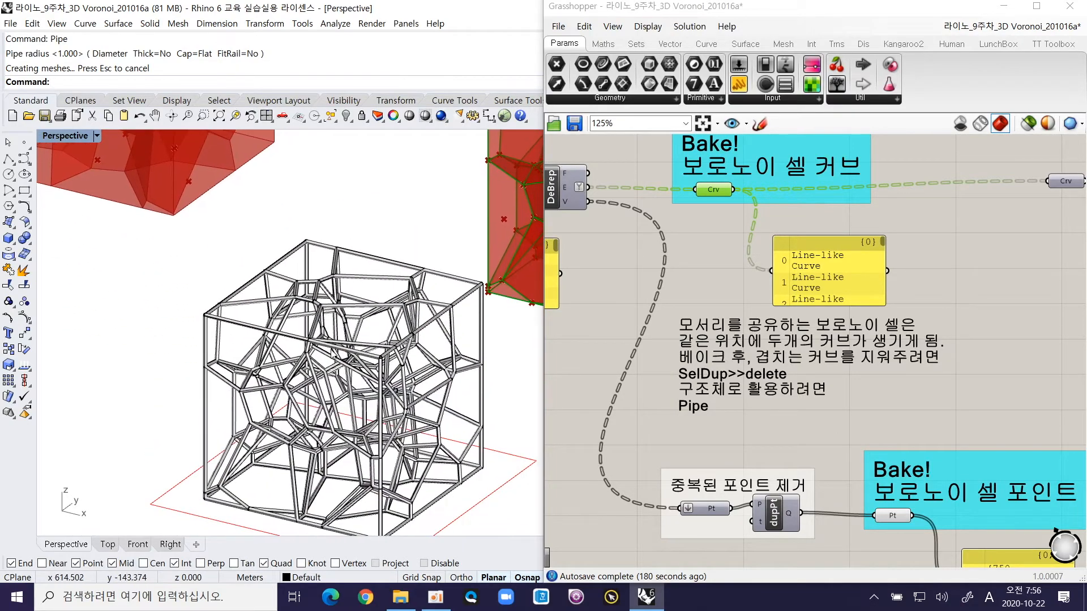
left_click(331, 356)
scroll(332, 342, "down", 10)
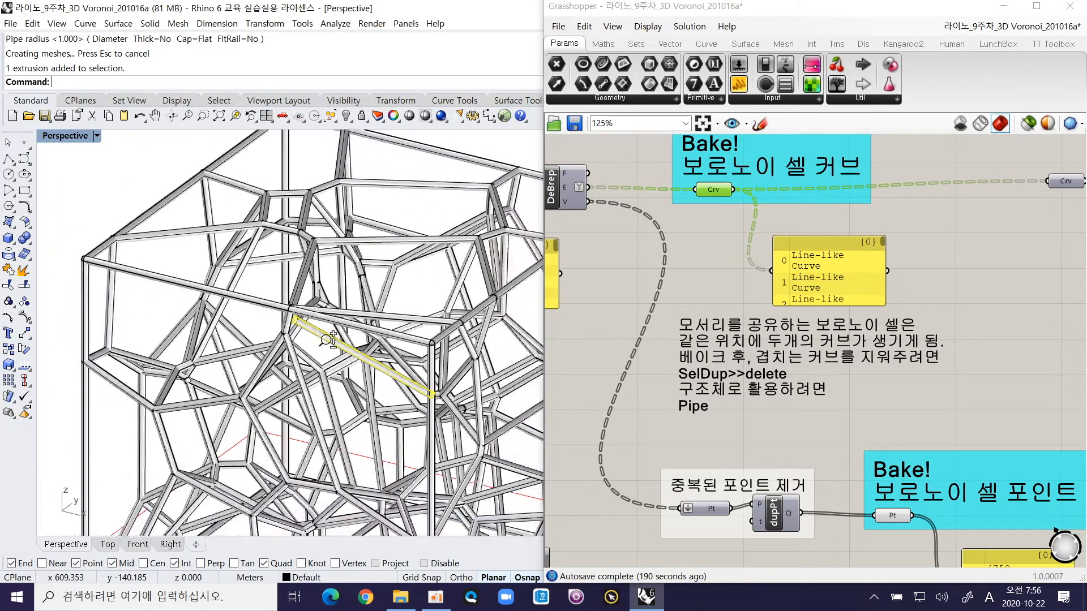
right_click_drag(332, 335, 336, 363)
right_click_drag(269, 224, 304, 339, "shift")
type("ZS")
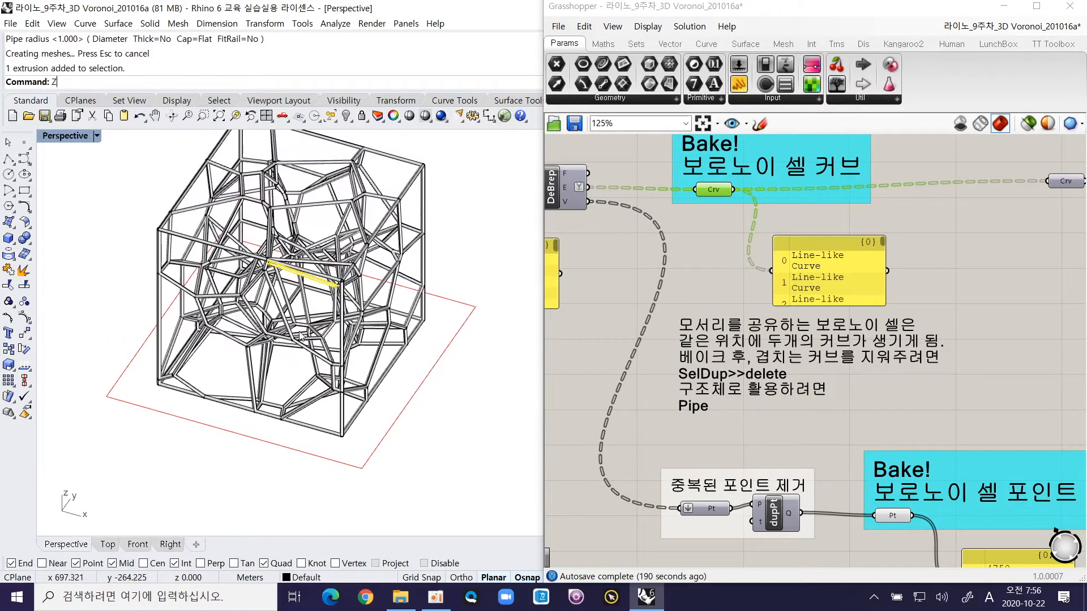
key("Return")
scroll(271, 304, "down", 8)
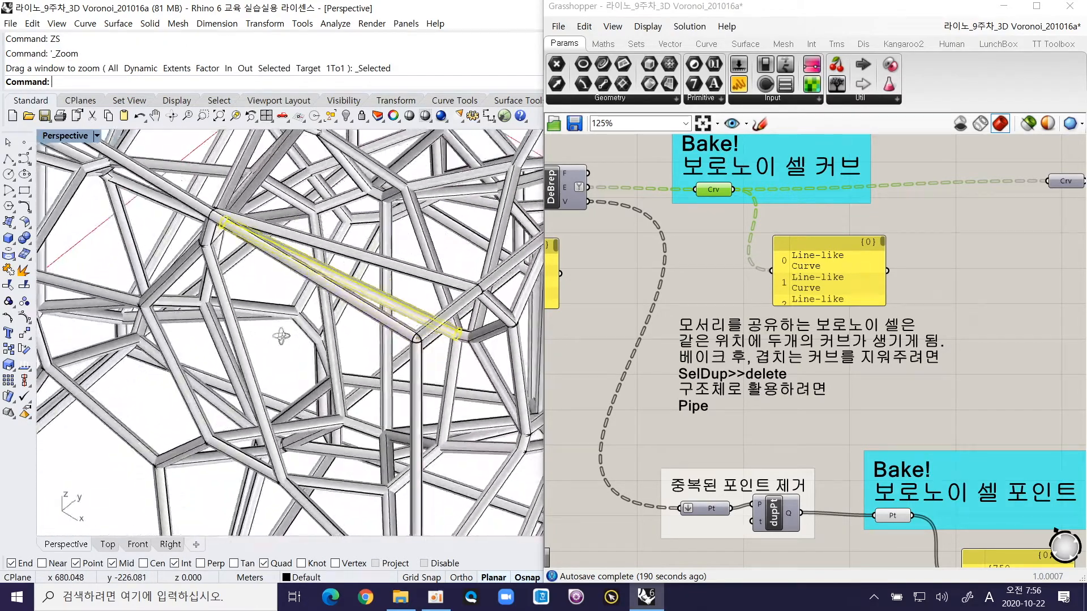
scroll(249, 340, "down", 5)
right_click_drag(249, 340, 421, 323)
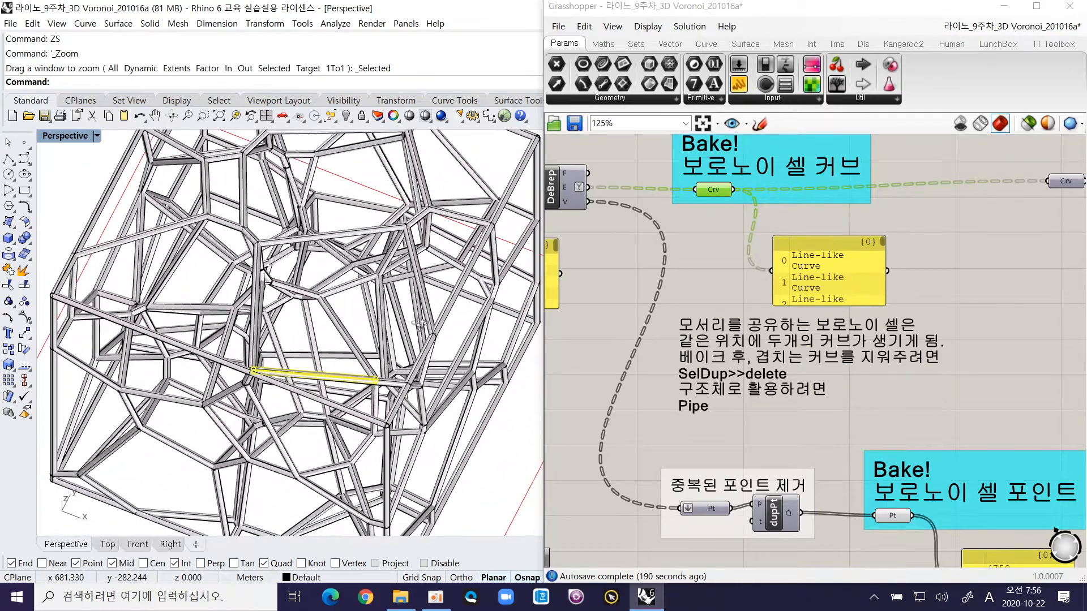
Step: Select individual inner pipes one after another to examine how the truss members meet at the shared joints
left_click(340, 324)
scroll(319, 306, "up", 5)
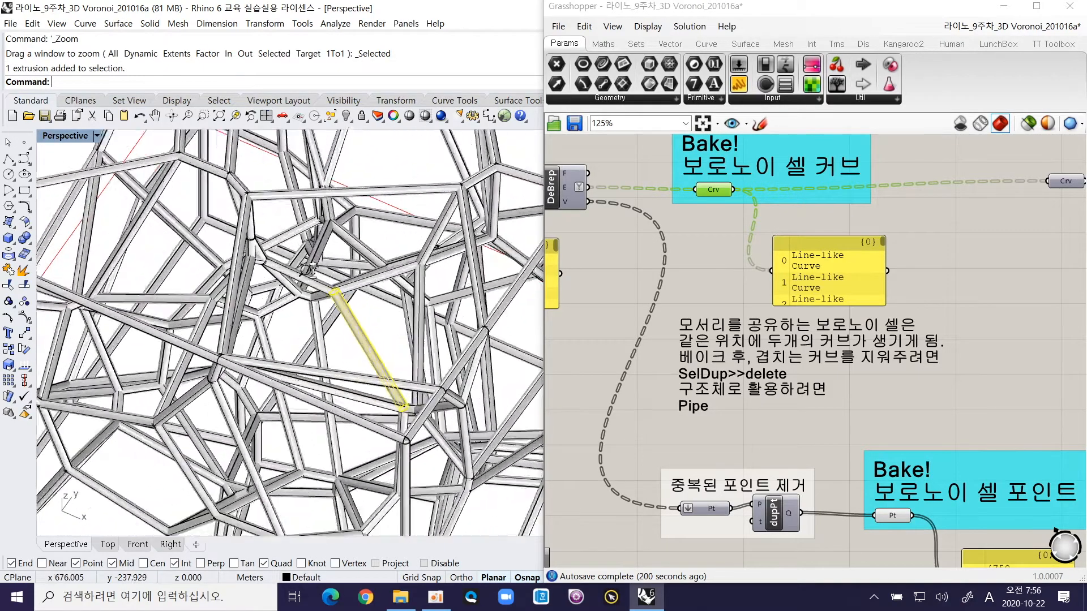
left_click(320, 303)
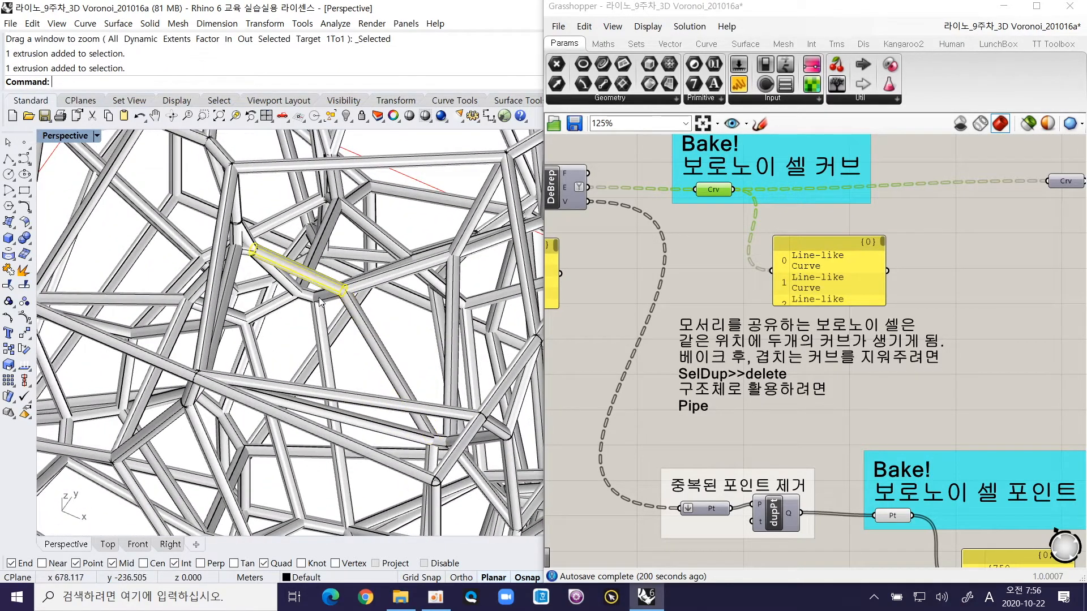
left_click(378, 289)
right_click_drag(378, 320, 346, 303)
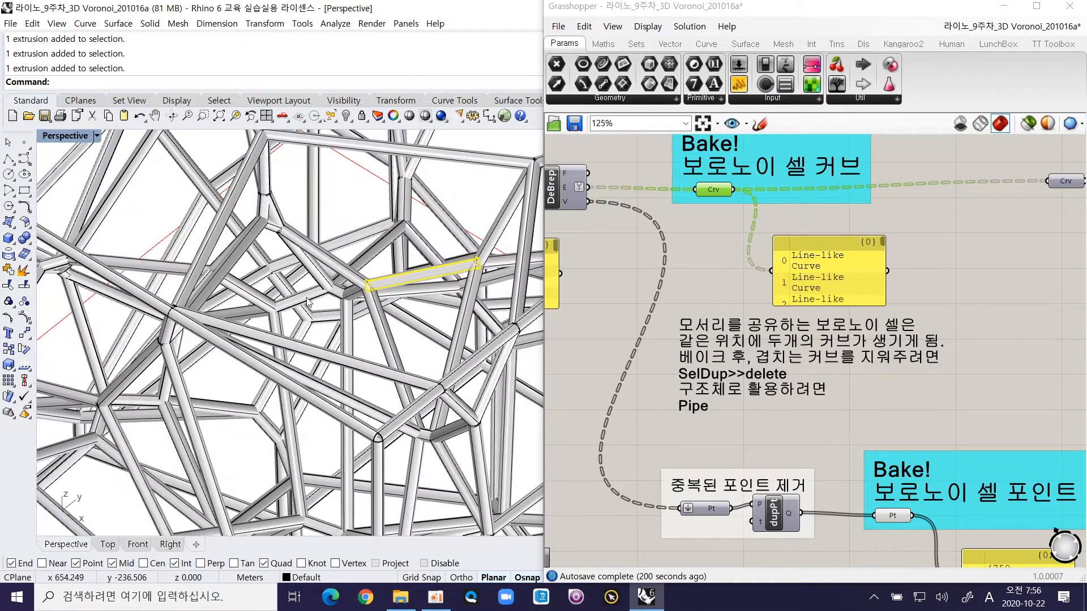
right_click_drag(311, 306, 276, 356)
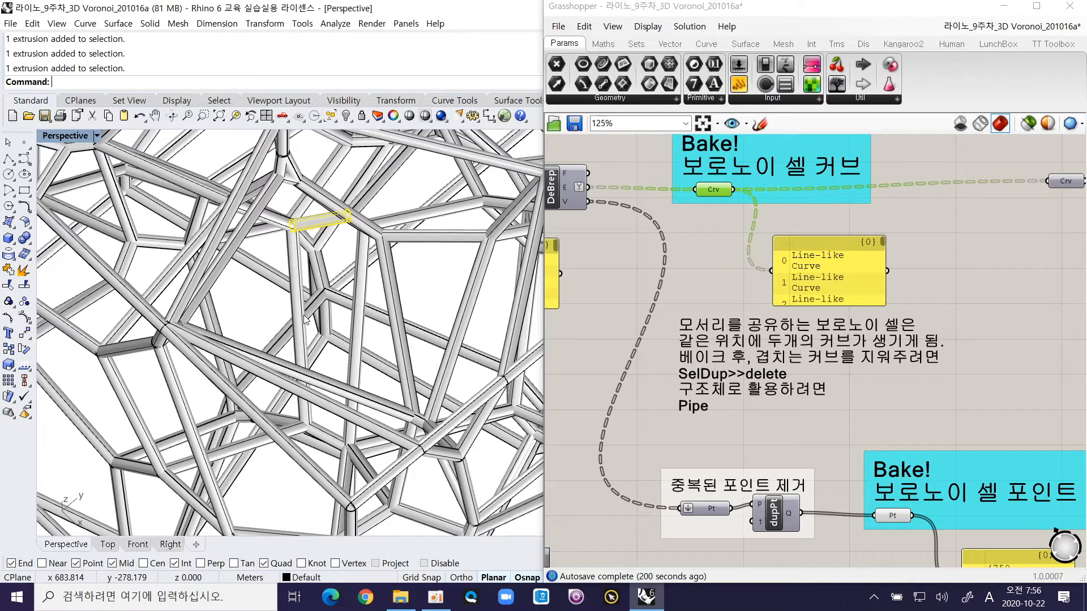
right_click_drag(305, 318, 310, 281)
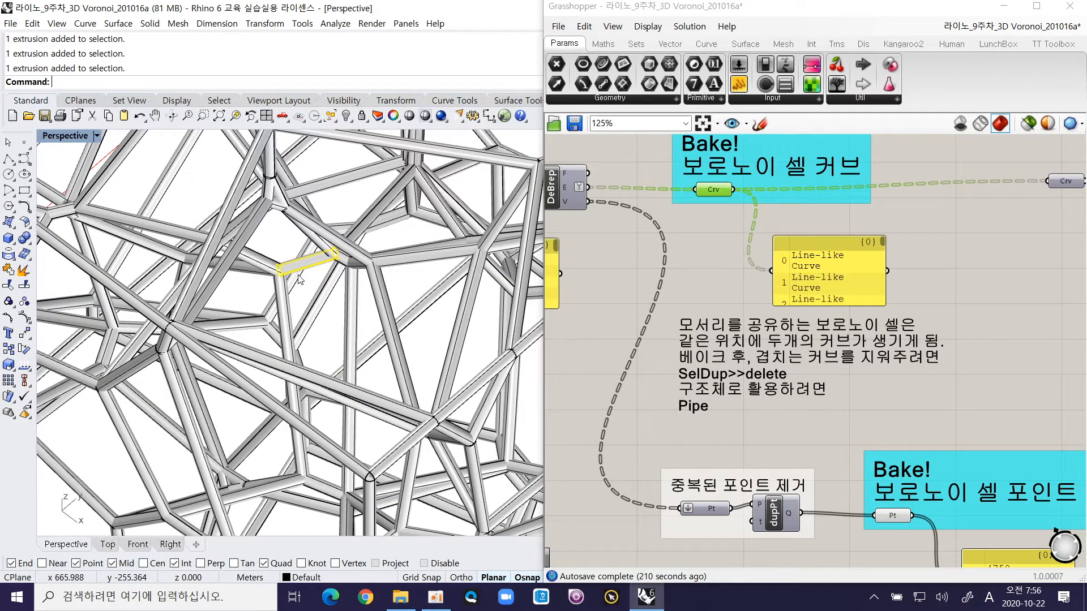
left_click(291, 313)
left_click(318, 304)
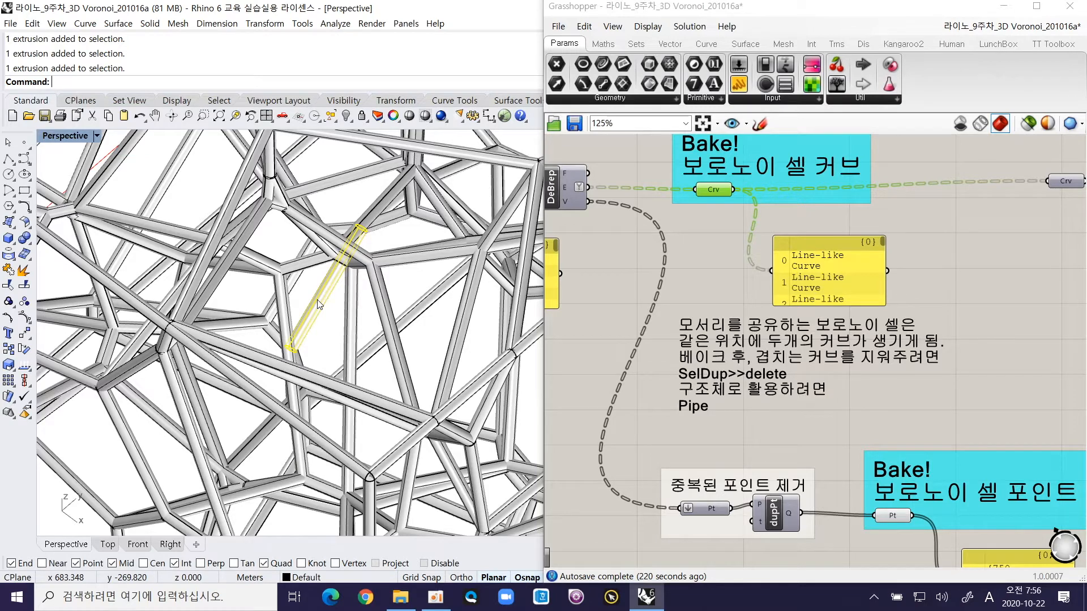
left_click(326, 331)
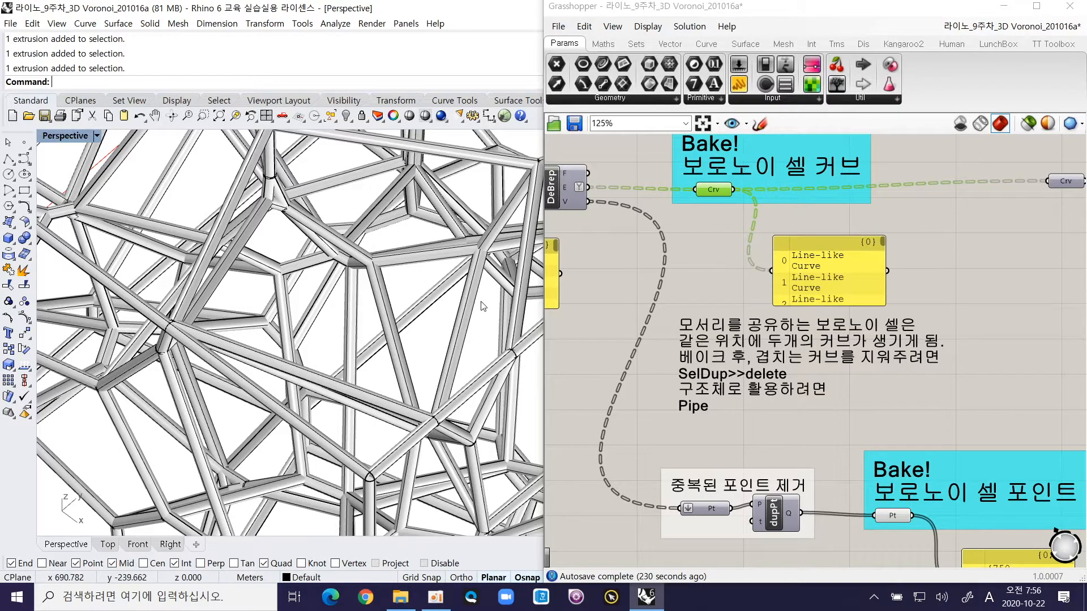
scroll(299, 299, "down", 6)
right_click_drag(298, 299, 318, 289)
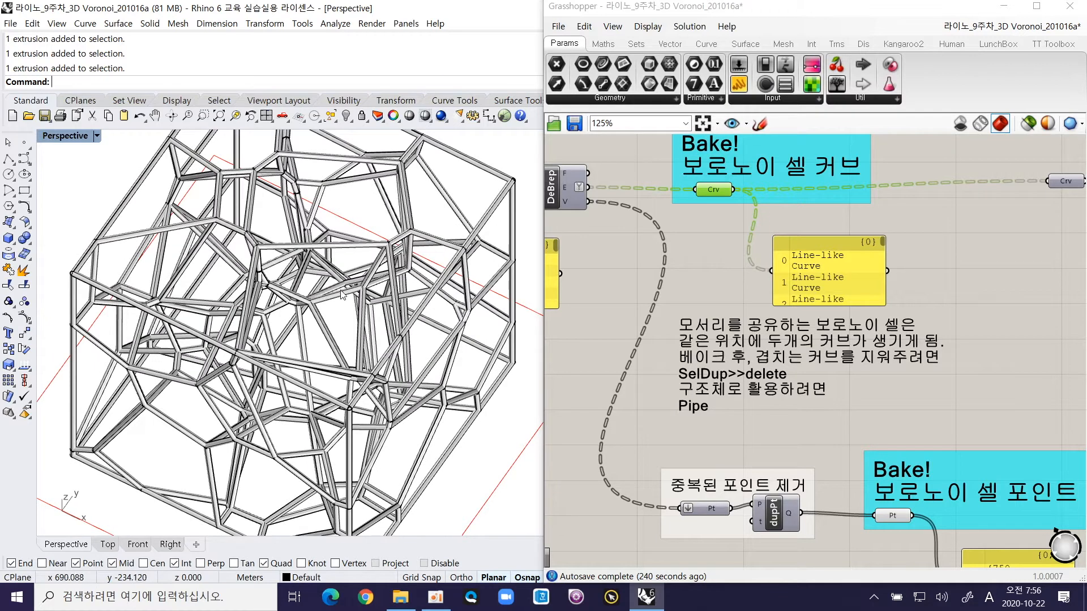
scroll(506, 409, "down", 5)
Step: Undo the piping of the curves and the preceding deletion of duplicate curves
key("ctrl+z")
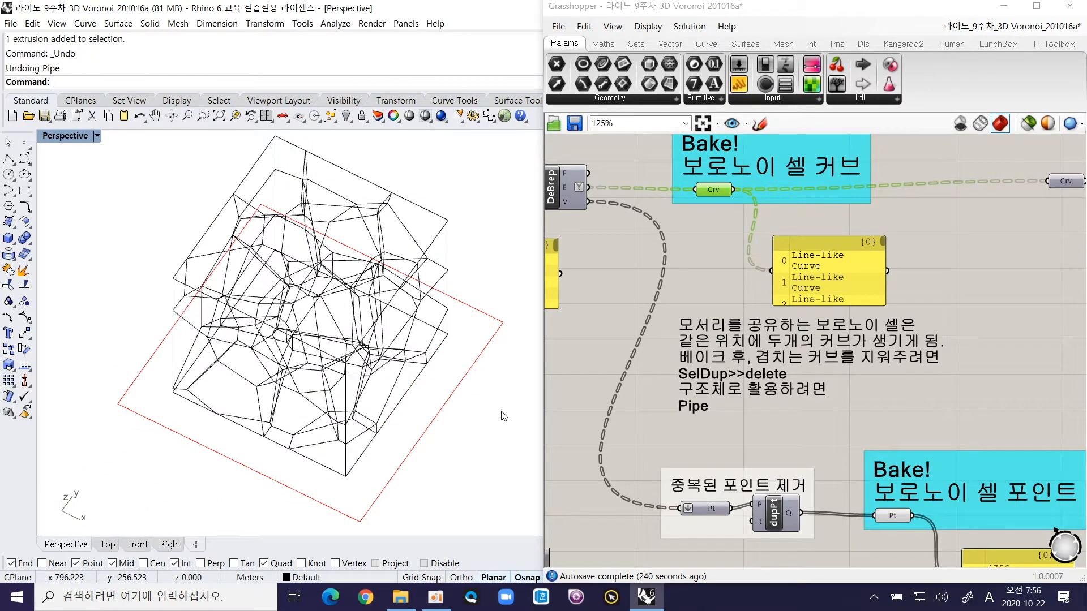
key("ctrl+z")
key("Escape")
Step: Check an inner edge of the curve frame for overlapping curves by picking one from the selection menu, and turn its control points off
scroll(362, 240, "up", 5)
scroll(362, 240, "up", 3)
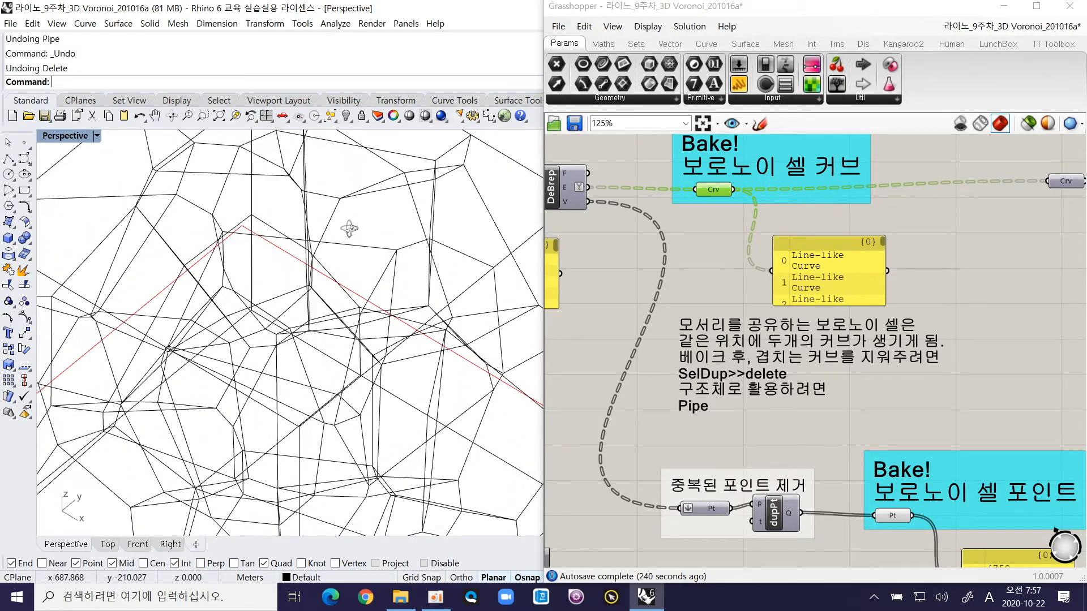
scroll(352, 226, "up", 3)
scroll(362, 218, "up", 5)
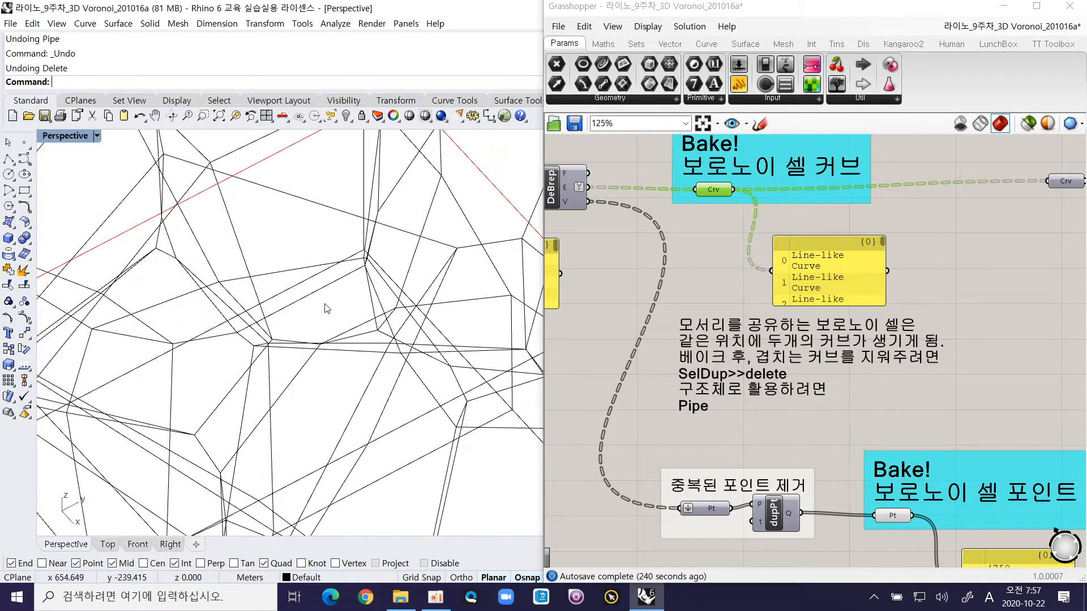
left_click(283, 313)
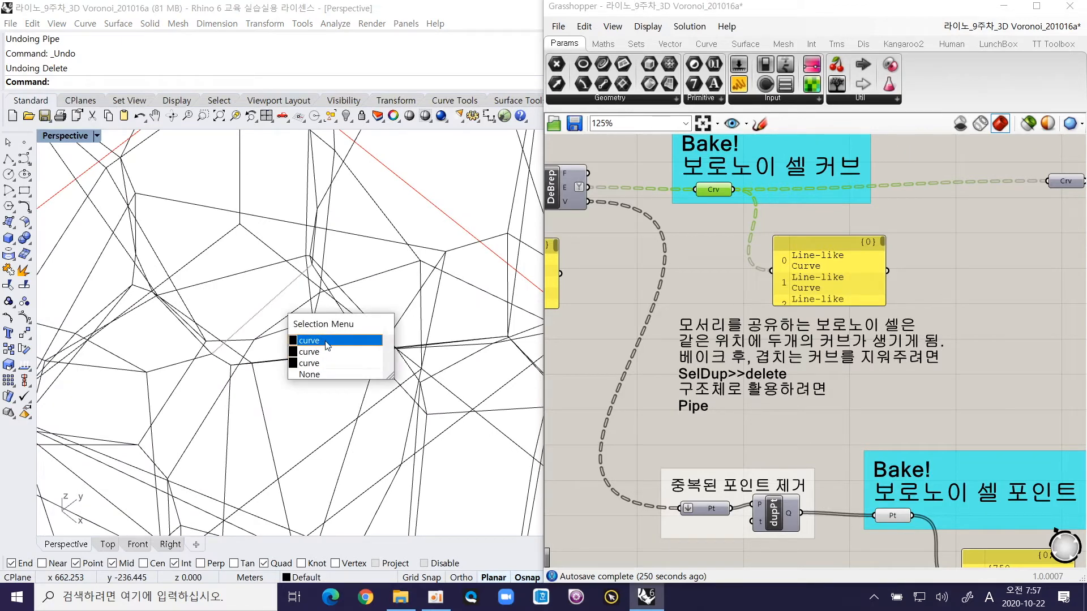
left_click(255, 300)
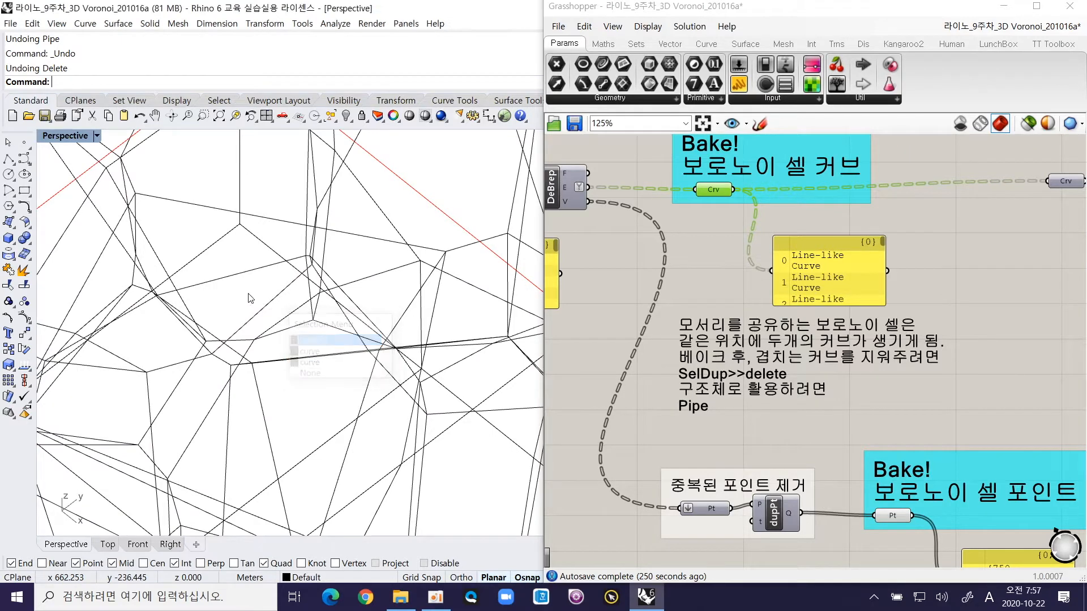
left_click(279, 312)
left_click(307, 343)
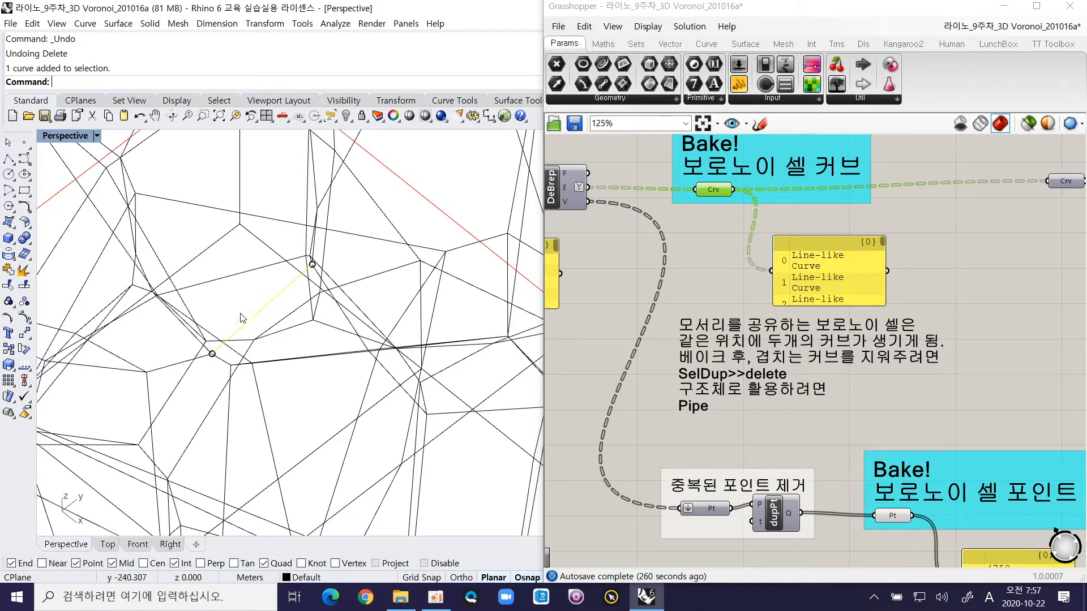
key("F11")
key("F11")
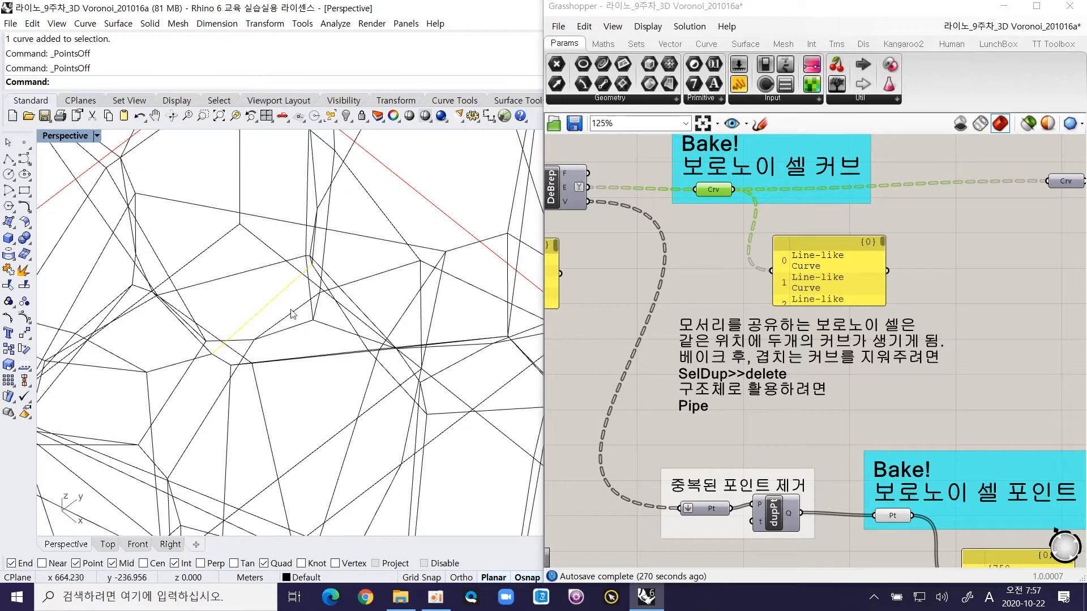
Step: Recheck the same inner edge from another angle, picking one of the overlapping curves at a time, and clear the selection
right_click_drag(304, 310, 180, 413)
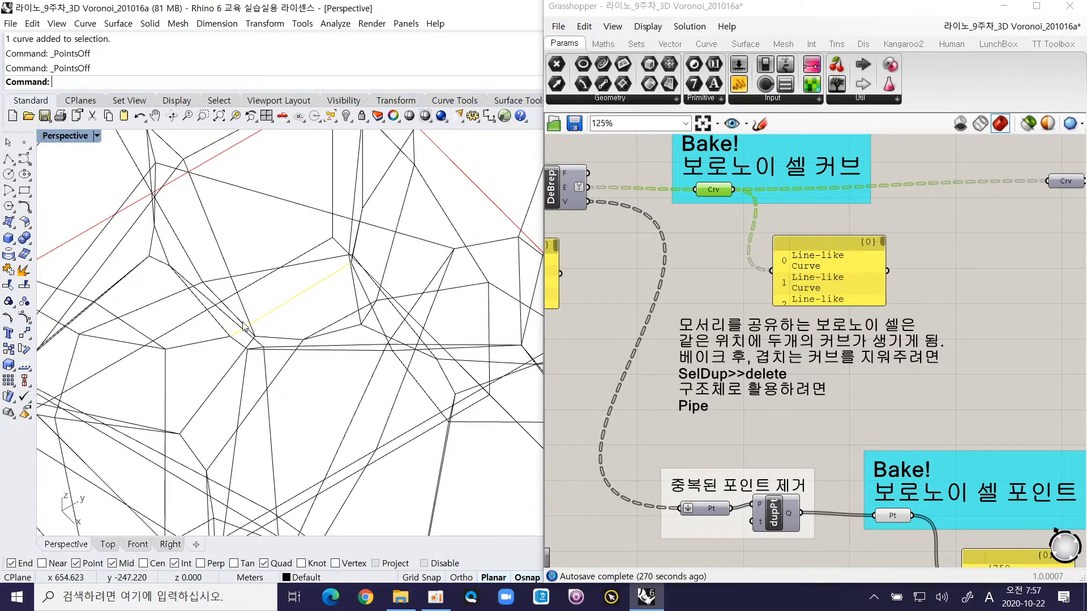
left_click(290, 301)
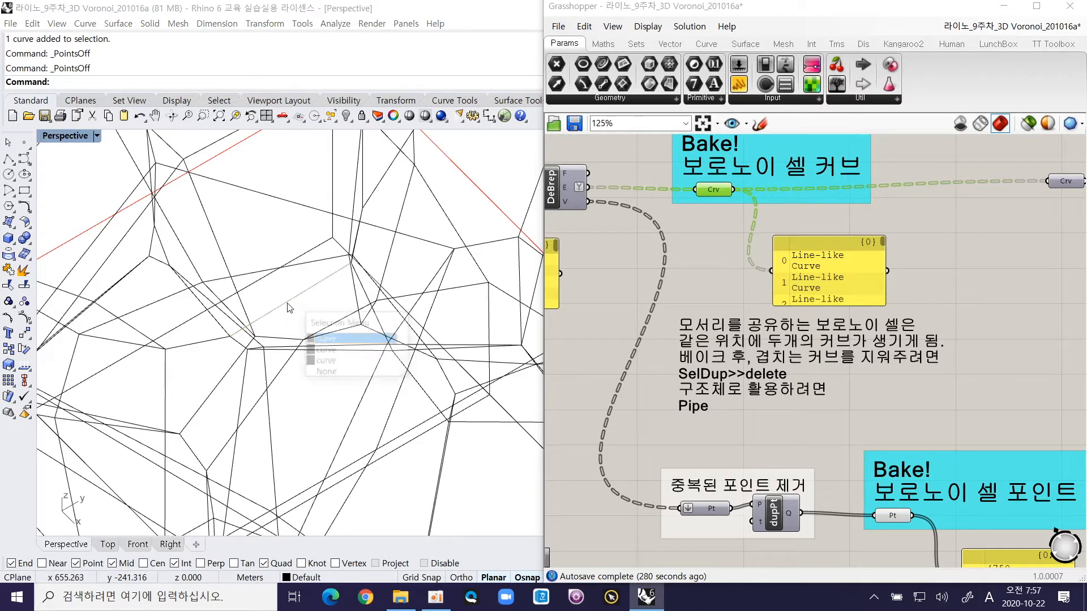
left_click(326, 340)
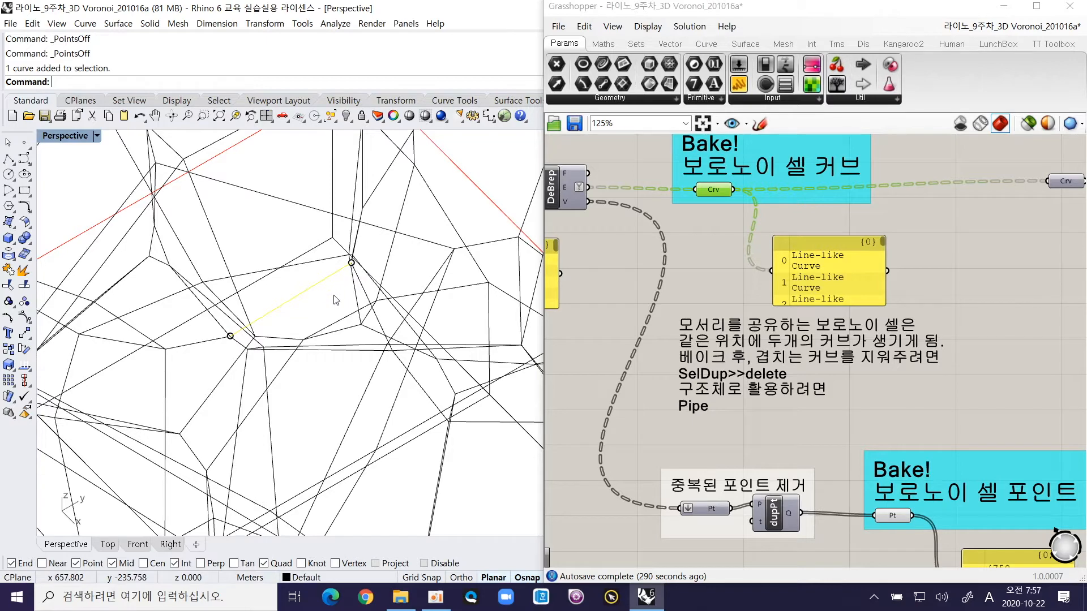
left_click(299, 309)
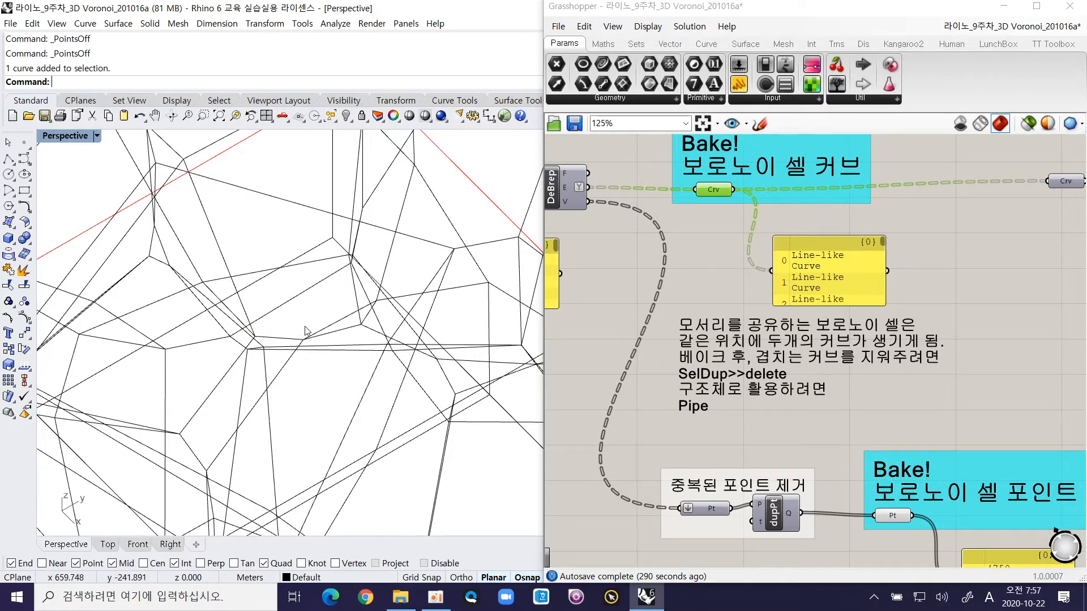
left_click(306, 299)
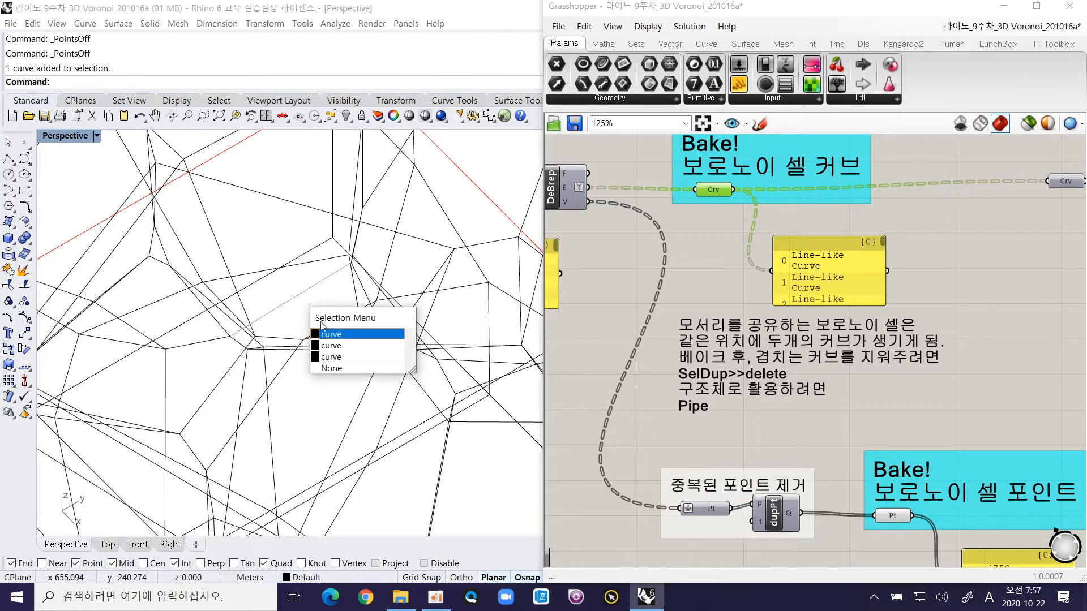
left_click(331, 337)
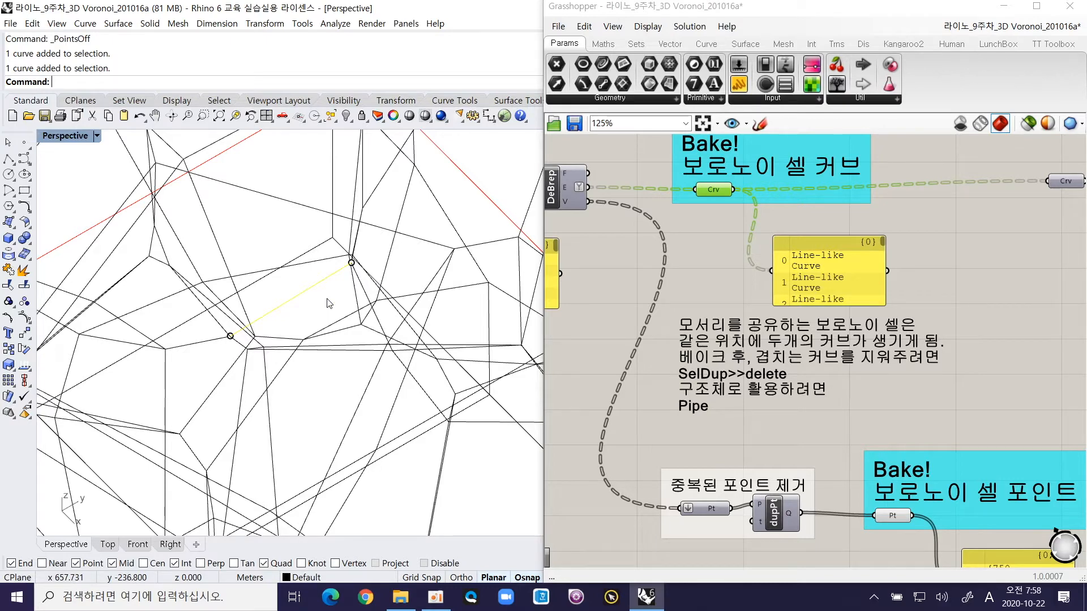
key("Escape")
Step: Select the duplicate curves of the Voronoi frame with SelDup and delete them
right_click_drag(794, 356, 755, 341)
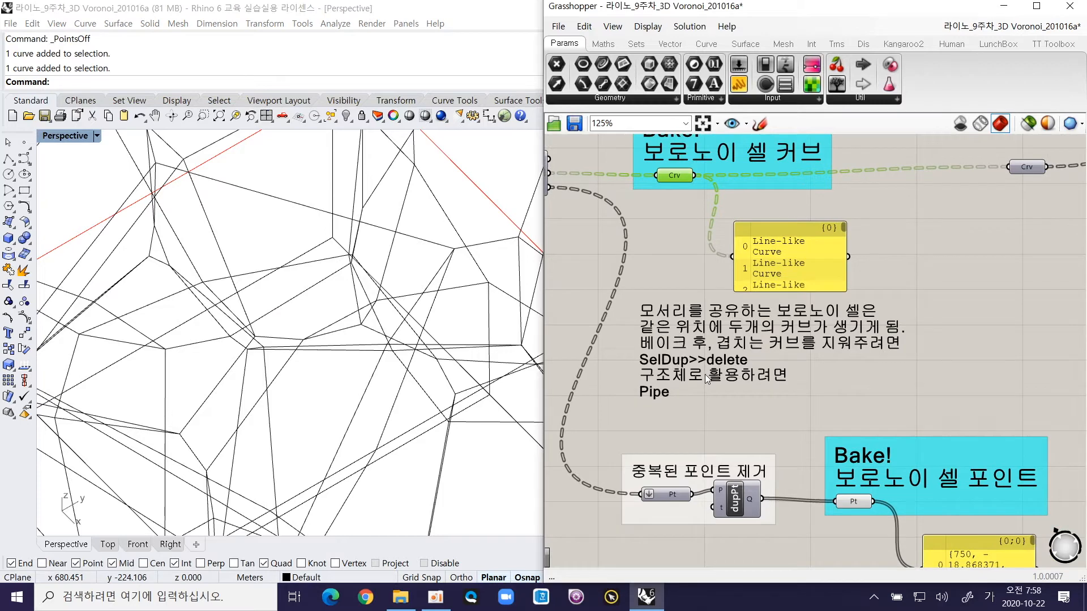
scroll(706, 362, "down", 2)
right_click_drag(773, 383, 711, 472)
scroll(416, 331, "down", 5)
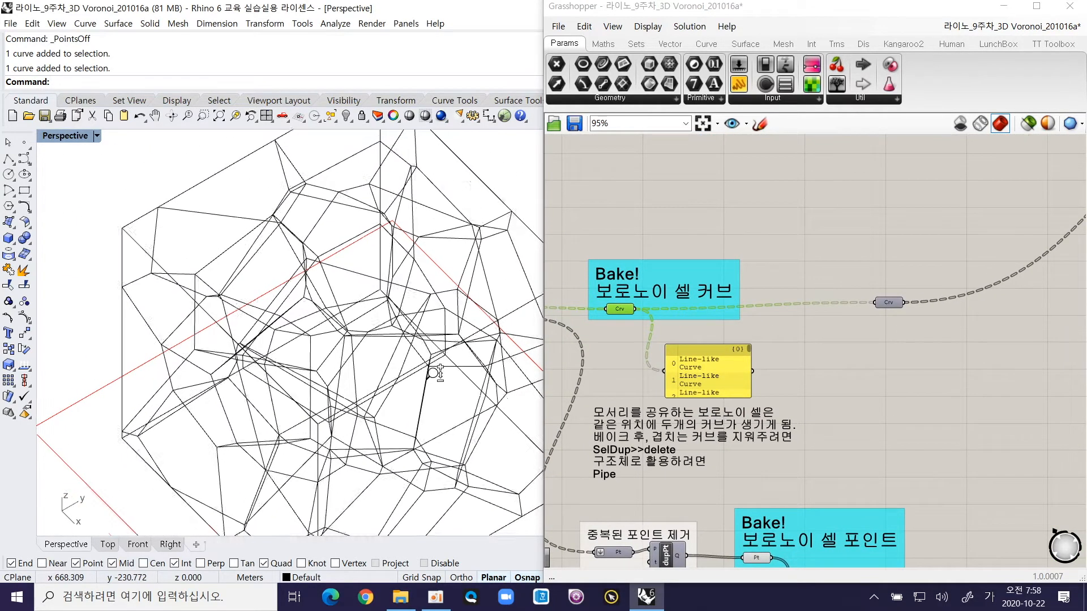
type("SelDup")
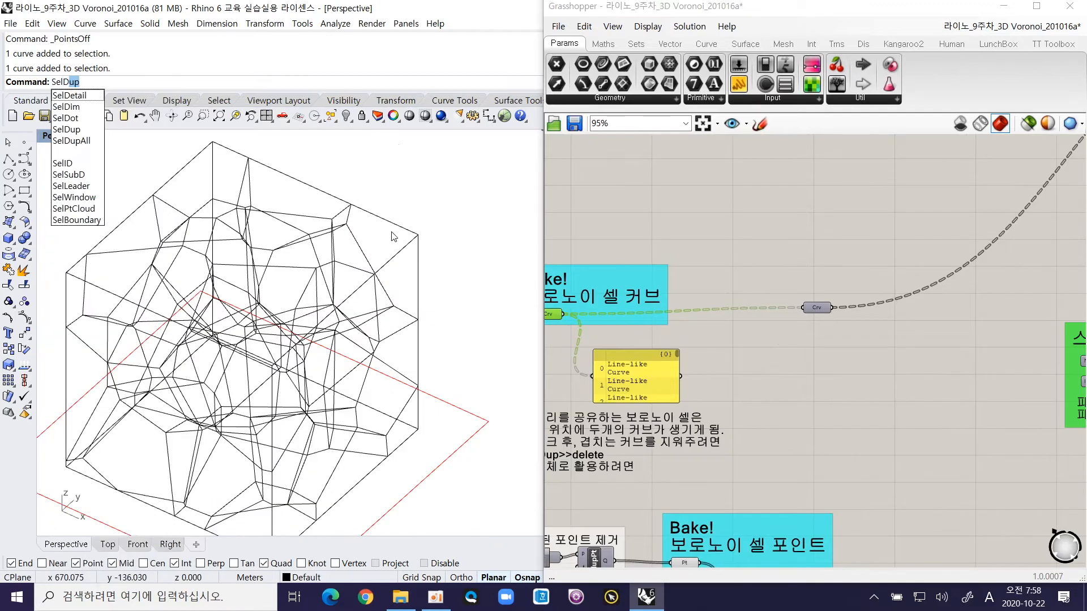
key("Return")
scroll(382, 269, "down", 4)
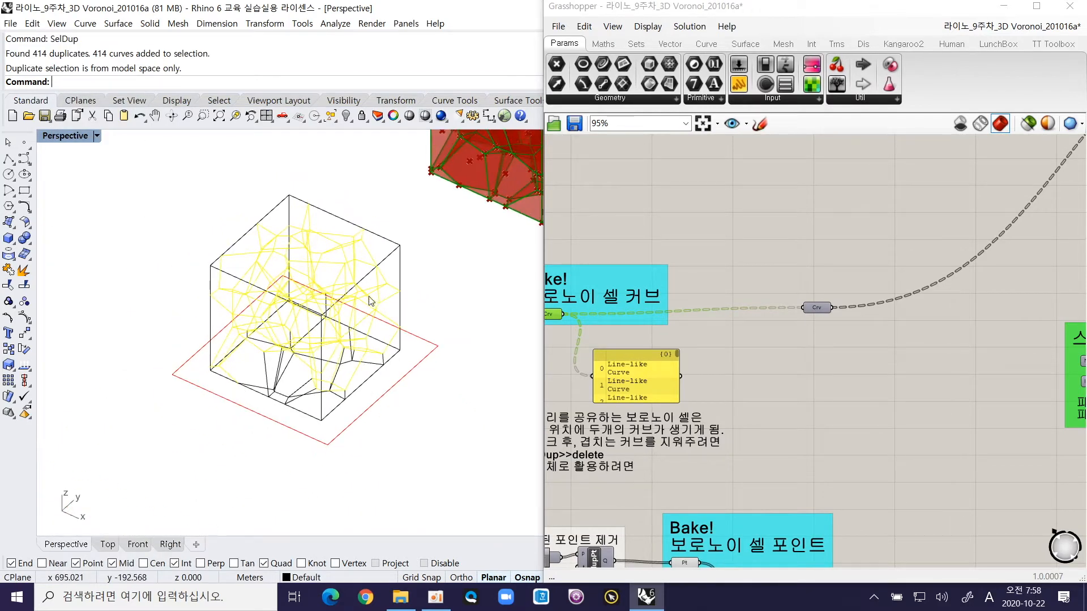
key("Delete")
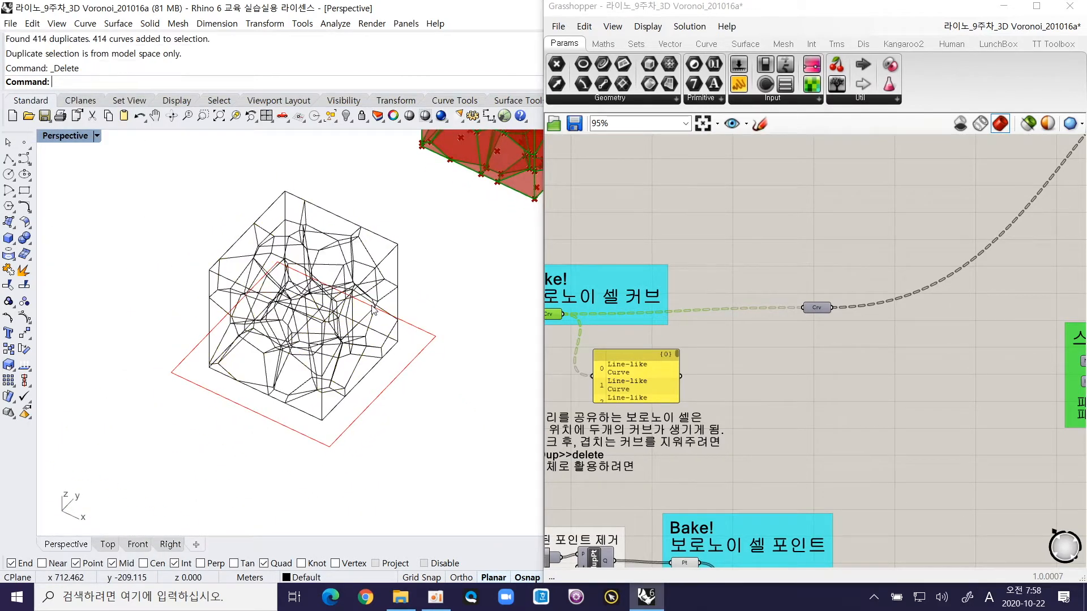
Step: Select the cleaned-up Voronoi frame curves and assign them as multiple curves to the Curve input parameter of the space truss definition
left_click_drag(237, 222, 425, 461)
right_click_drag(904, 370, 728, 364)
scroll(730, 372, "down", 1)
scroll(728, 371, "down", 1)
right_click_drag(939, 344, 710, 366)
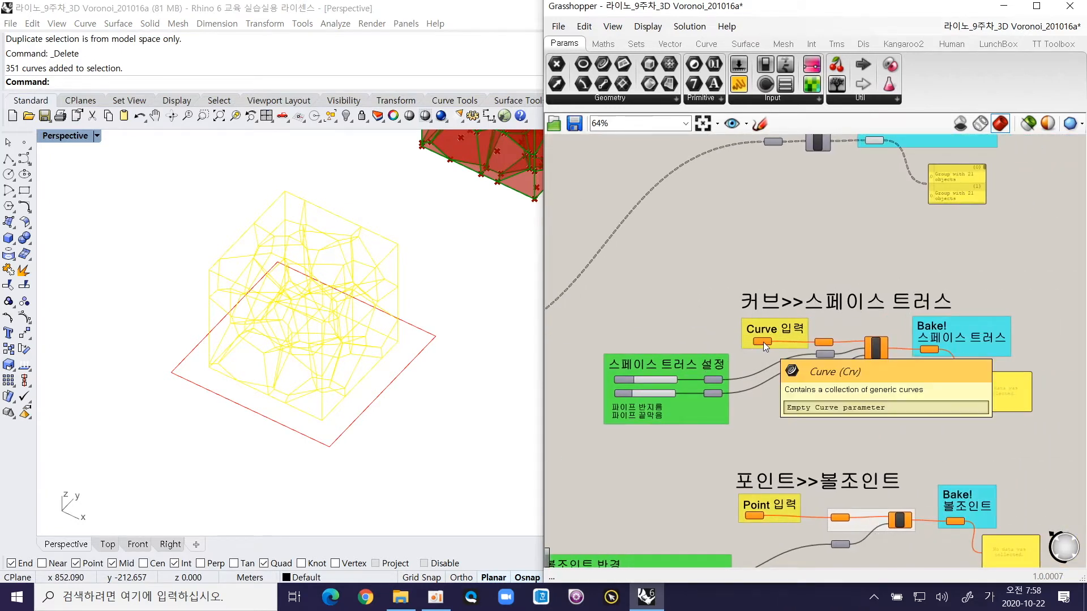
right_click_drag(651, 345, 841, 334)
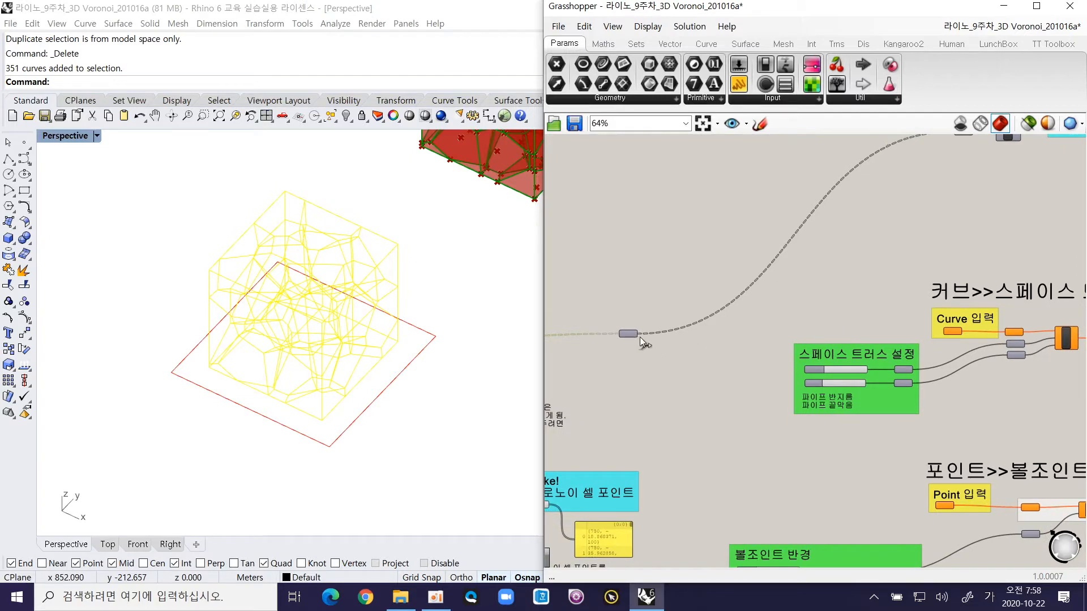
right_click_drag(678, 348, 797, 345)
right_click_drag(820, 302, 643, 333)
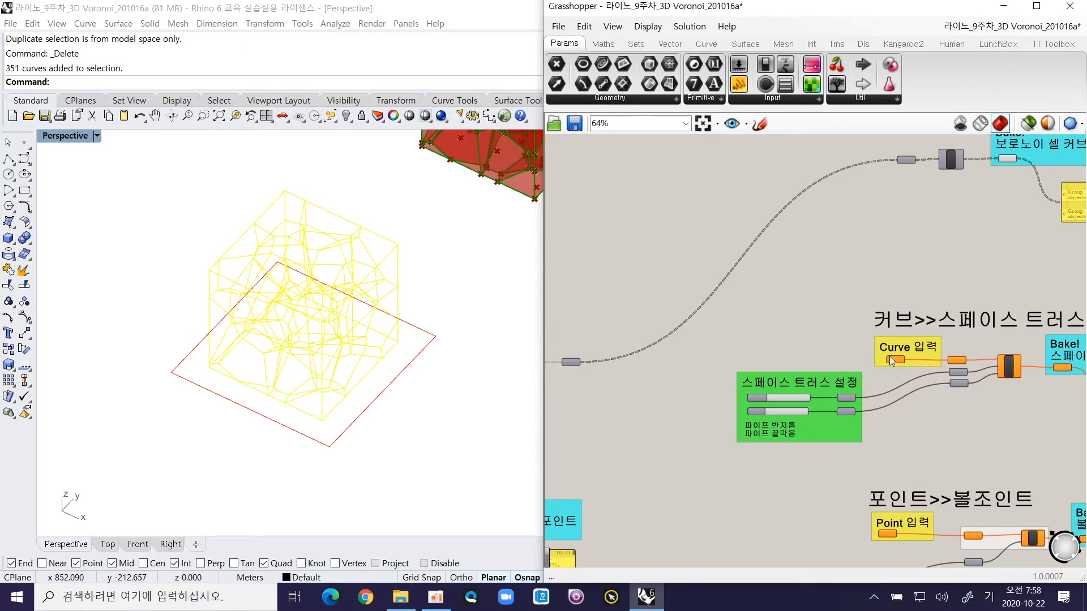
scroll(889, 356, "up", 4)
scroll(728, 326, "up", 2)
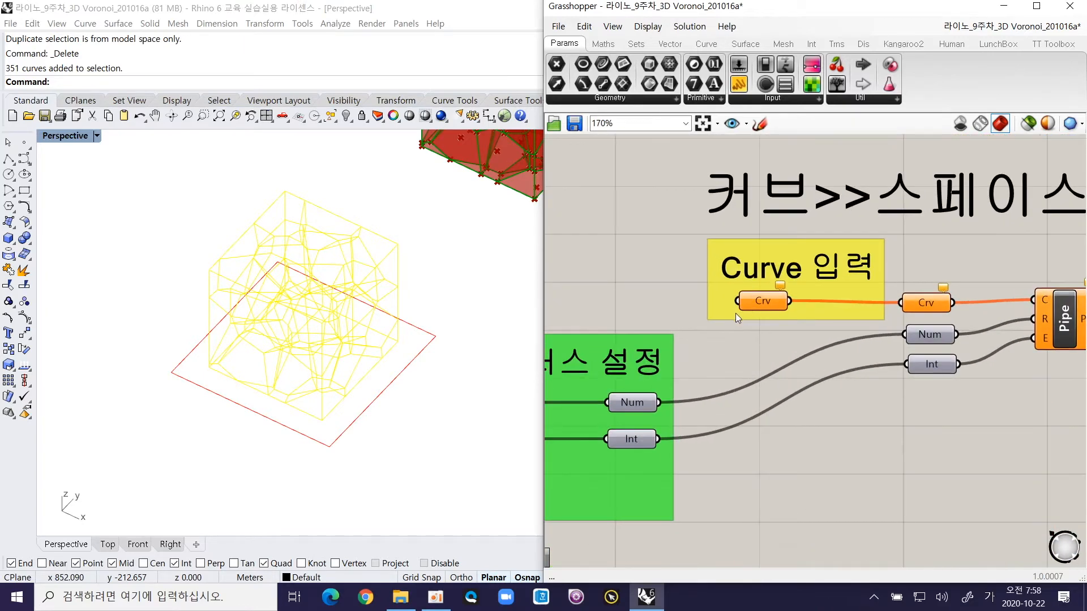
right_click(848, 277)
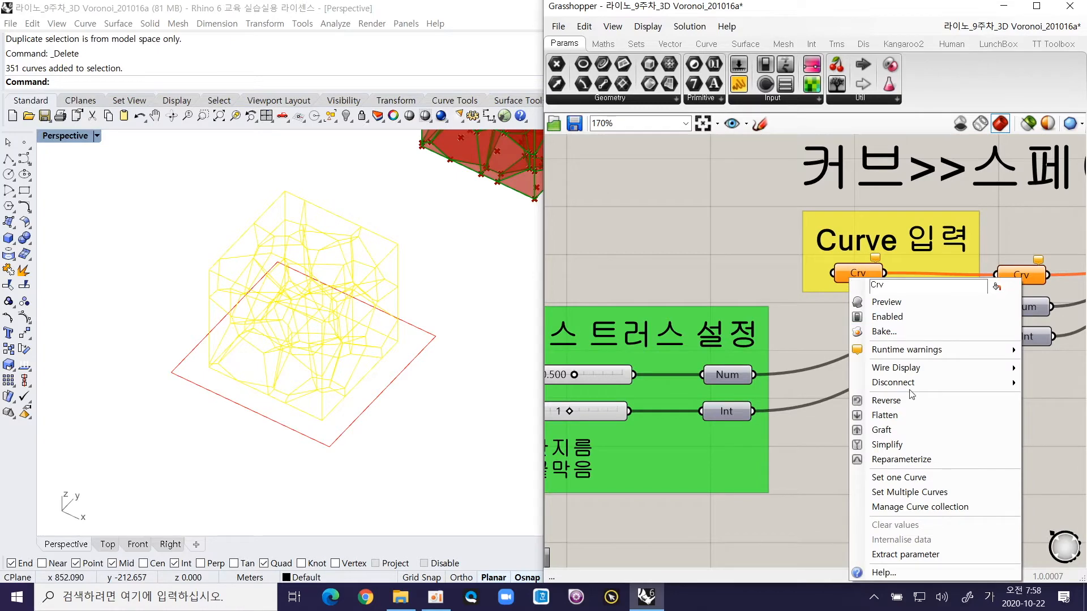
left_click(928, 492)
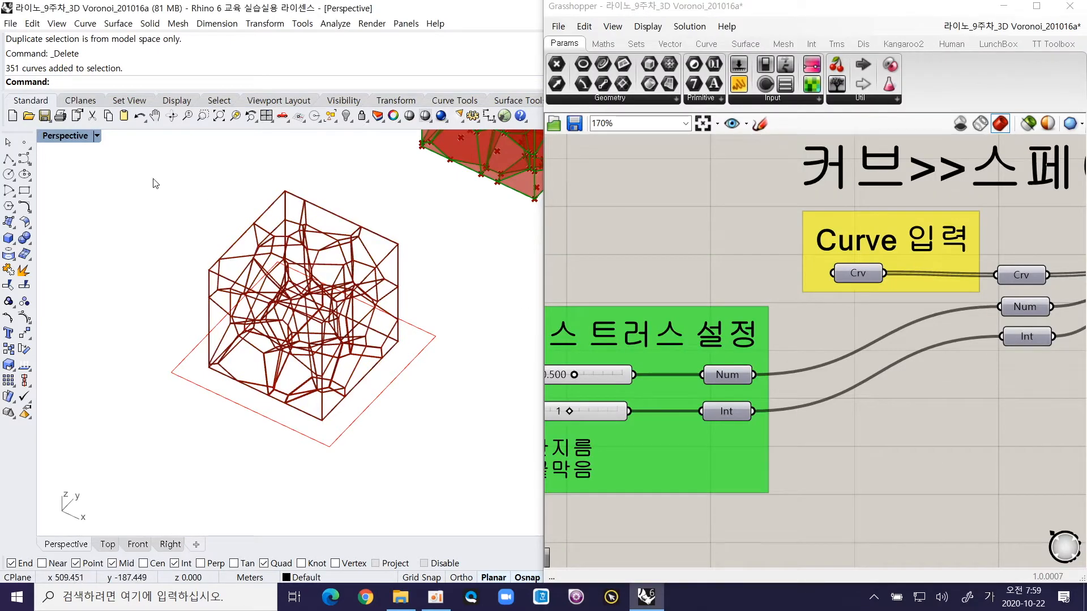
Step: Zoom to the Voronoi frame curves and examine the pipe preview around individual edges from several angles
left_click_drag(171, 186, 461, 457)
key("Return")
right_click_drag(457, 385, 254, 389, "shift")
left_click(458, 294)
scroll(287, 339, "up", 10)
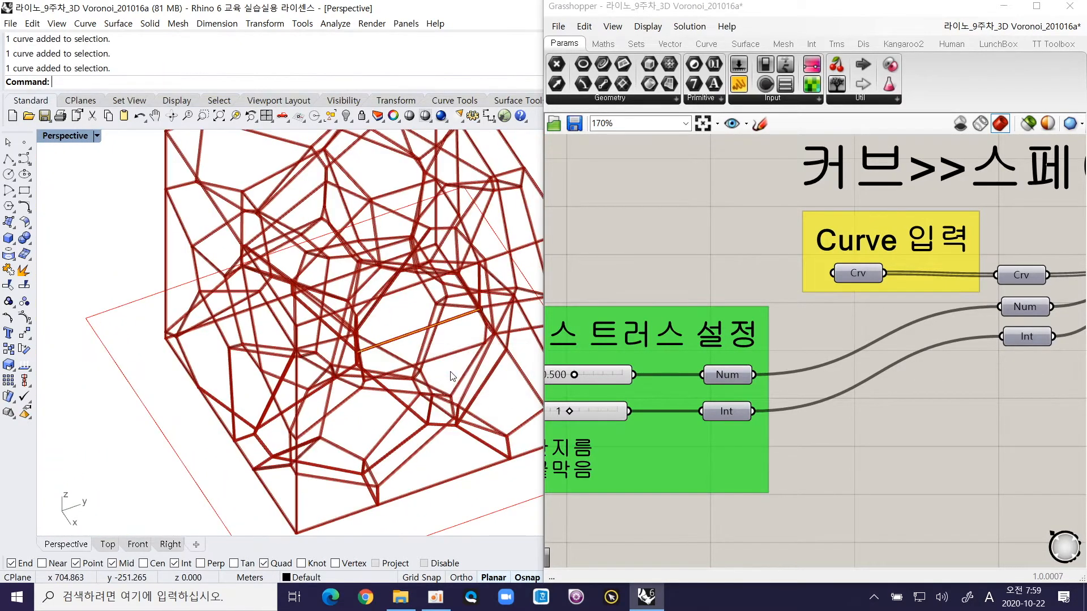
right_click_drag(452, 376, 491, 356)
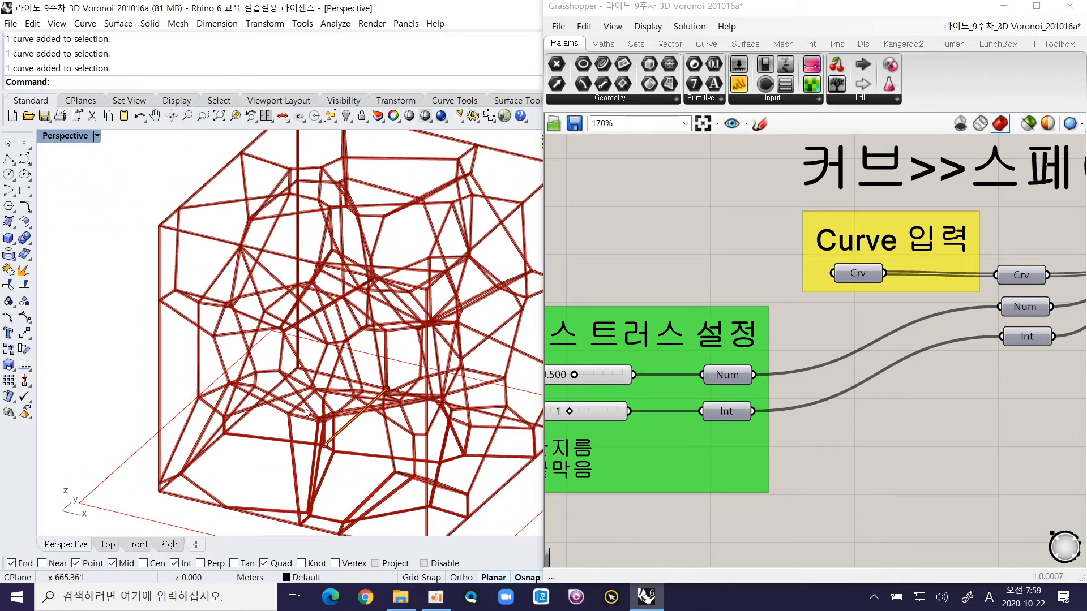
scroll(309, 412, "down", 2)
right_click_drag(311, 416, 330, 429)
scroll(341, 380, "down", 4)
right_click_drag(361, 394, 368, 418)
scroll(384, 465, "up", 6)
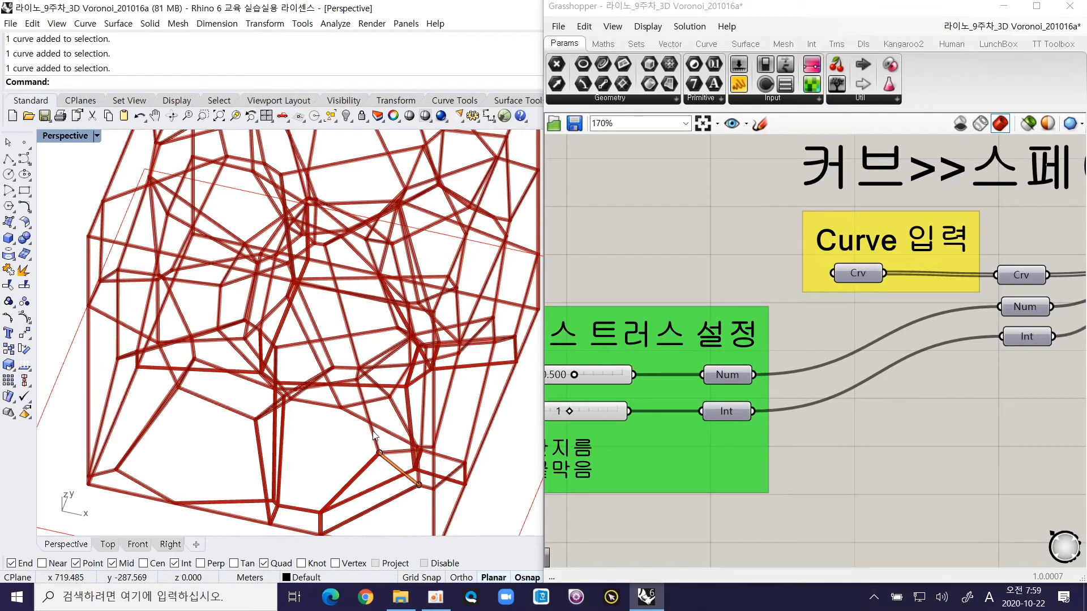
Step: Check two edges near the base of the piped frame for overlapping curves by picking one of the listed curves each time
right_click_drag(373, 434, 369, 360)
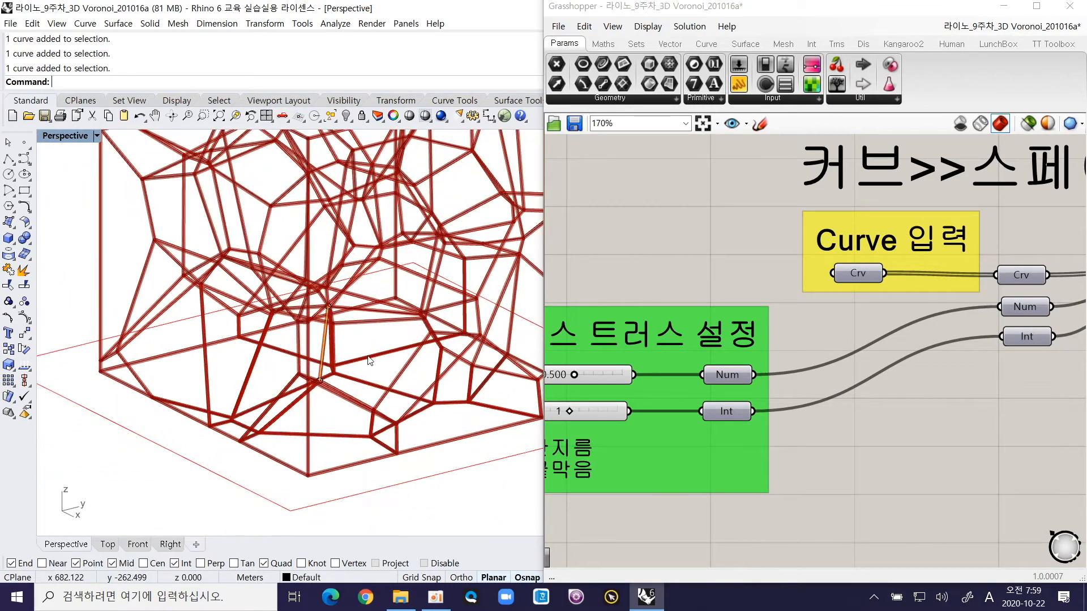
left_click(369, 360)
left_click(355, 383)
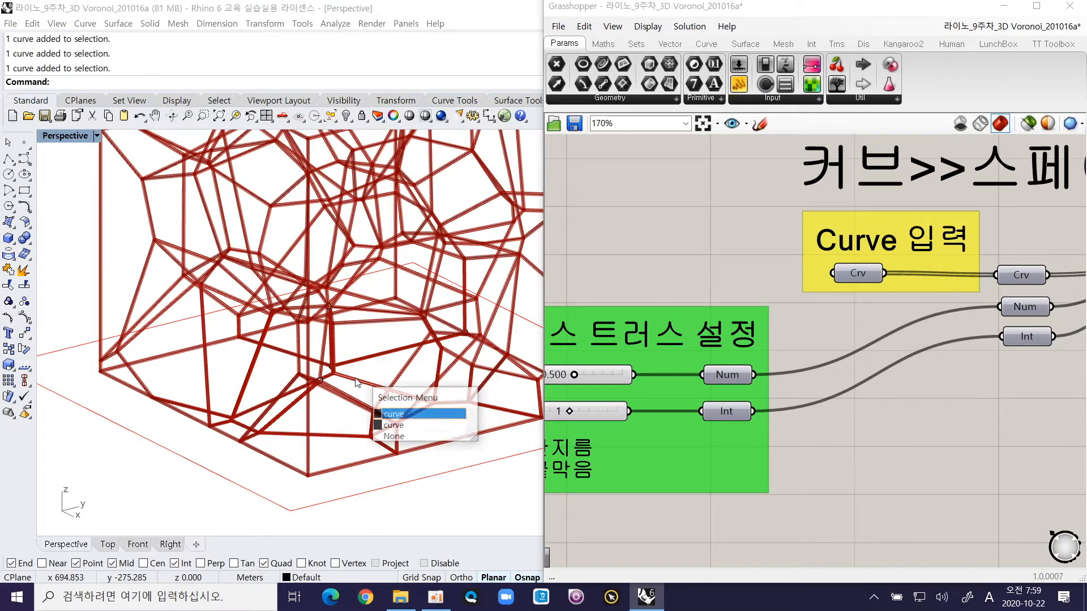
left_click(396, 425)
right_click_drag(305, 427, 225, 444)
left_click(202, 431)
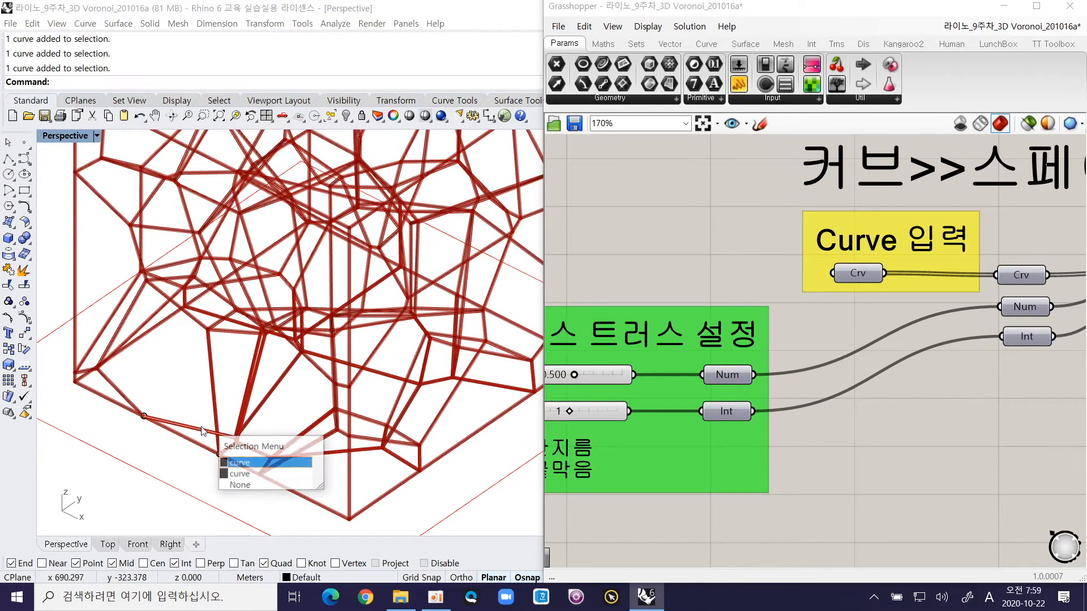
left_click(254, 471)
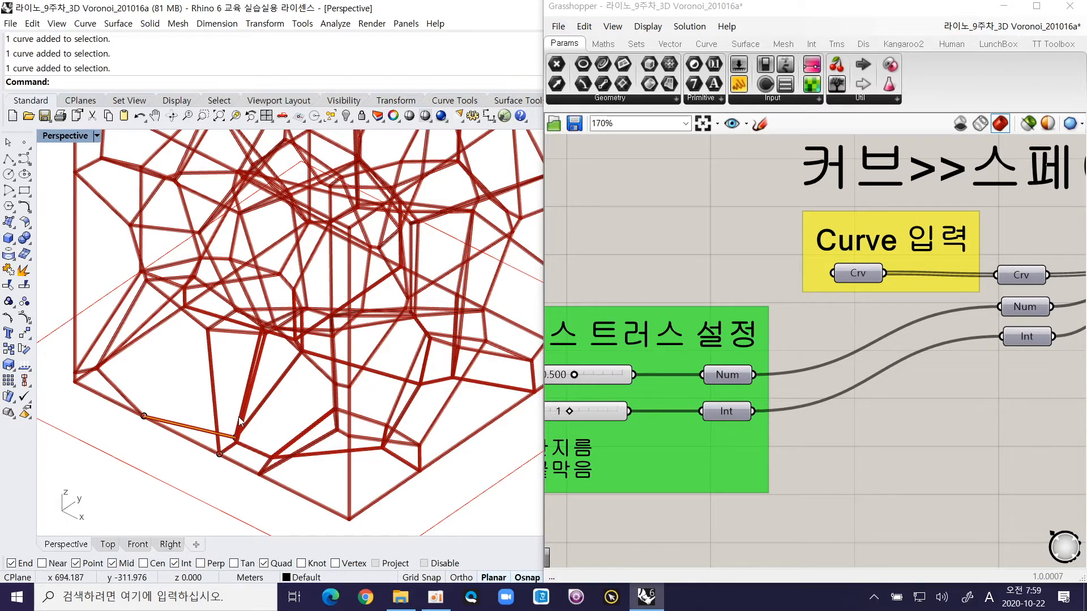
Step: Check edges meeting at a lower joint up close for overlapping curves, cancel the pick and view the whole frame again
scroll(226, 424, "up", 6)
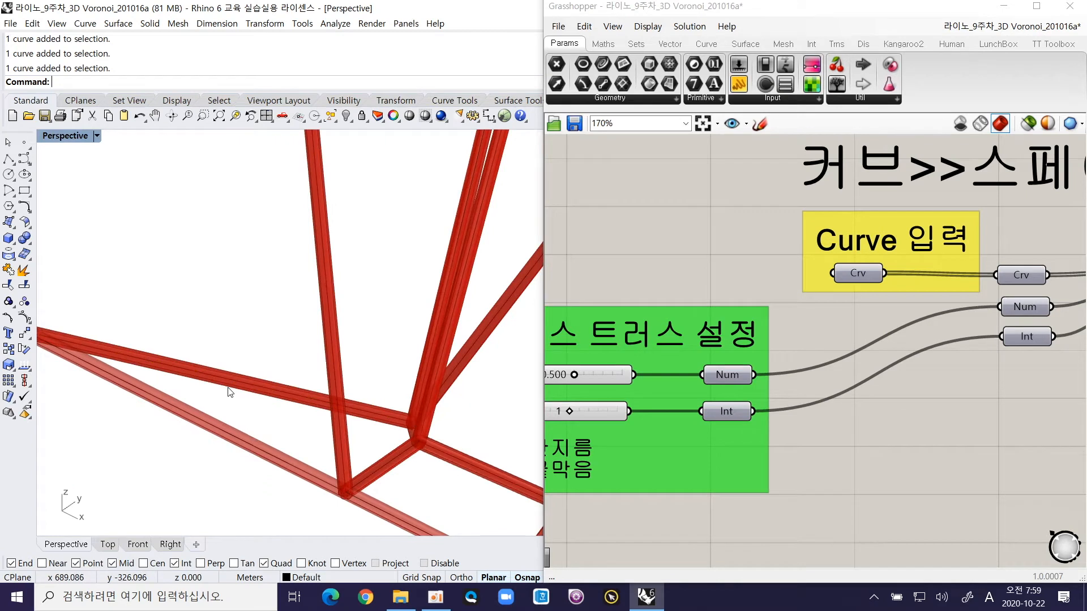
left_click(249, 387)
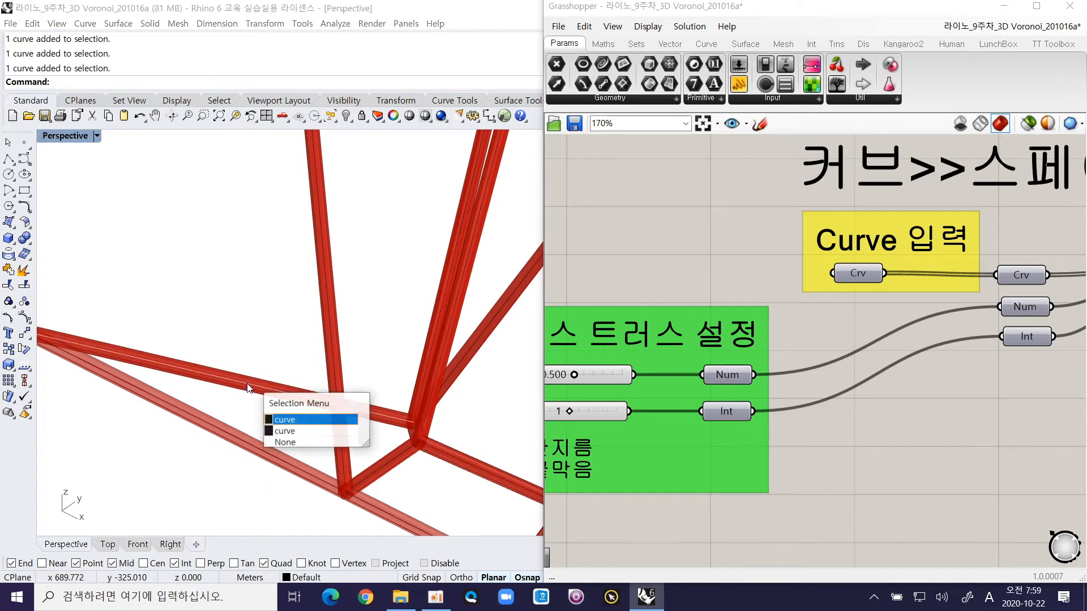
left_click(291, 431)
left_click(346, 453)
right_click_drag(674, 279, 738, 285)
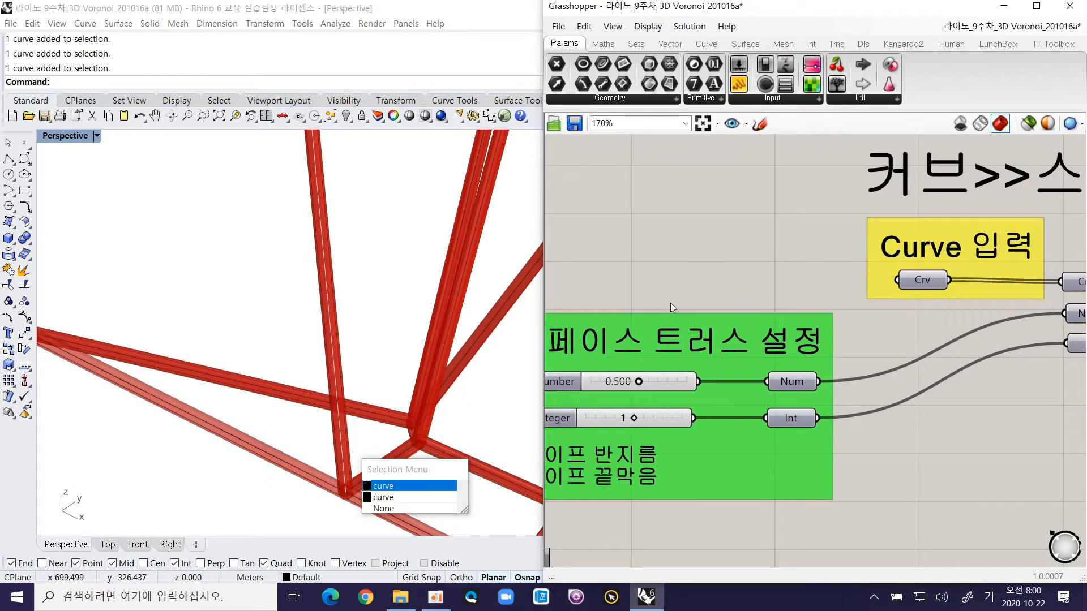
left_click(410, 350)
right_click_drag(381, 385, 403, 467, "ctrl")
right_click_drag(418, 371, 215, 482, "shift")
scroll(309, 433, "down", 4)
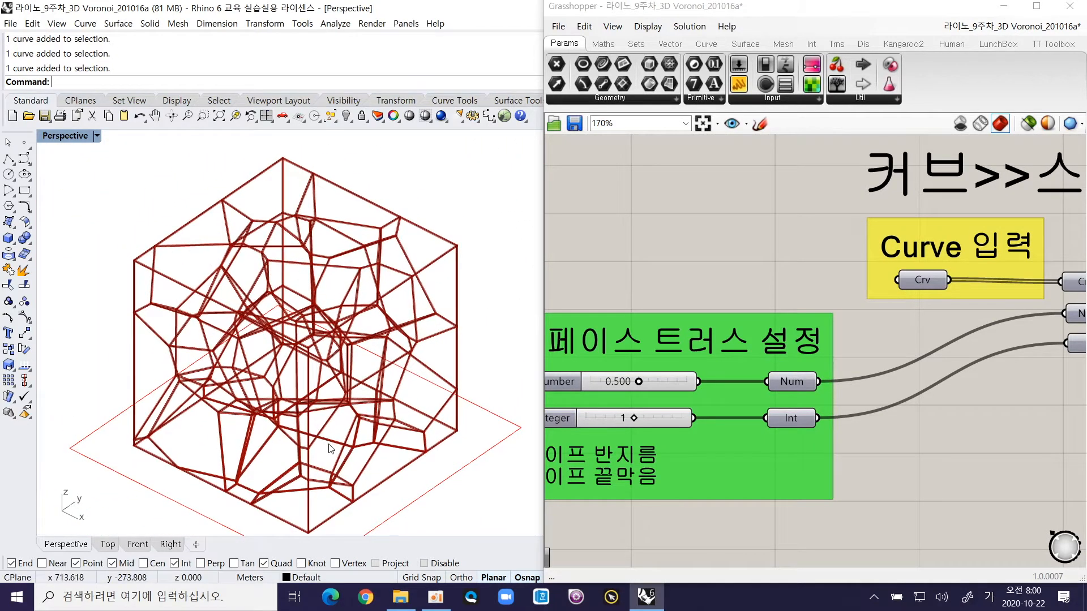
Step: Set the pipe radius of the space truss to 1.000 and compare the thickness around a joint and across the whole frame
right_click_drag(718, 345, 748, 342)
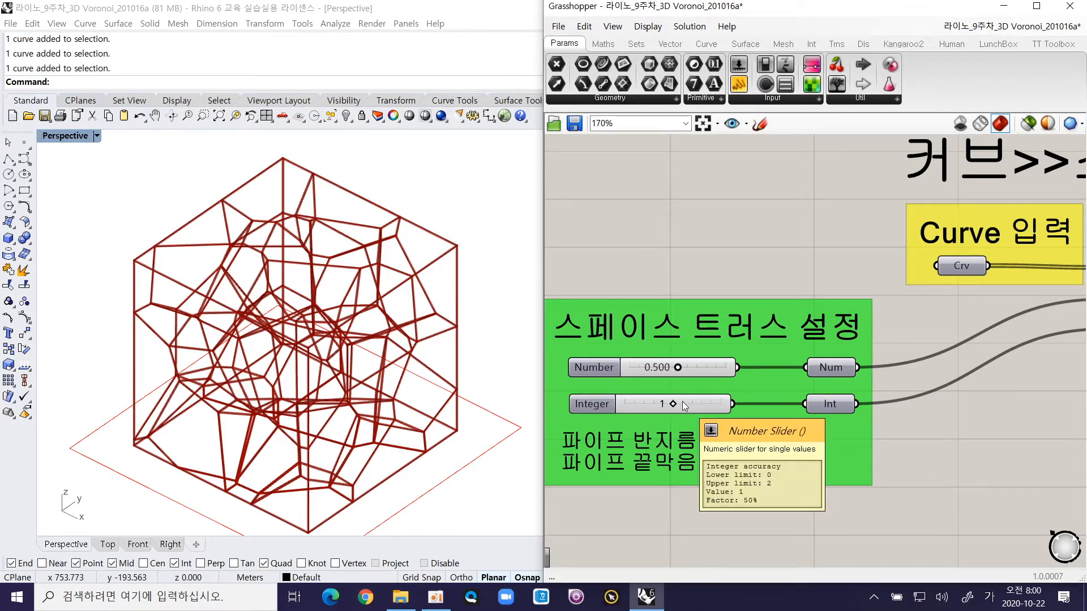
right_click_drag(421, 307, 446, 236, "ctrl")
right_click_drag(419, 288, 250, 265, "shift")
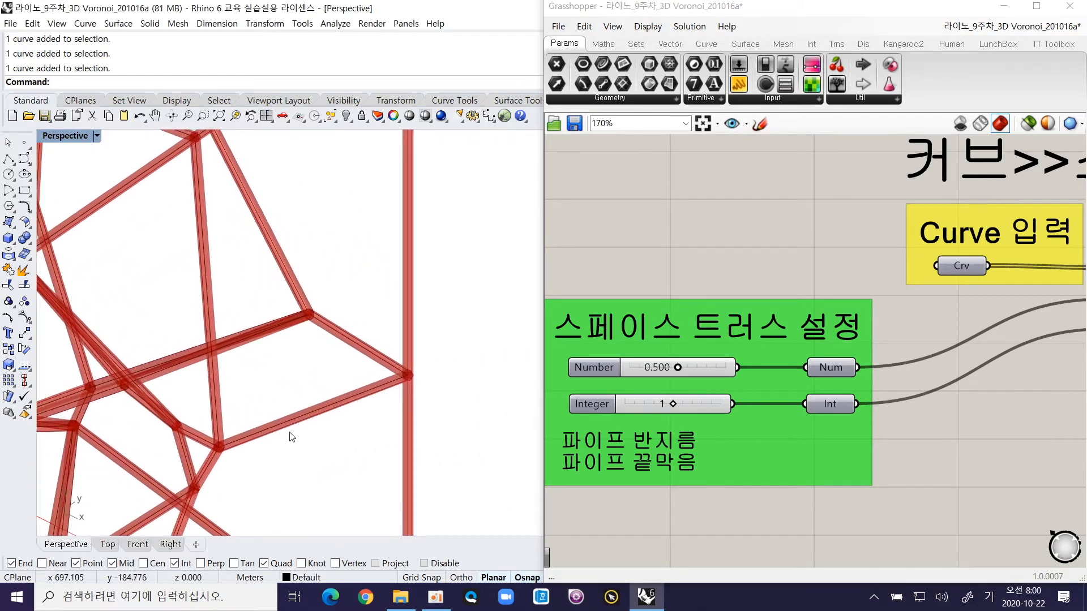
right_click_drag(290, 436, 296, 405, "ctrl")
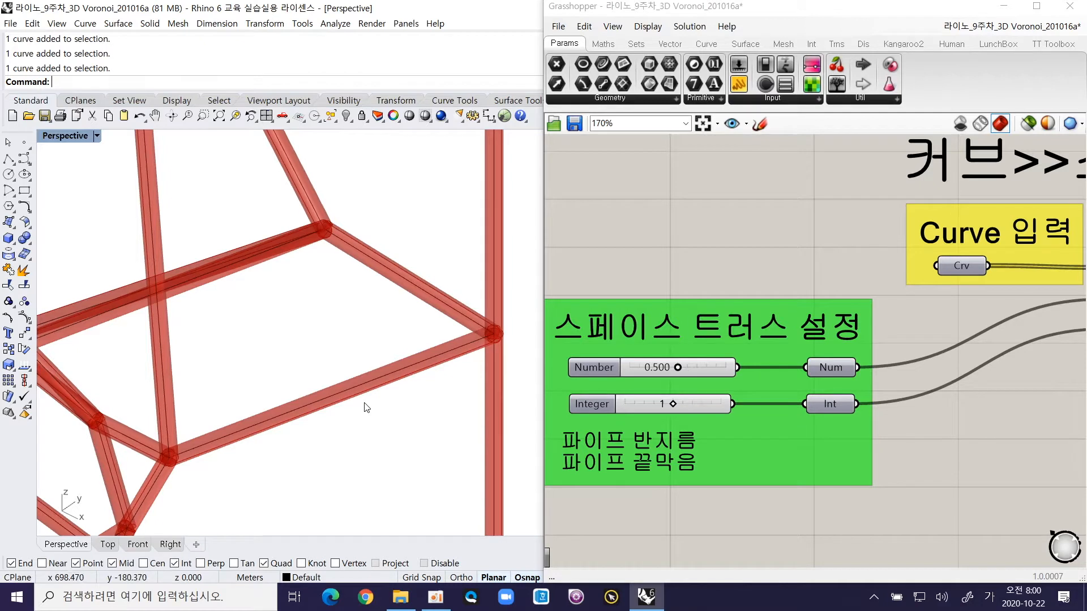
left_click_drag(677, 369, 727, 369)
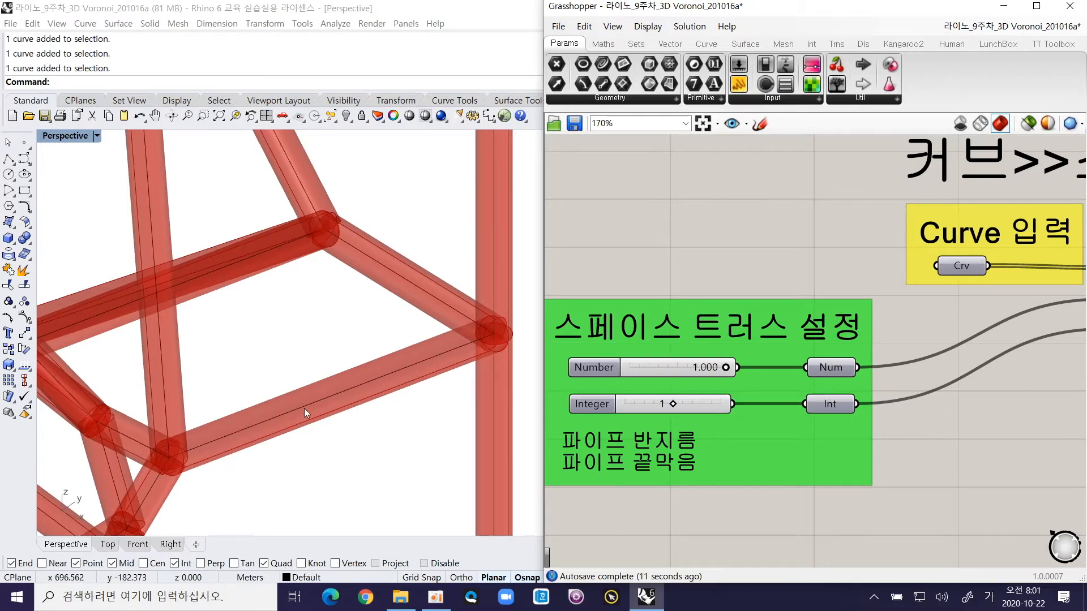
scroll(407, 411, "down", 10)
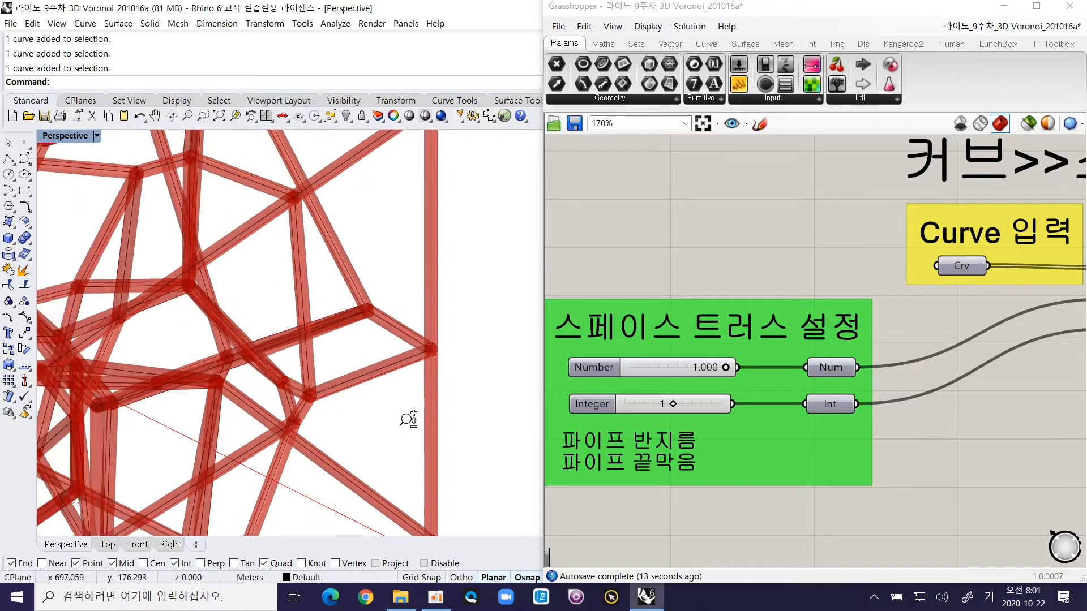
right_click_drag(334, 389, 394, 355, "shift")
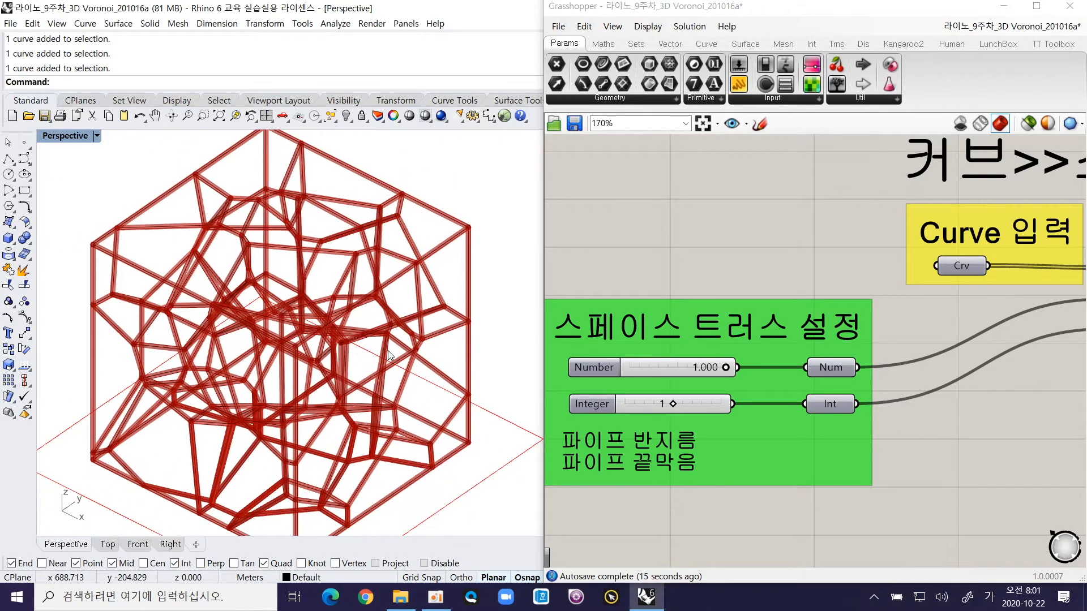
scroll(429, 338, "up", 10)
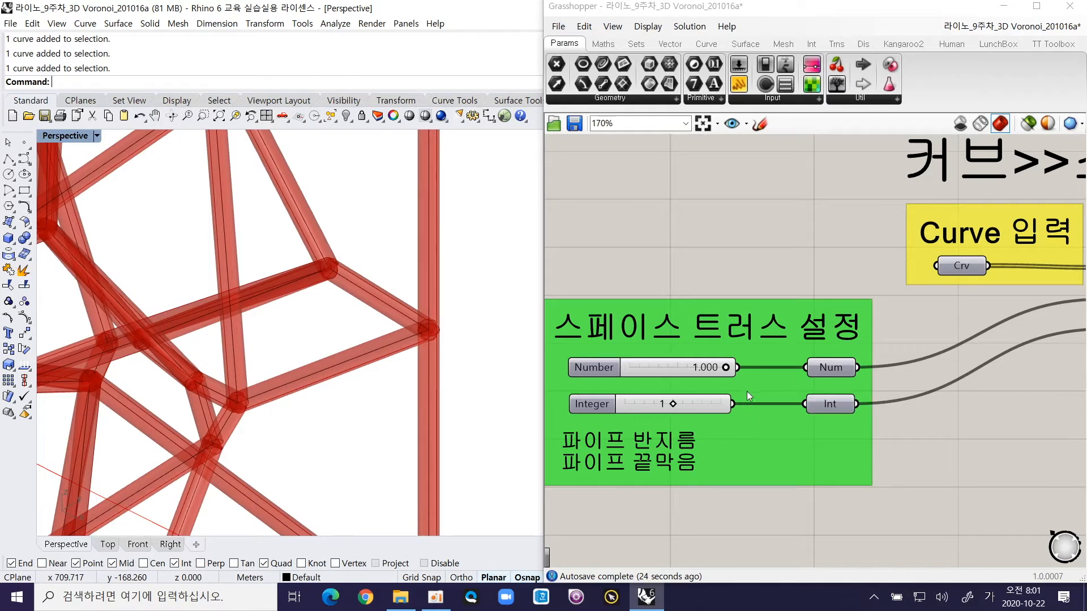
Step: Bake the space truss Brep output of the Pipe component into the Rhino model
scroll(719, 382, "down", 3)
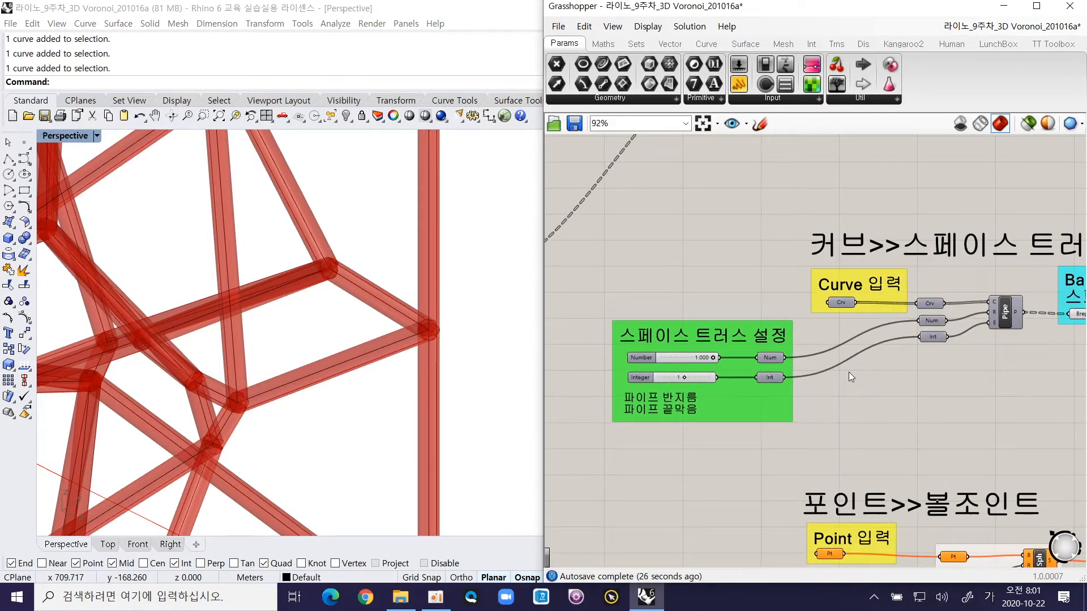
right_click_drag(1021, 323, 856, 351)
right_click(915, 339)
left_click(959, 367)
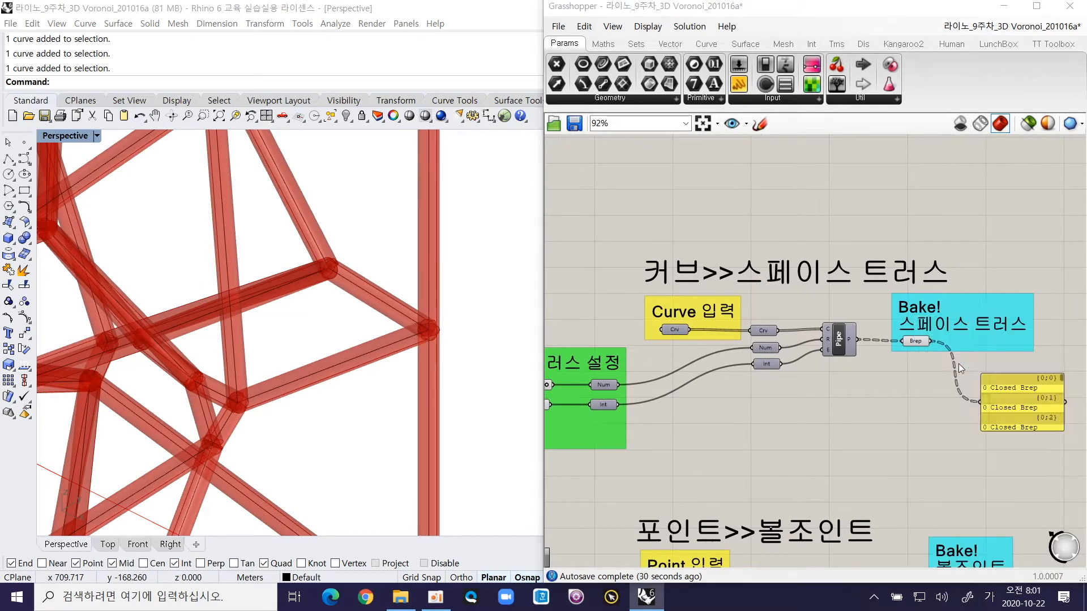
left_click(967, 487)
Step: Select the newly baked truss pipes with SelLast and move them onto the neighbouring empty square plot
scroll(430, 341, "down", 10)
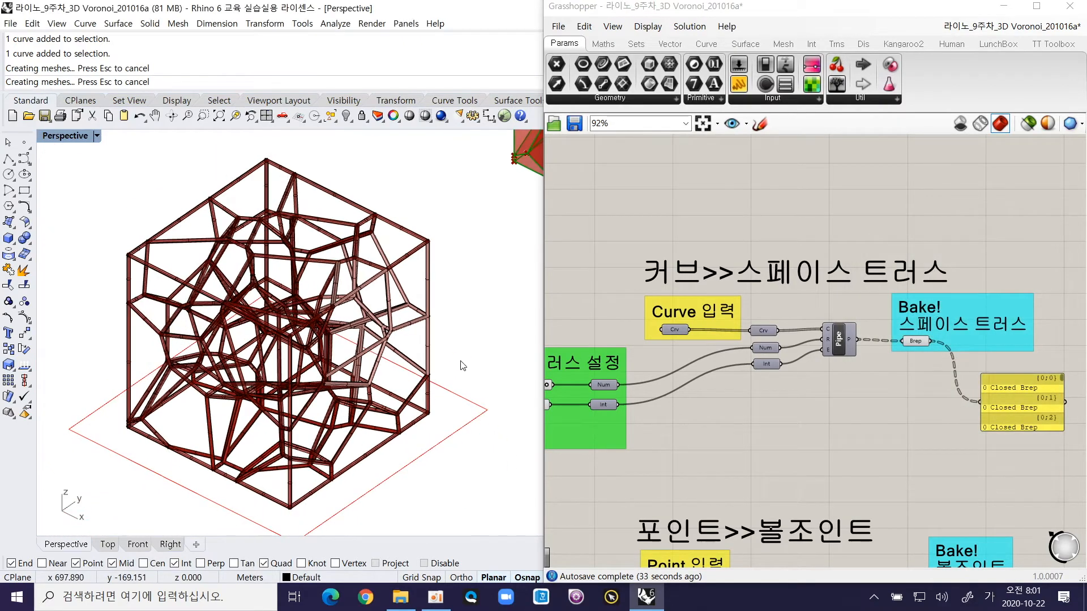
type("SLL")
key("Return")
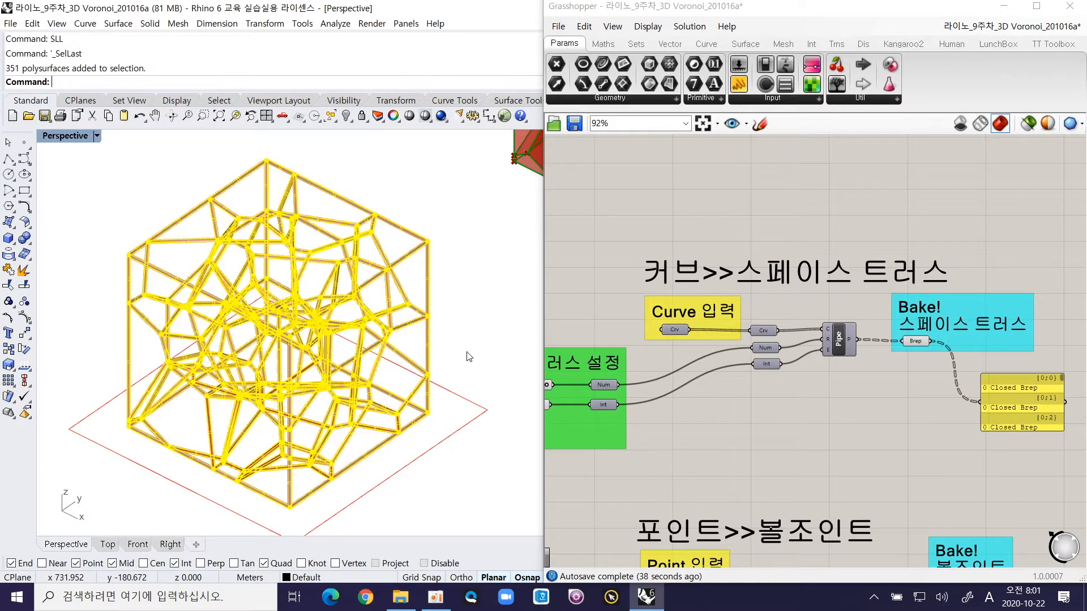
type("M")
key("Return")
left_click(475, 364)
scroll(476, 364, "down", 6)
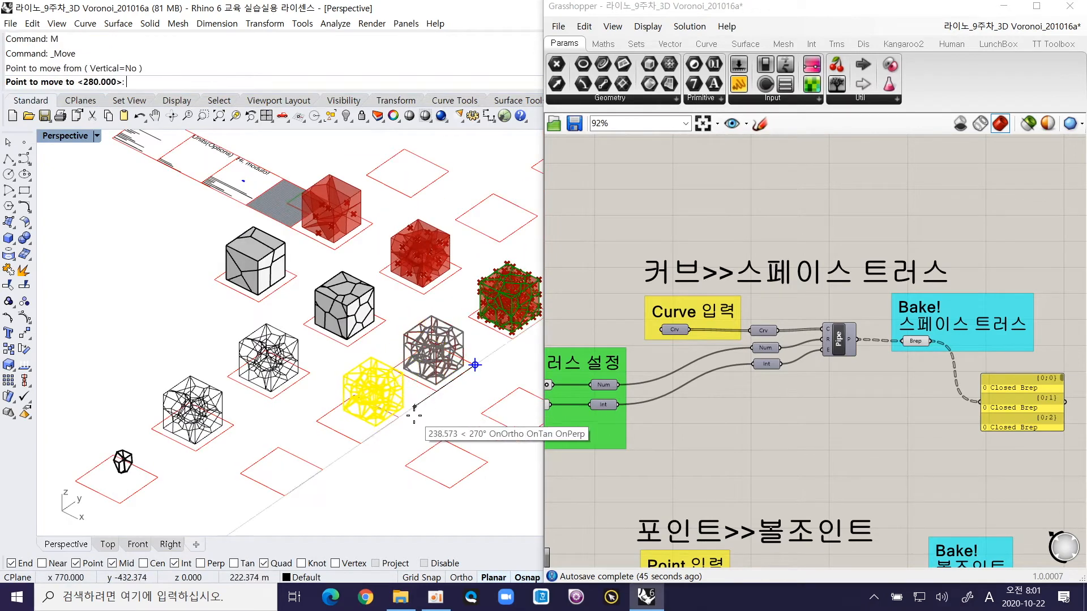
left_click(400, 422)
Step: Zoom to the baked space truss and pick single pipes to examine them as separate members
left_click_drag(311, 358, 420, 470)
type("ZS")
key("Return")
left_click(342, 432)
scroll(389, 391, "up", 8)
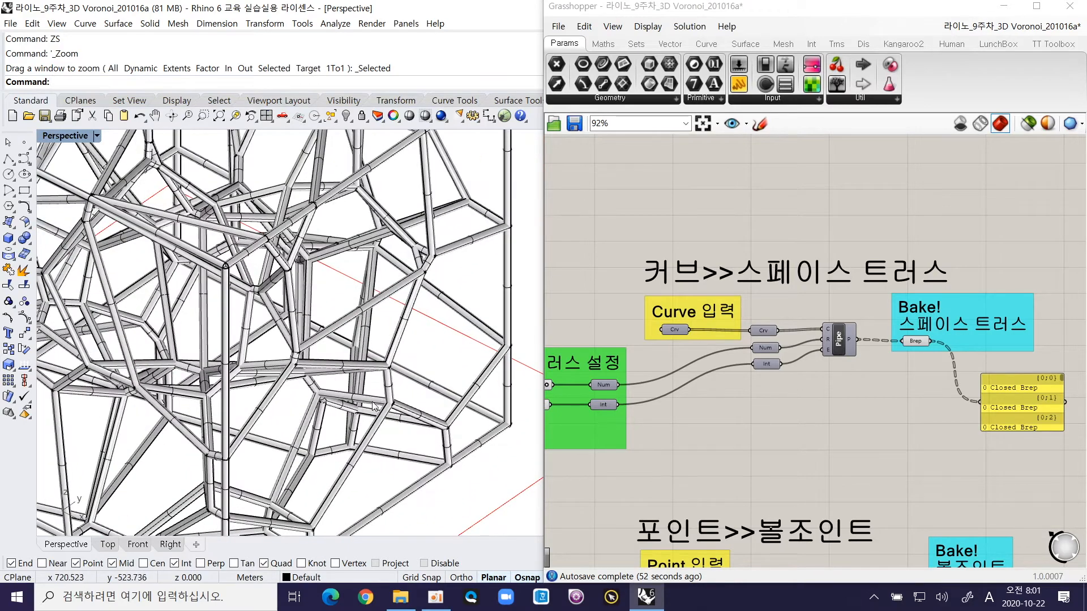
scroll(389, 391, "up", 3)
left_click(391, 388)
left_click(334, 353)
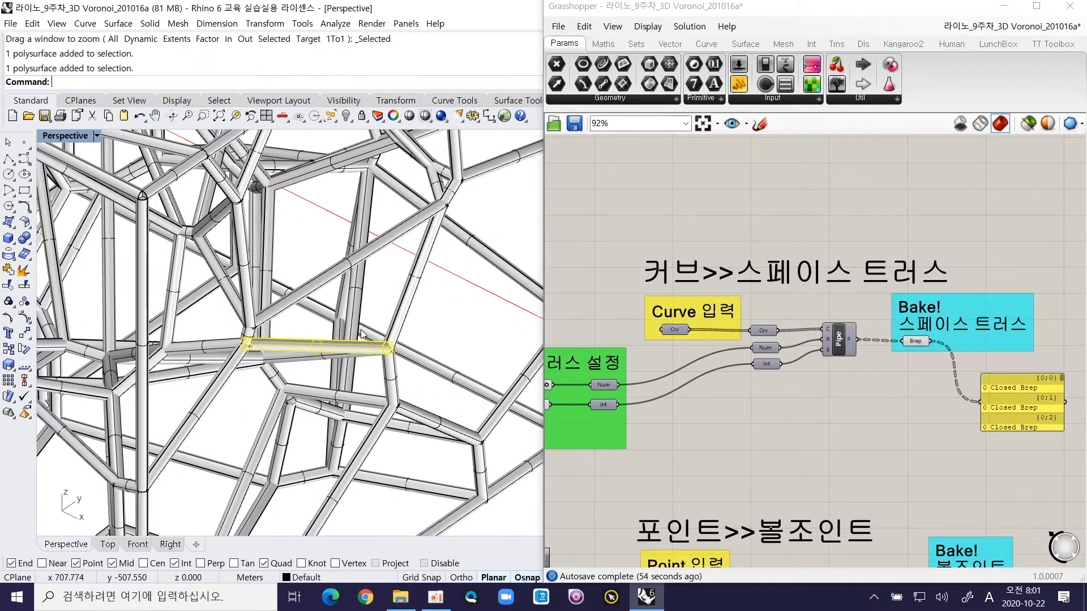
Step: Pick further members of the baked truss, including a diagonal pipe and one near the base, to examine how they meet
scroll(342, 360, "down", 8)
scroll(428, 226, "up", 12)
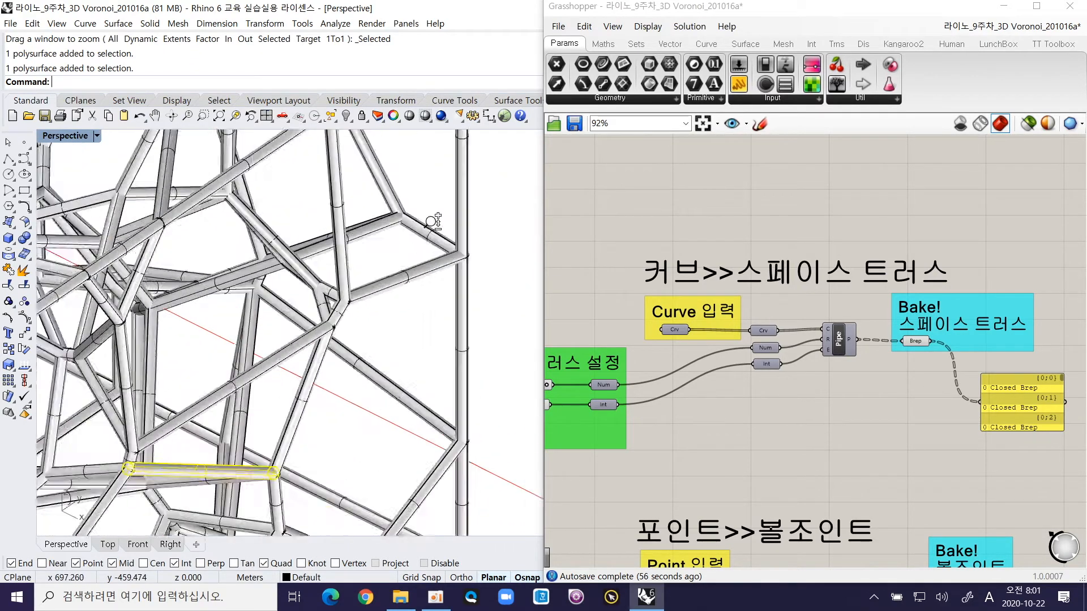
left_click(254, 379)
scroll(253, 379, "down", 10)
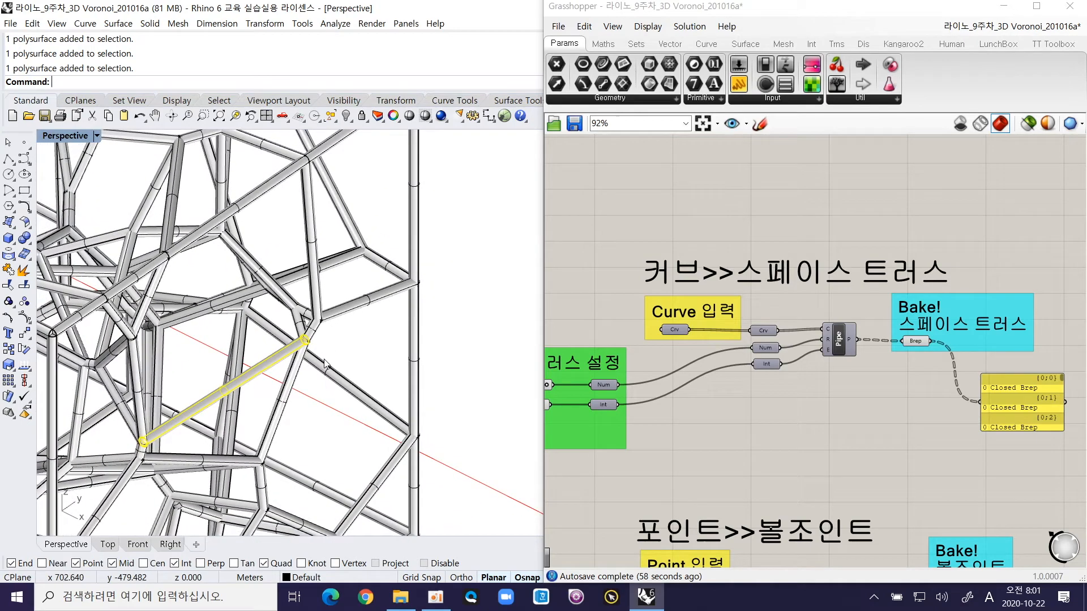
scroll(220, 488, "up", 5)
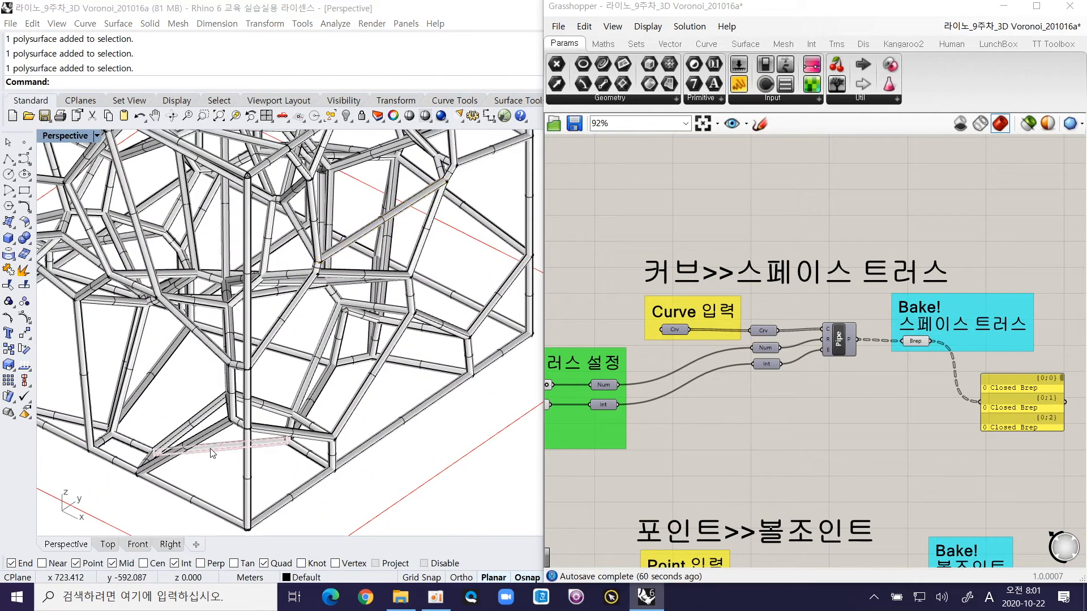
left_click(225, 455)
left_click(256, 496)
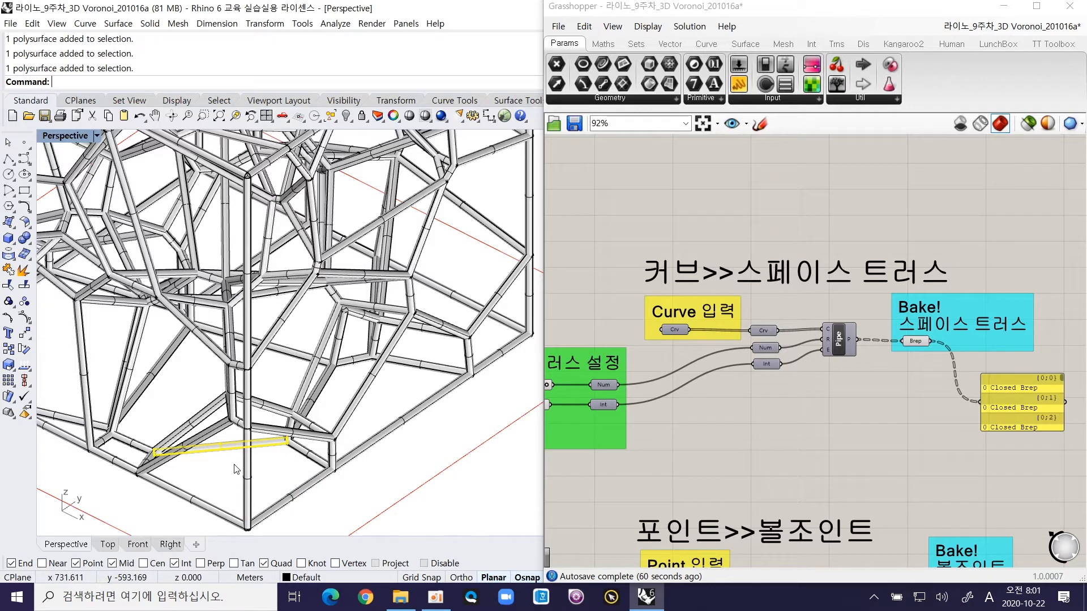
scroll(315, 445, "up", 3)
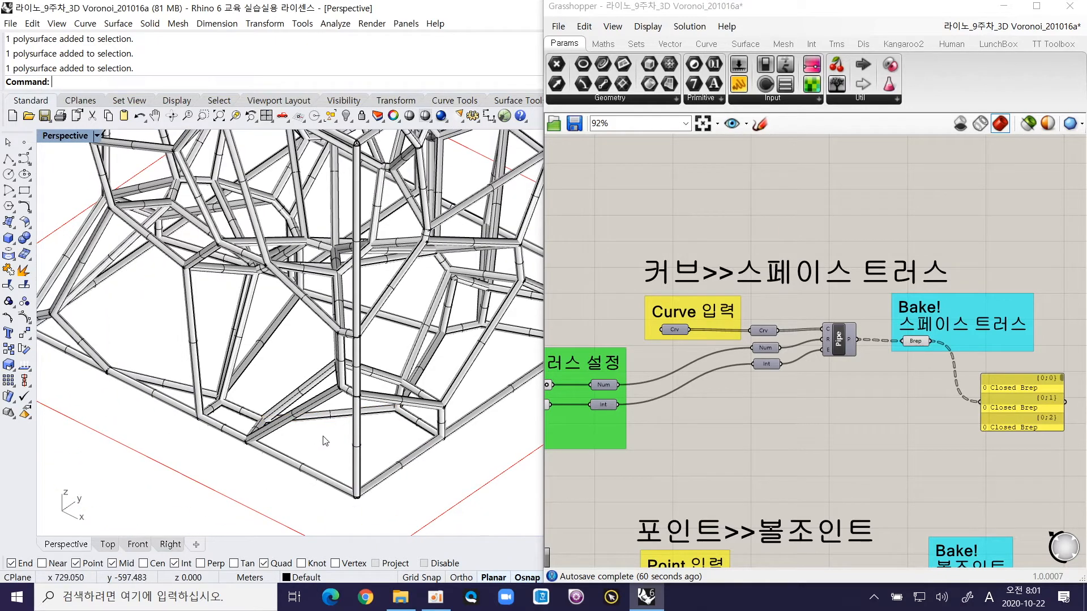
type("lLast")
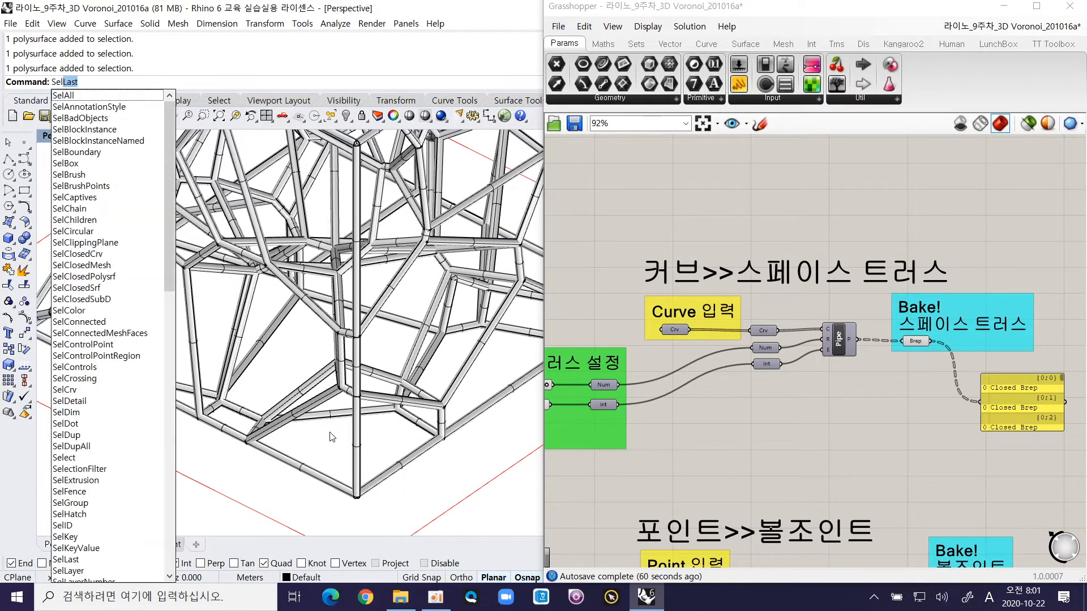
key("Return")
key("Escape")
Step: Isolate the baked truss and its base square by inverting the selection and hiding all other objects
scroll(339, 443, "down", 5)
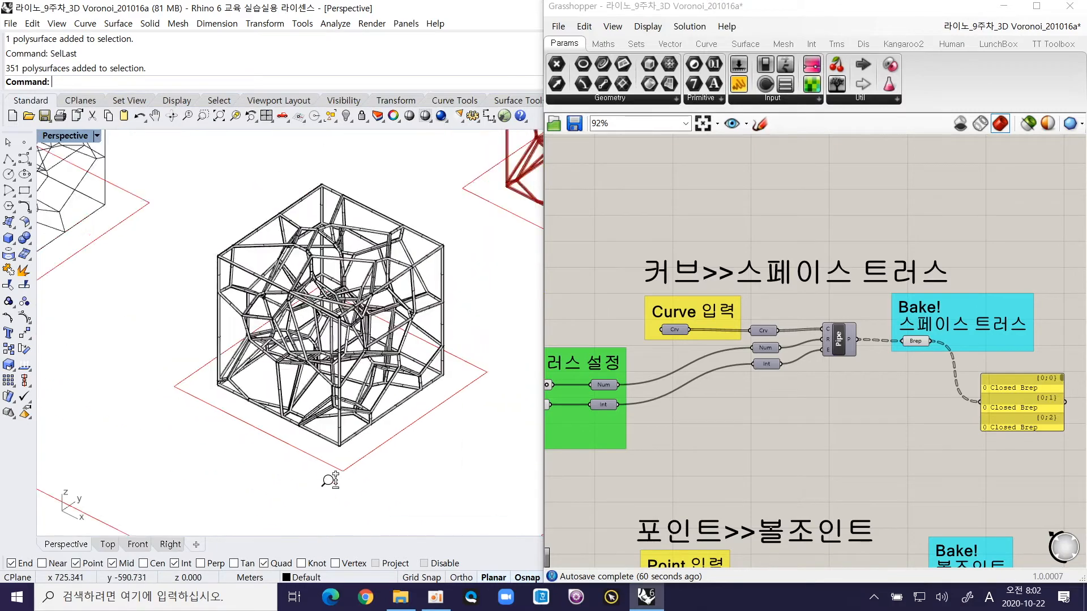
left_click_drag(219, 227, 459, 486)
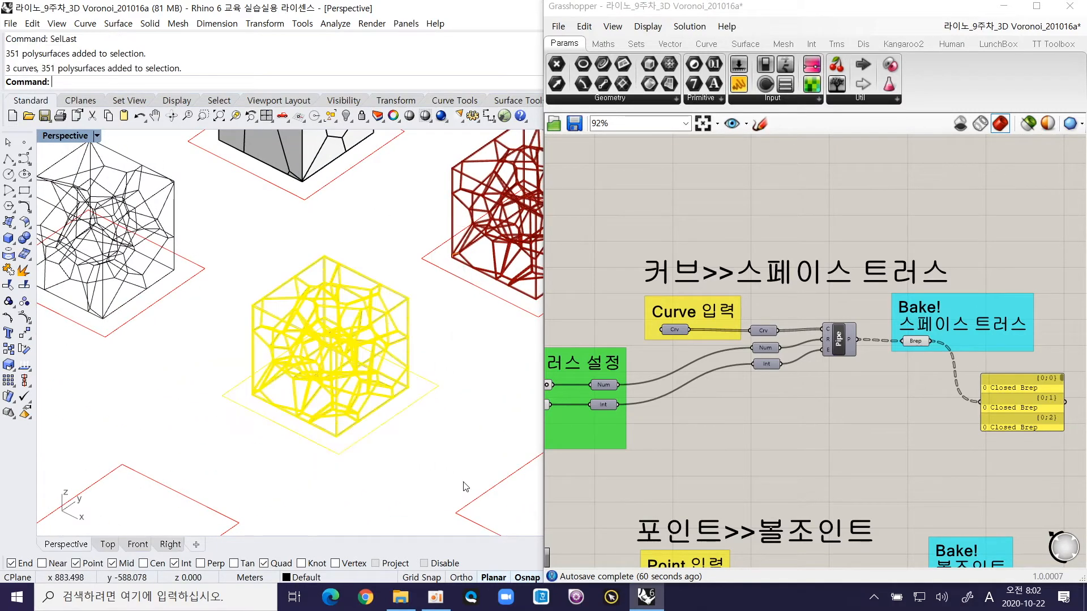
key("ctrl+i")
key("ctrl+h")
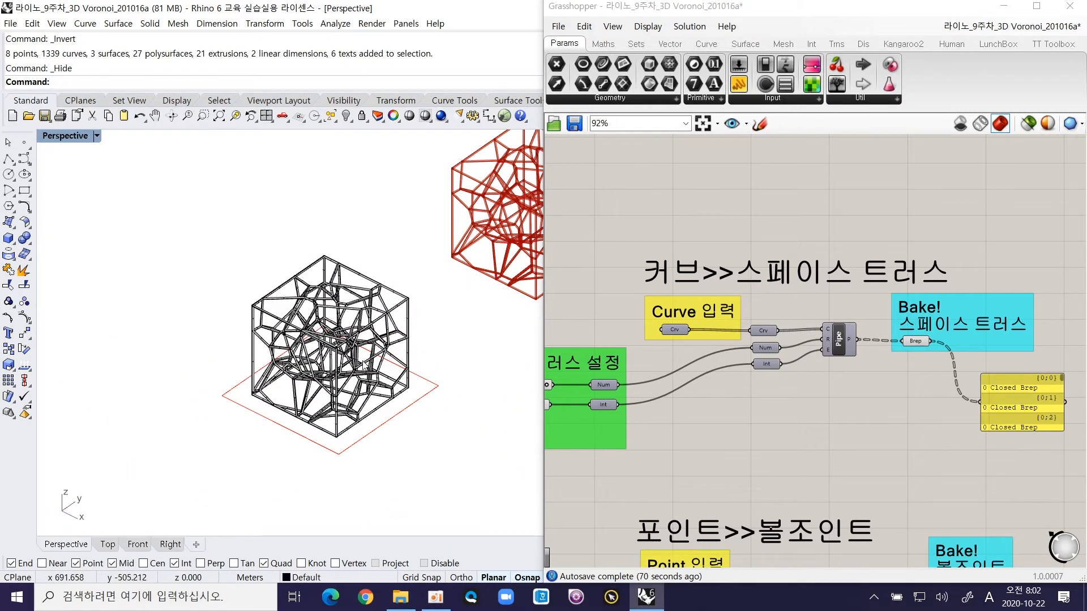
Step: Select the whole truss, minimize the Grasshopper window and turn off surface isocurve display for the pipes
scroll(386, 307, "up", 8)
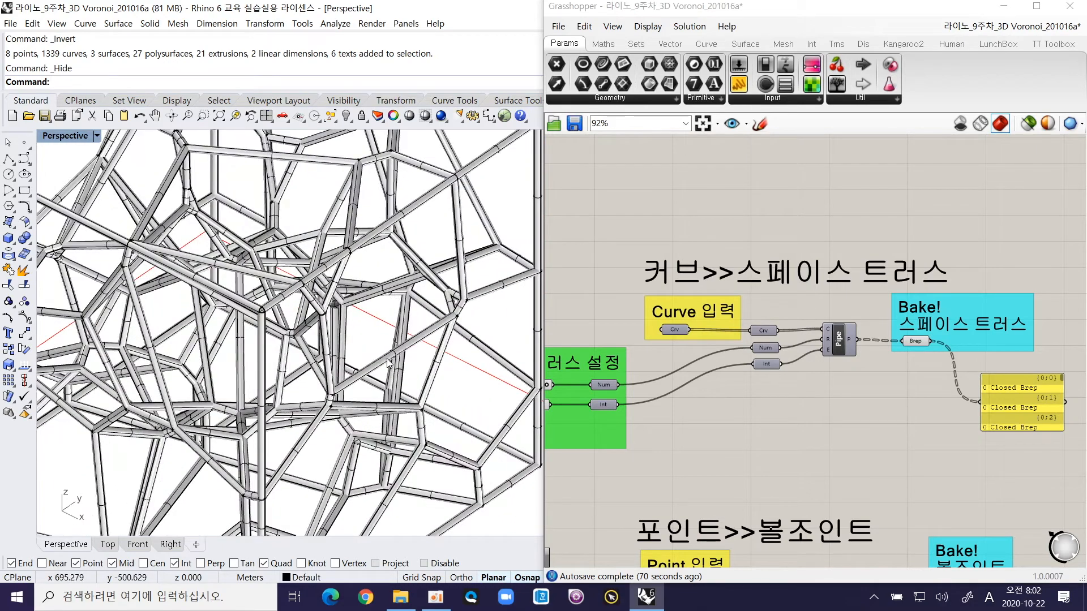
scroll(390, 362, "down", 8)
left_click_drag(212, 224, 481, 496)
left_click(1003, 12)
left_click_drag(1079, 453, 1080, 526)
left_click(1008, 497)
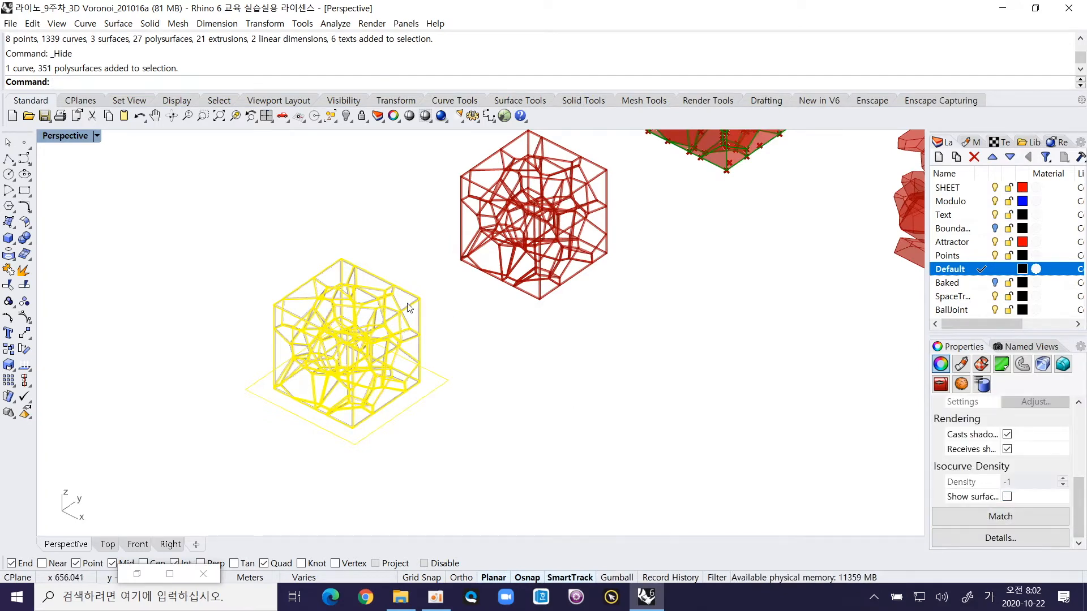
Step: Reselect the whole truss with its base square, zoom to it with ZS and clear the selection for a closer view
left_click(249, 280)
left_click_drag(206, 217, 521, 502)
type("ㅋㄴ")
key("space")
key("Hangul")
type("ZS")
key("Return")
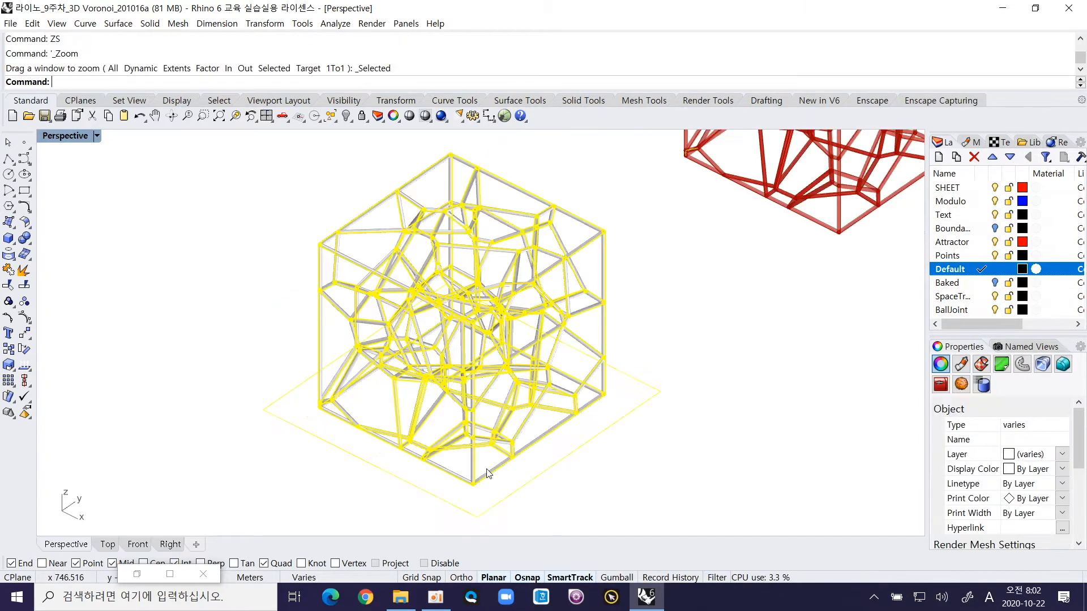
left_click(693, 452)
scroll(534, 299, "up", 4)
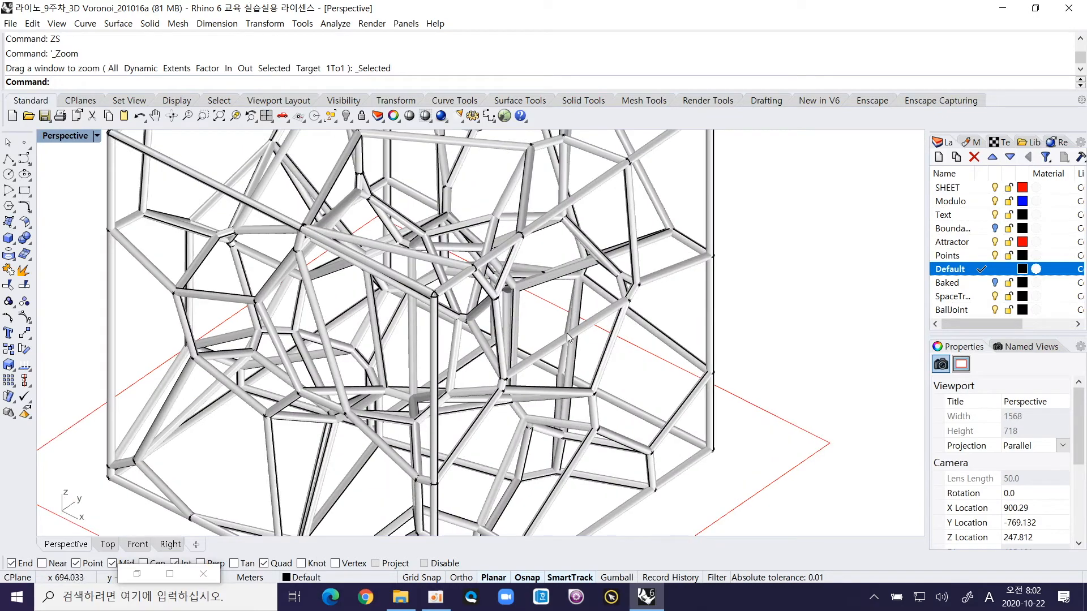
Step: Pick single pipes in the lower part of the truss to examine whether members overlap
right_click_drag(565, 339, 525, 332)
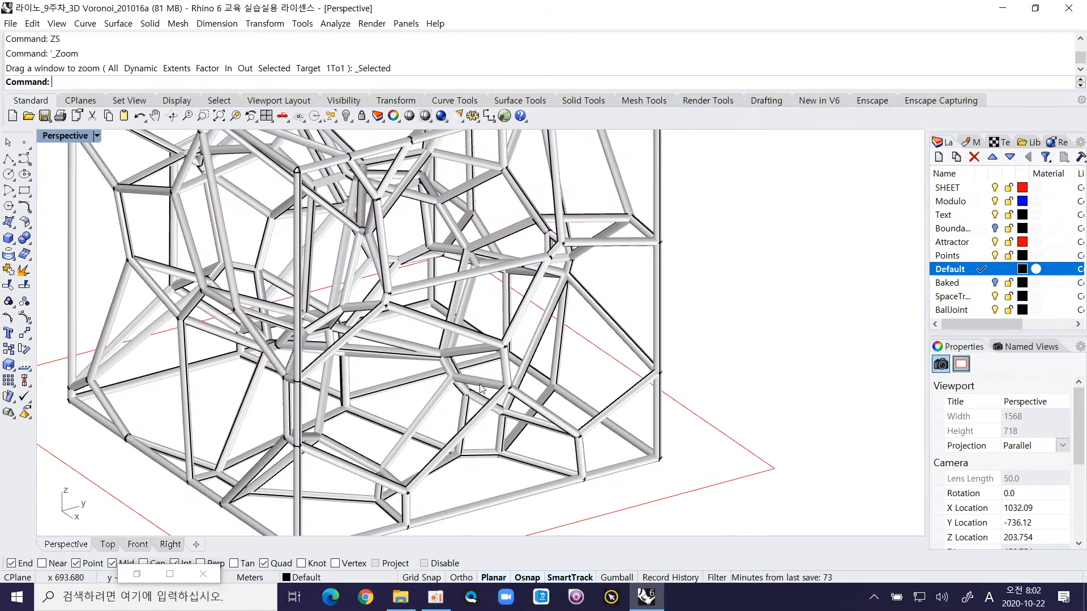
left_click(482, 387)
left_click(386, 419)
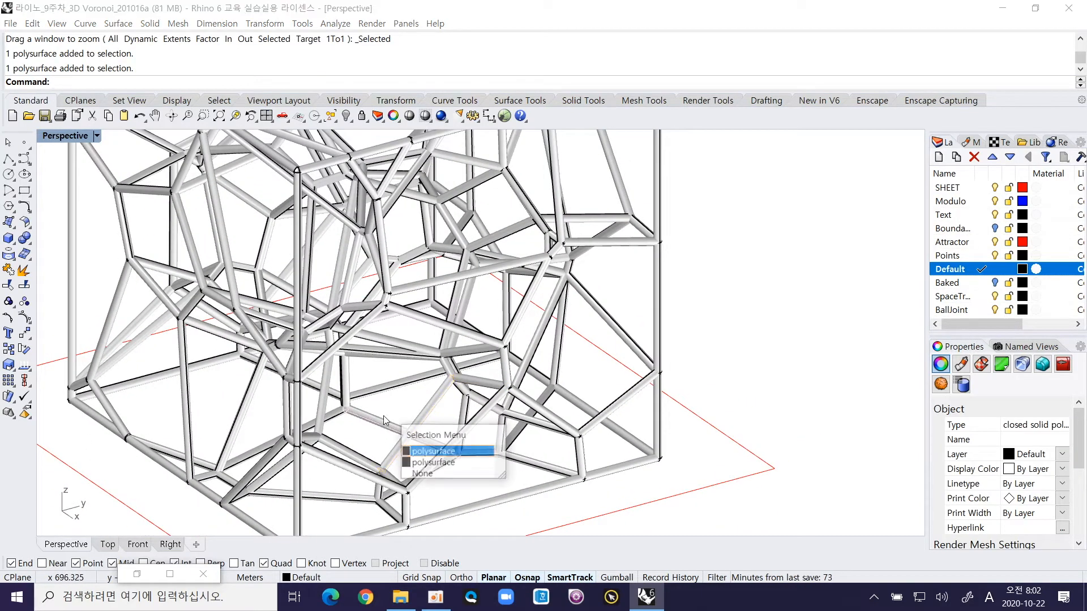
left_click(433, 463)
right_click_drag(435, 465, 516, 452)
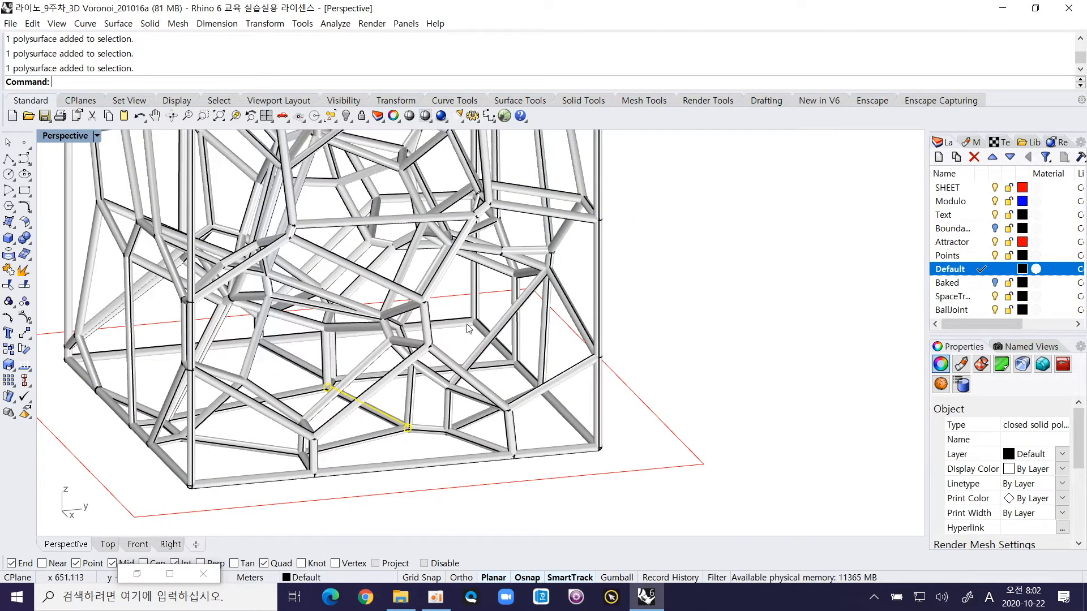
left_click(503, 368)
left_click(560, 409)
right_click_drag(419, 455, 458, 459)
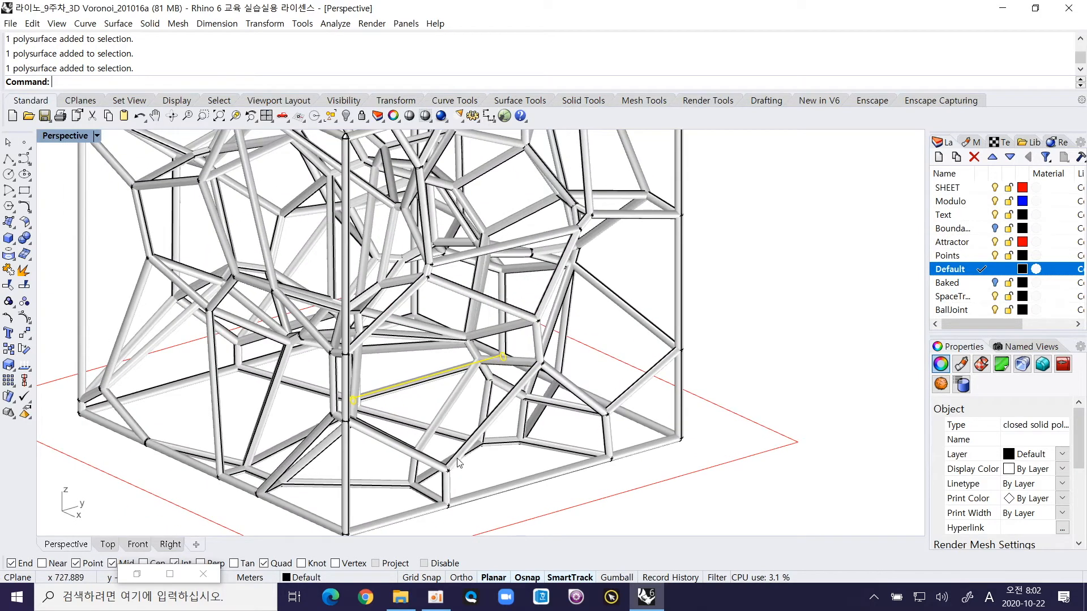
left_click(285, 496)
left_click(313, 524)
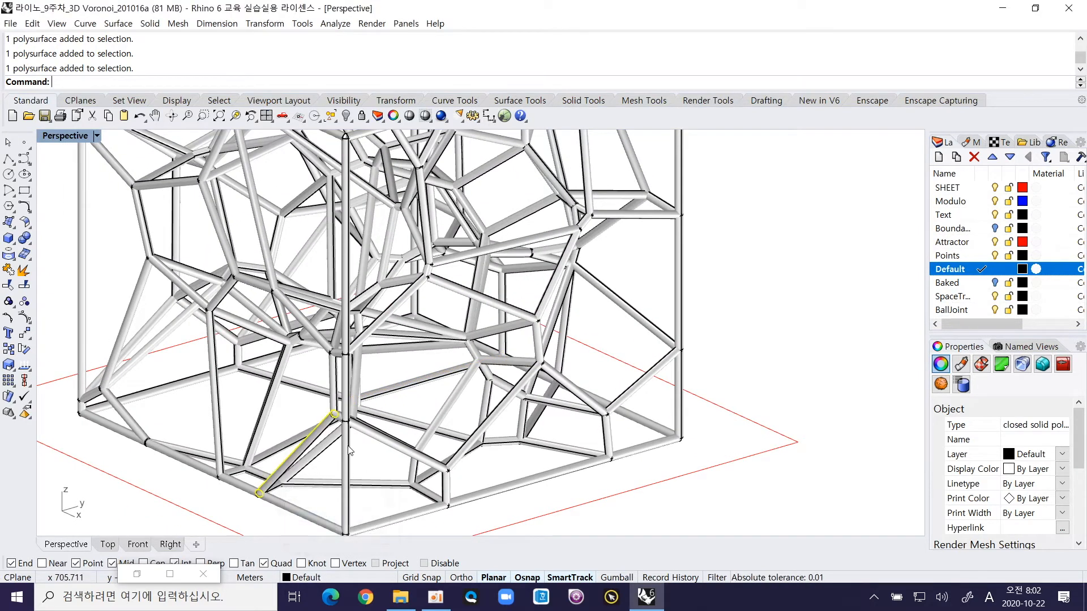
left_click(364, 504)
Step: Locate the duplicated vertical pipe near the truss's base with SelDup and delete one of its two overlapping copies
type("SElDup")
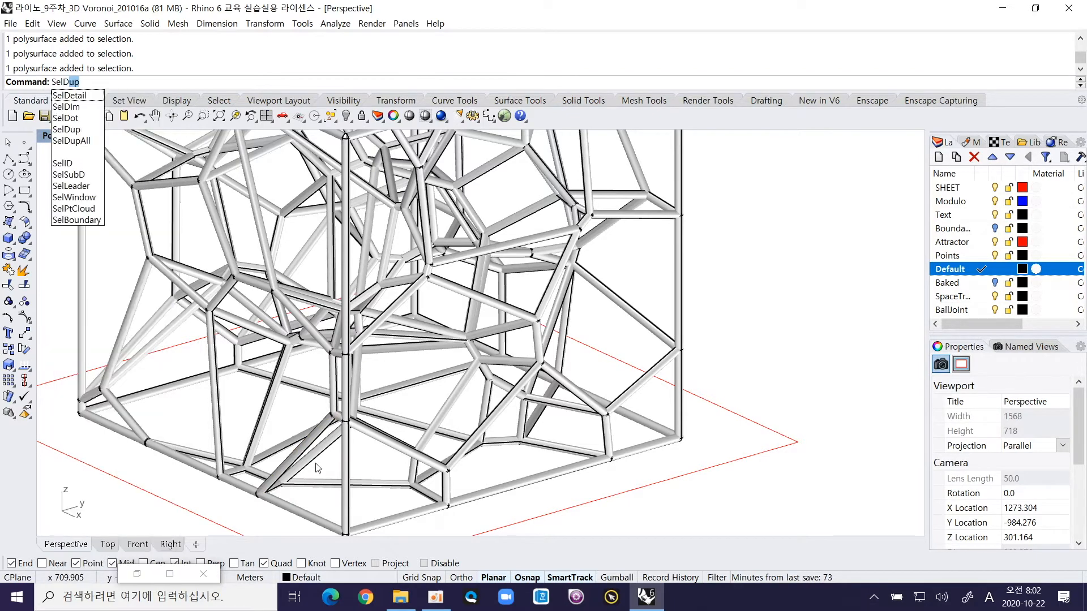
key("Return")
scroll(468, 295, "up", 2)
key("Return")
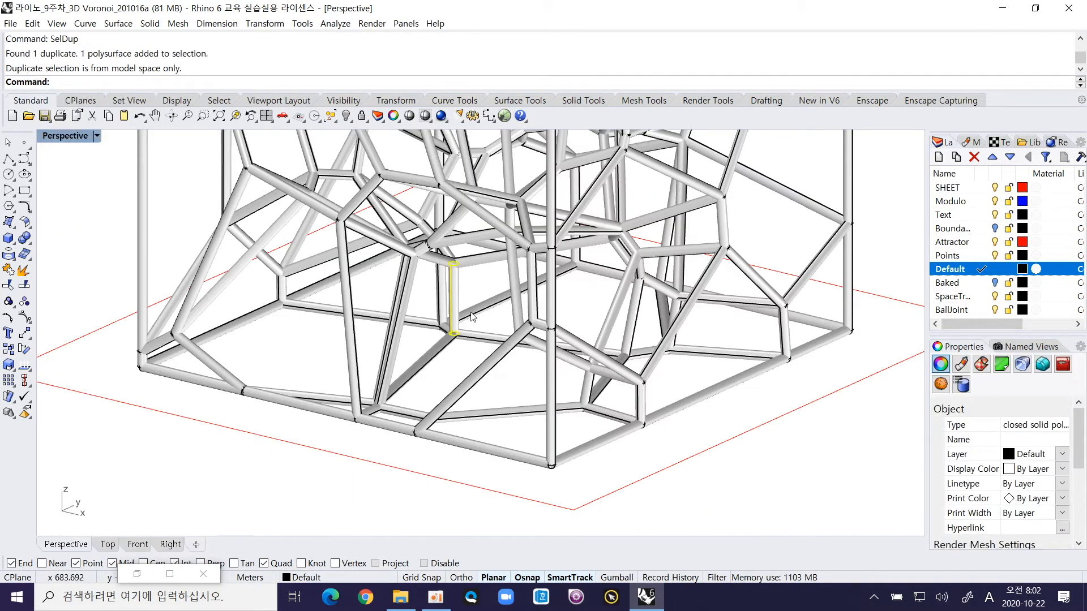
scroll(470, 309, "down", 5)
scroll(467, 305, "up", 5)
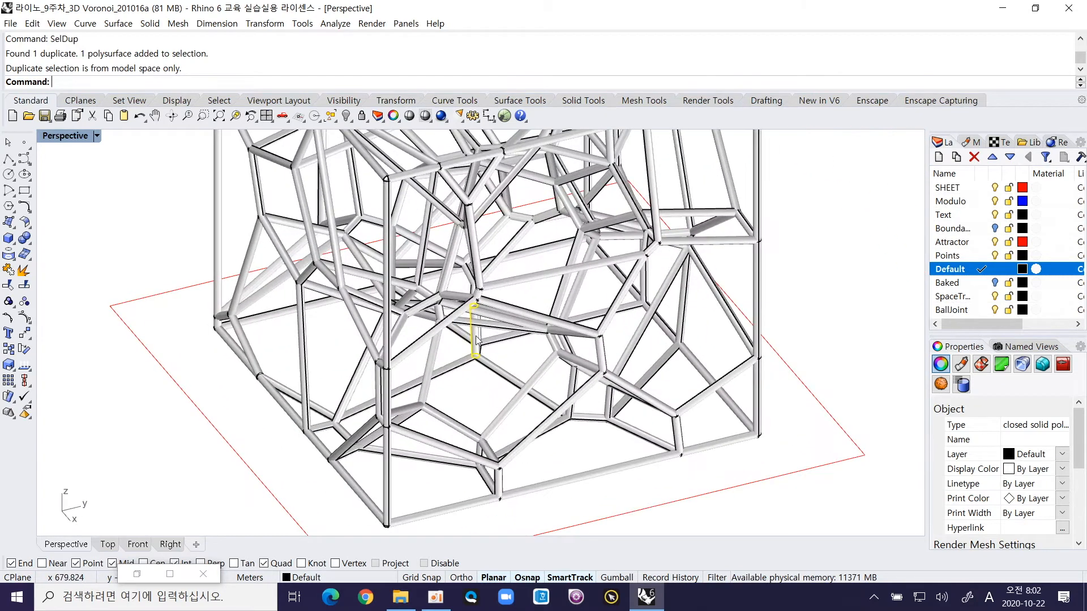
scroll(479, 338, "down", 2)
key("Escape")
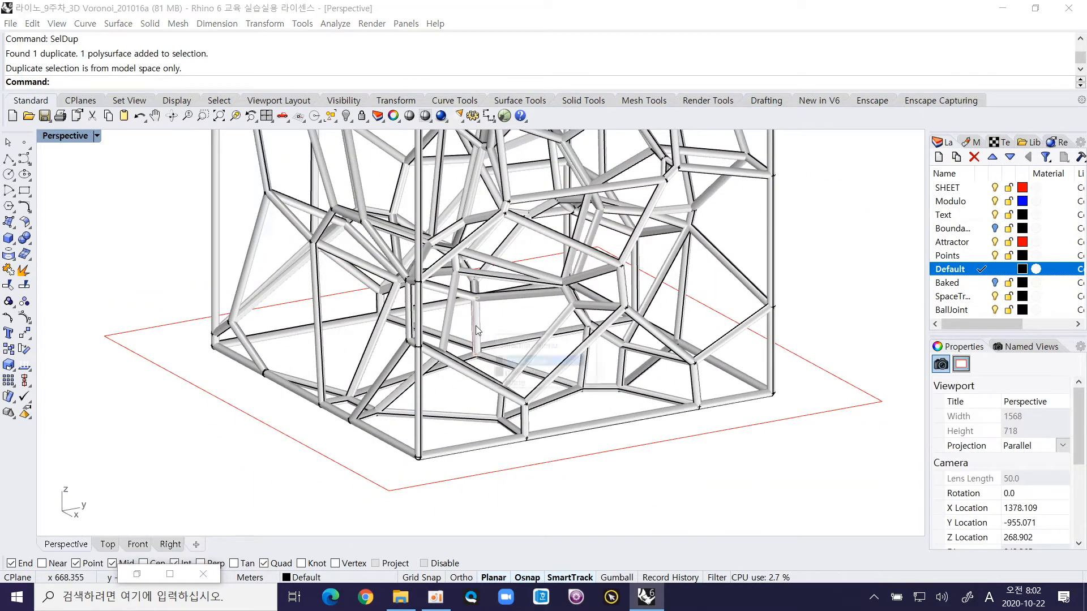
left_click(475, 325)
left_click(519, 362)
key("Delete")
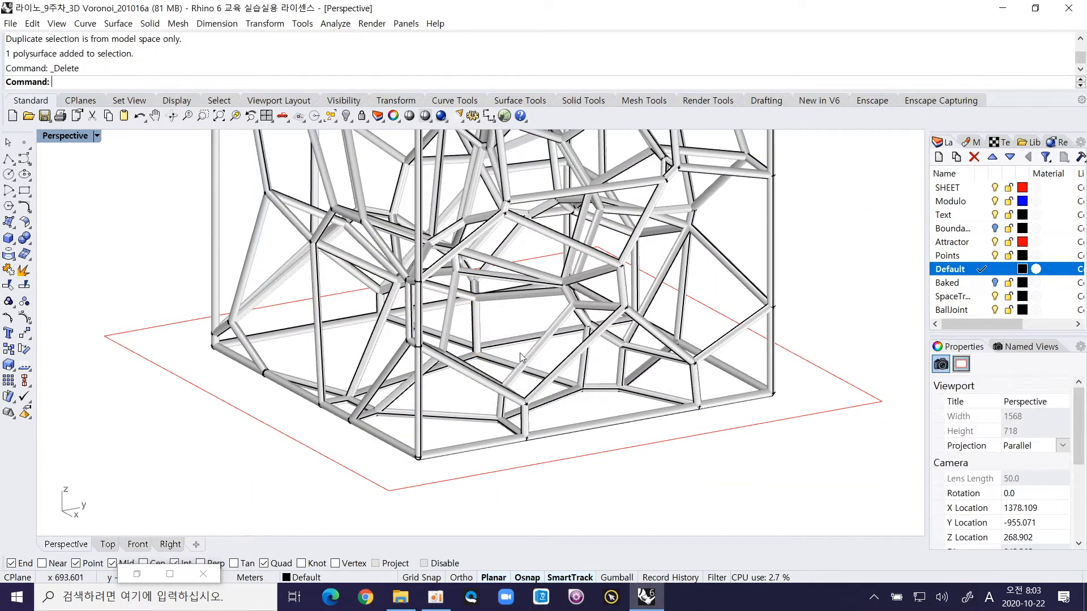
Step: Check the truss again for remaining duplicate pipes with SelDup
scroll(508, 340, "down", 4)
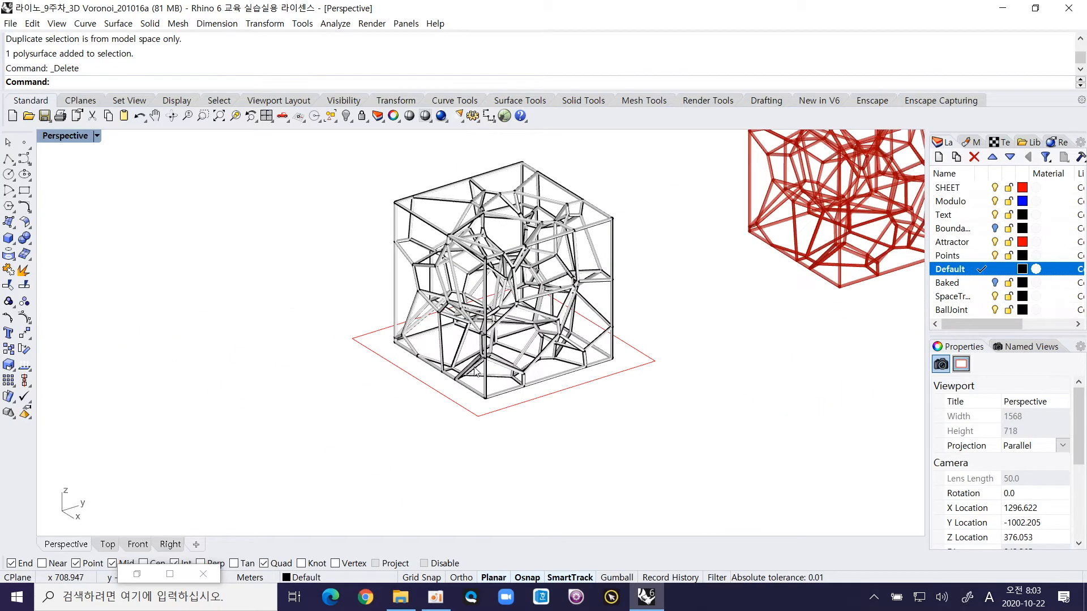
type("SELDUP")
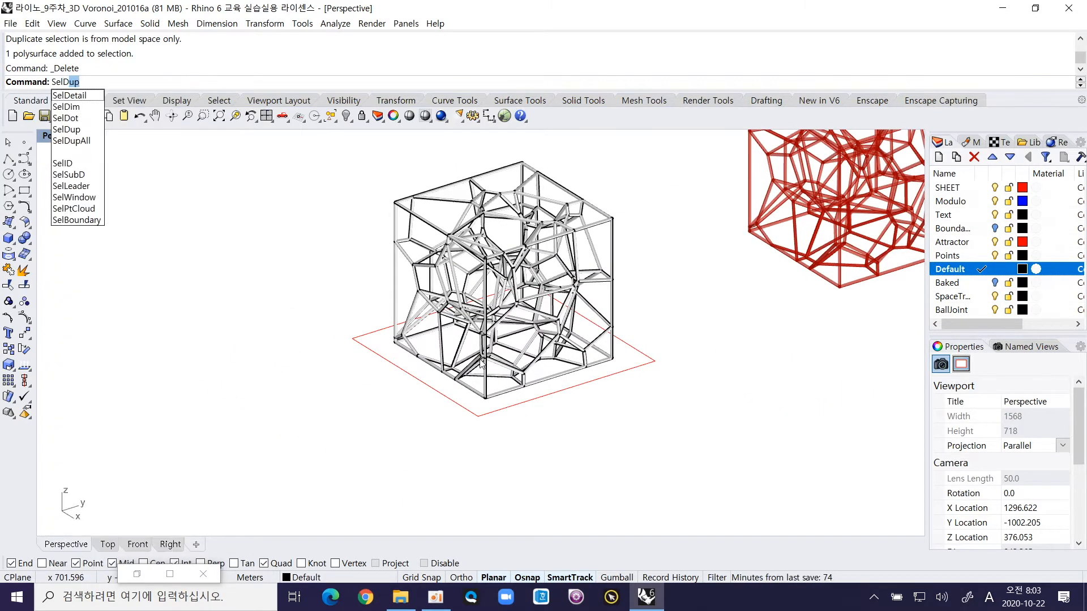
key("Return")
Step: Pick several pipes along the truss's base edges and zoom in on a short base member to examine its ends
scroll(493, 297, "up", 5)
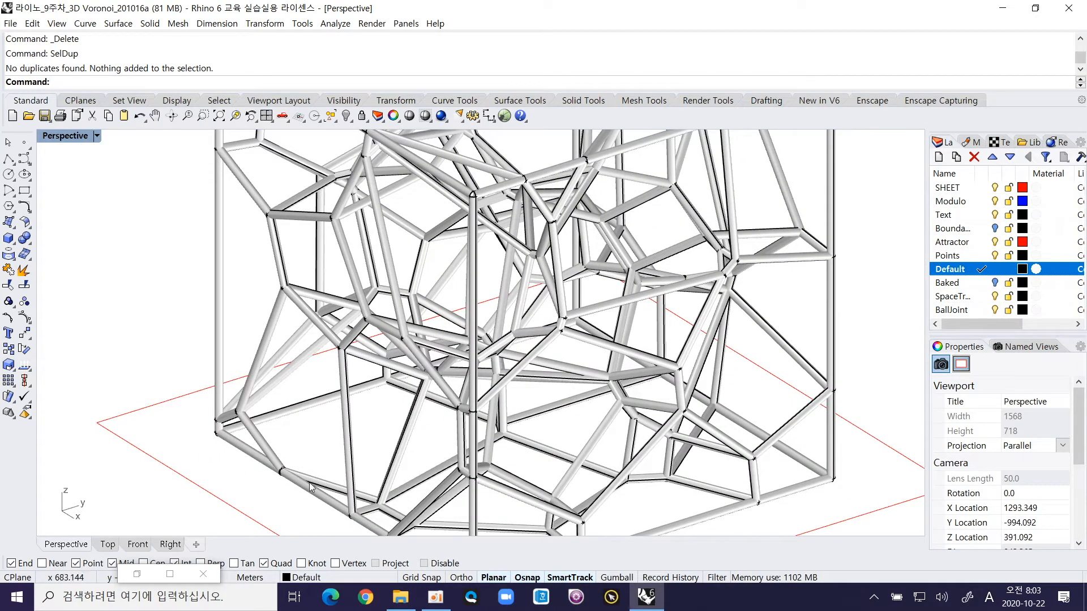
scroll(315, 477, "down", 3)
left_click(299, 423)
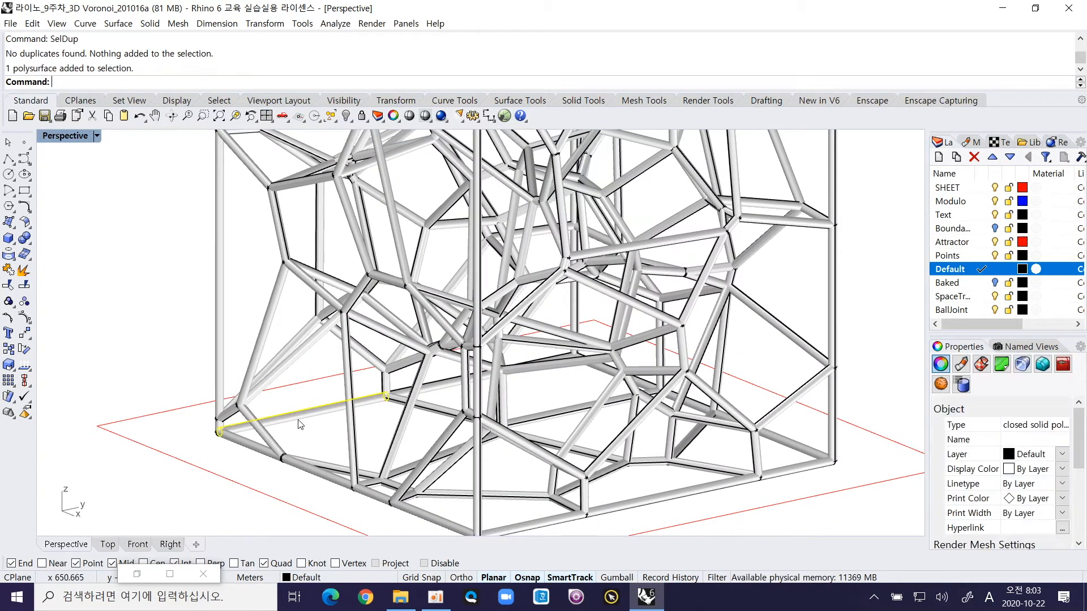
left_click(331, 480)
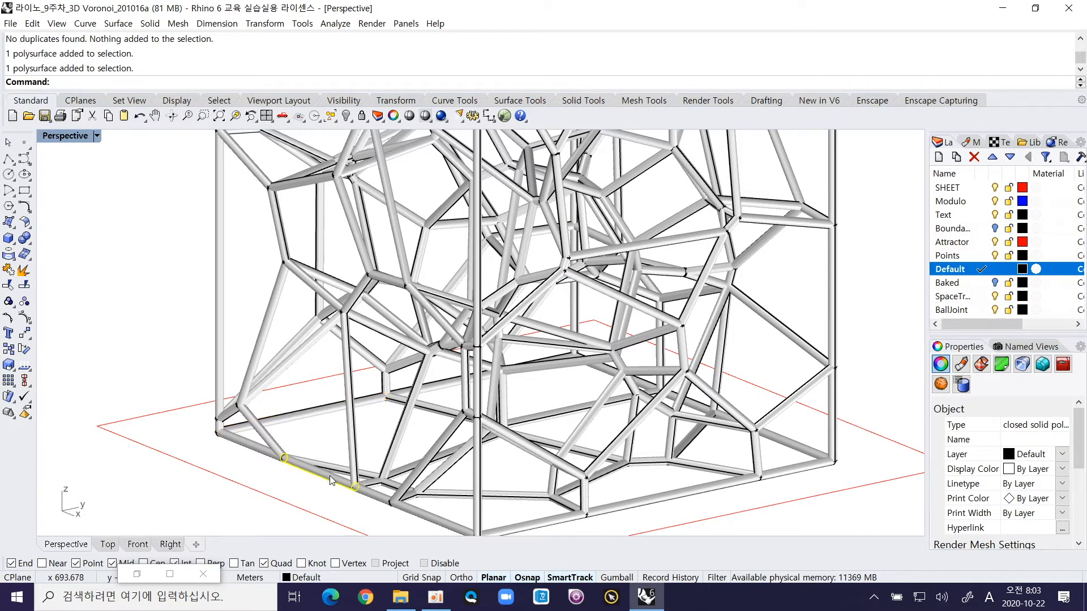
right_click_drag(331, 480, 314, 472)
left_click(359, 492)
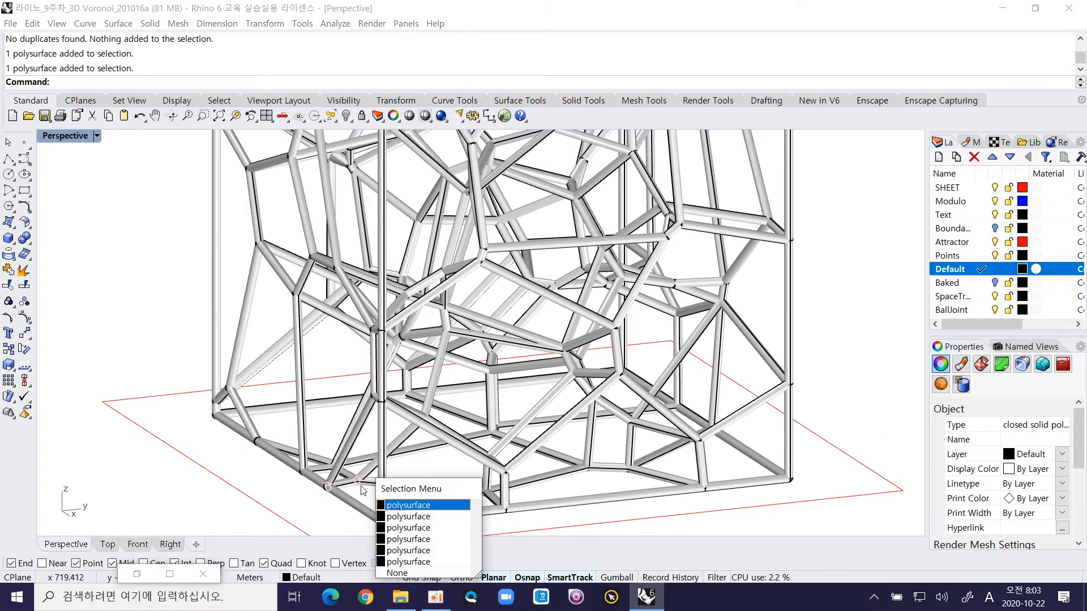
left_click(398, 505)
scroll(342, 462, "up", 5)
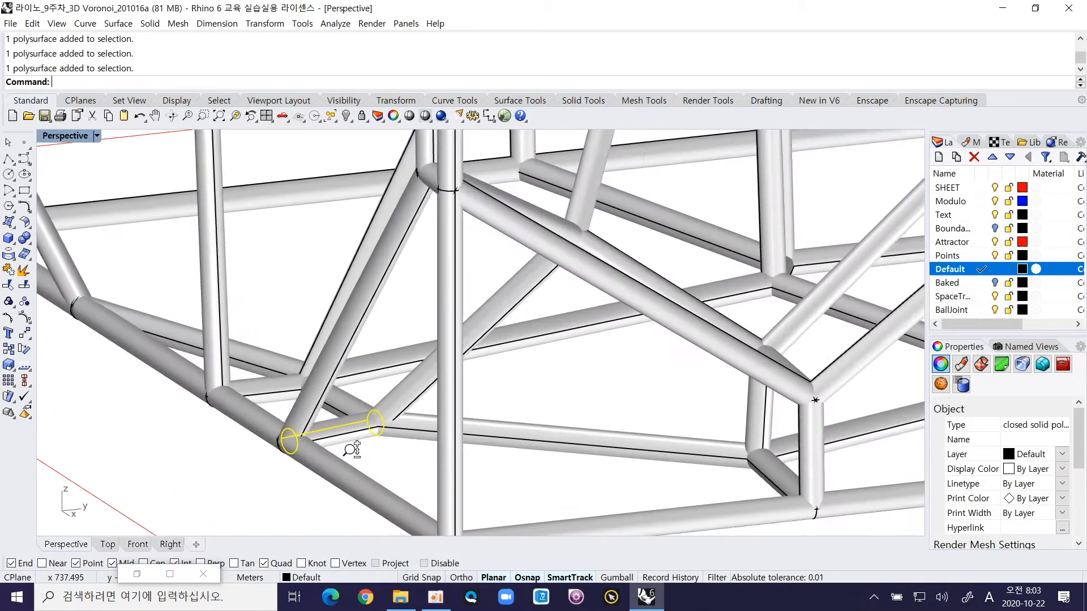
Step: Pick the short pipes meeting at the base joint one by one to examine them as separate members
left_click(342, 461)
left_click(365, 425)
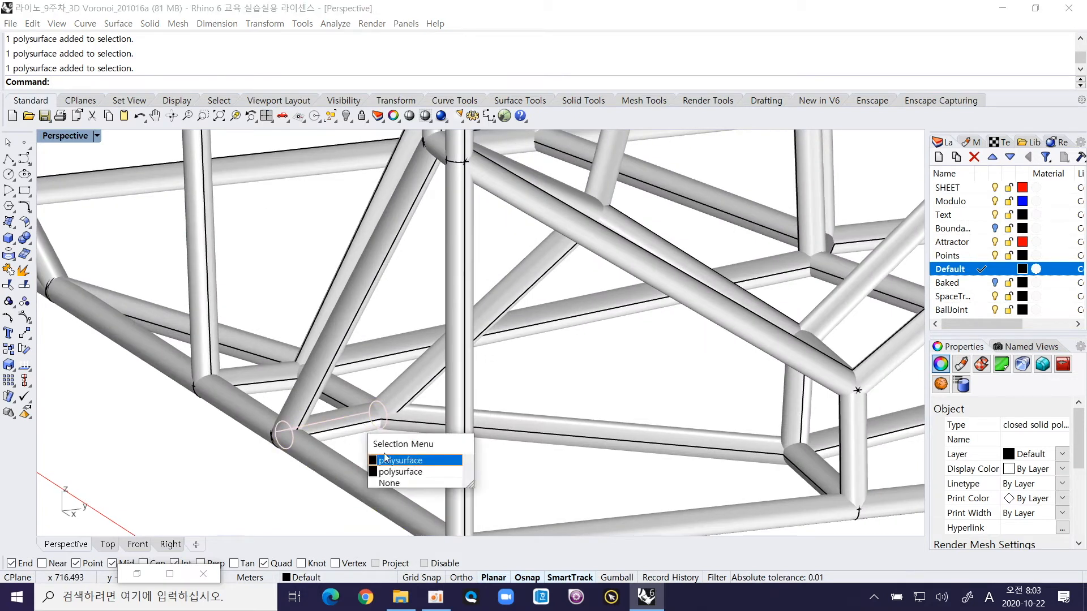
left_click(399, 473)
left_click(351, 428)
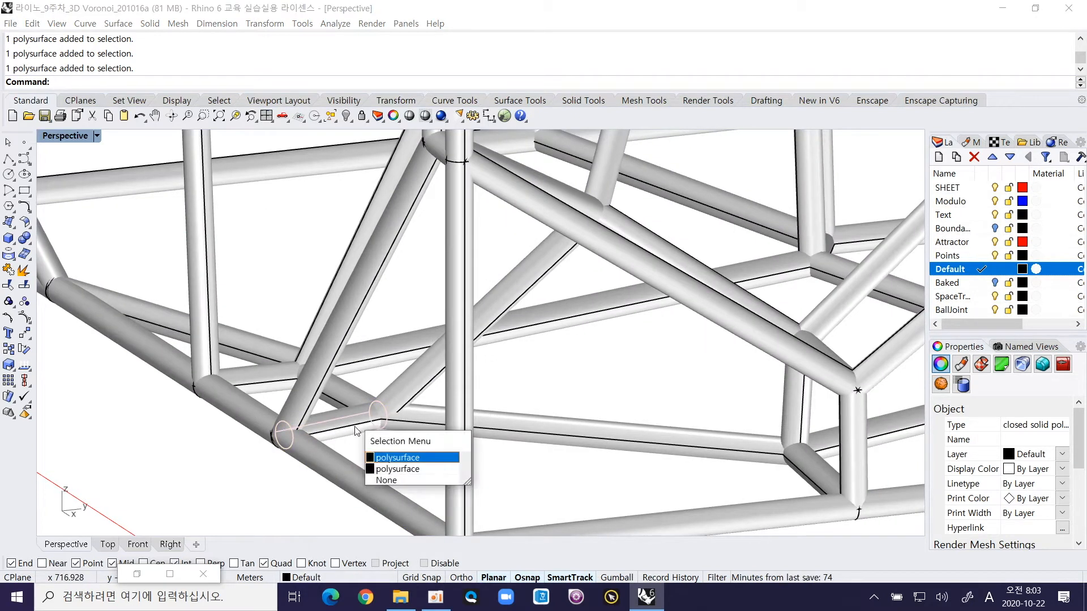
left_click(380, 457)
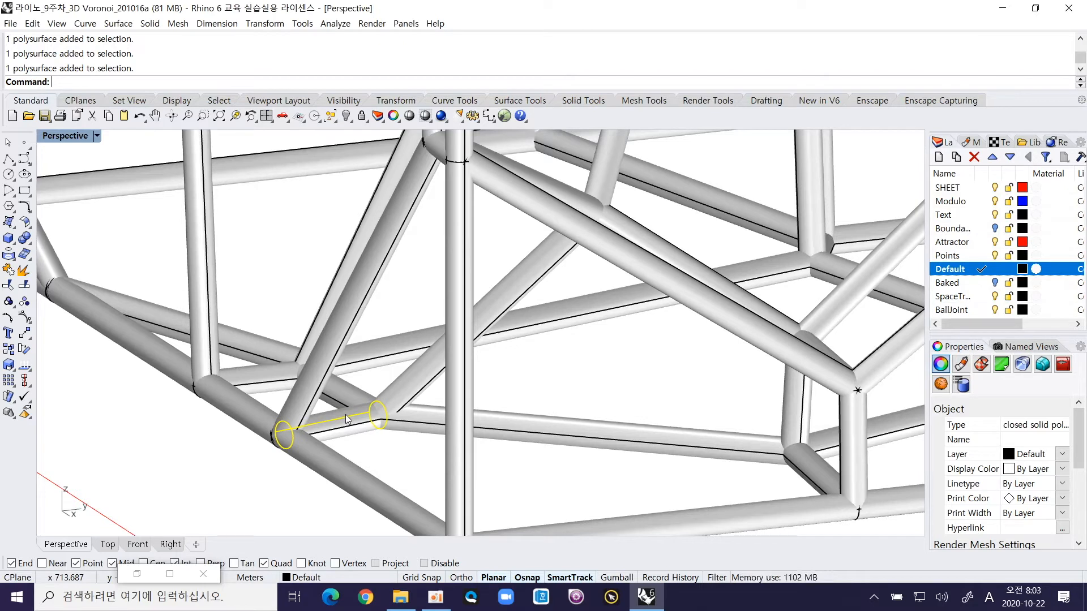
left_click(351, 395)
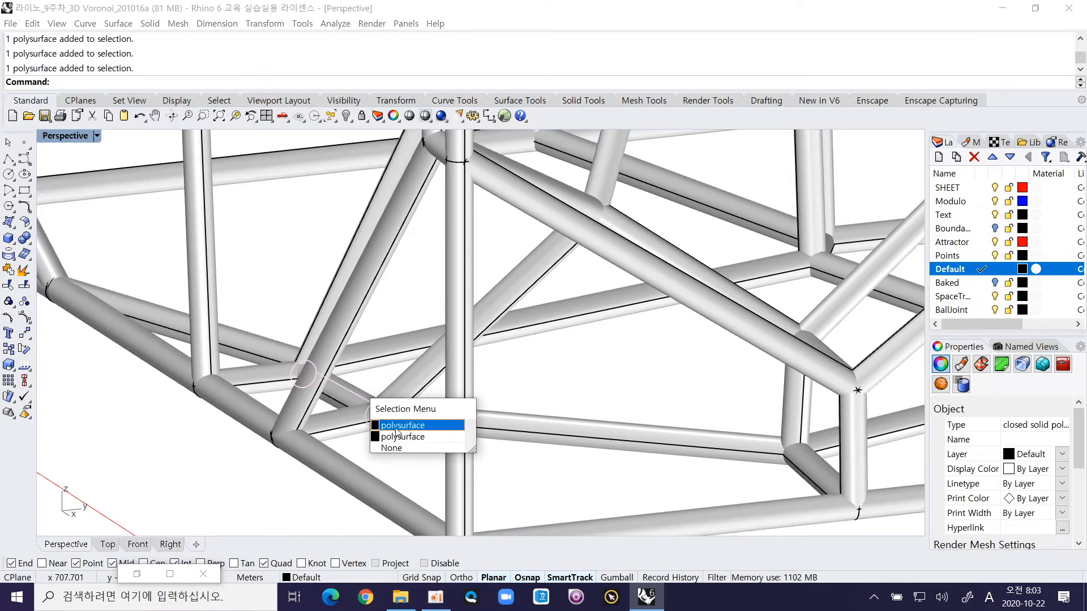
left_click(395, 427)
left_click(388, 447)
left_click(351, 412)
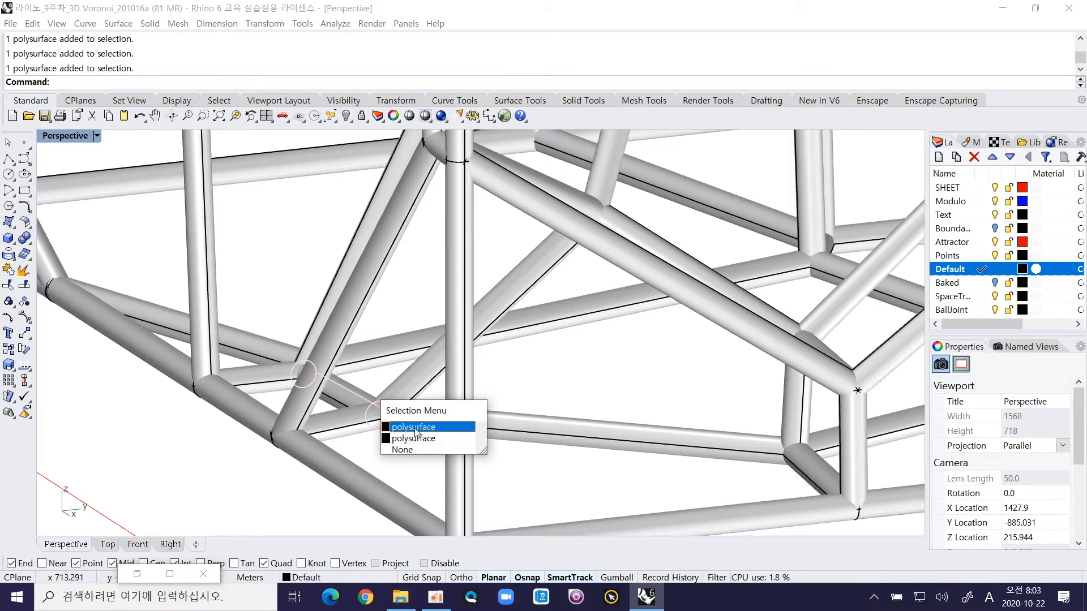
left_click(416, 430)
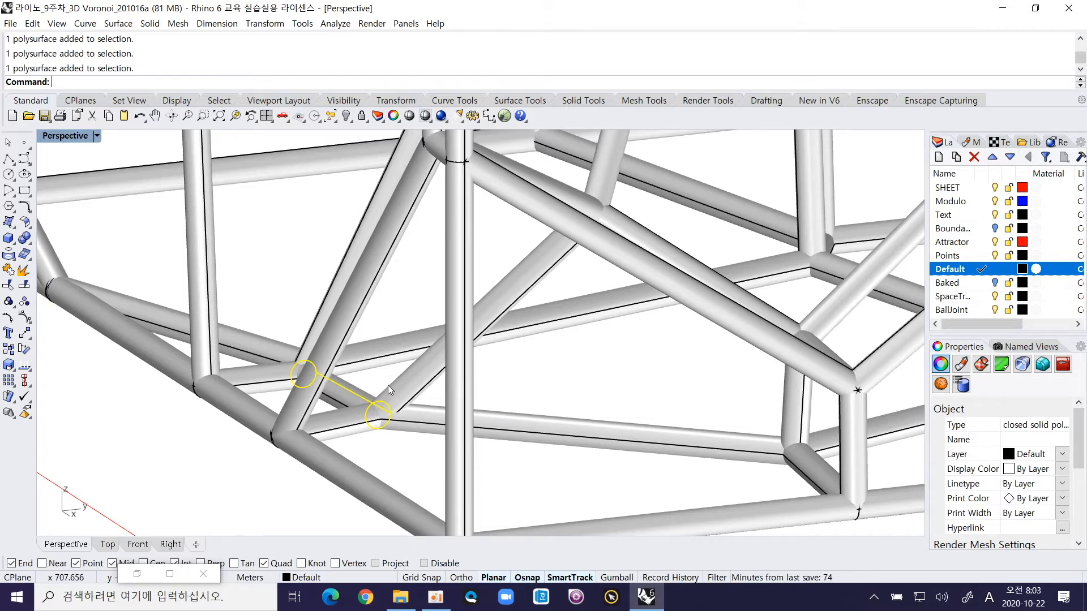
Step: Window-select the pipes of the truss's top face to examine them, then deselect them and view the whole frame
scroll(388, 390, "down", 4)
right_click_drag(390, 408, 381, 395)
scroll(390, 403, "down", 6)
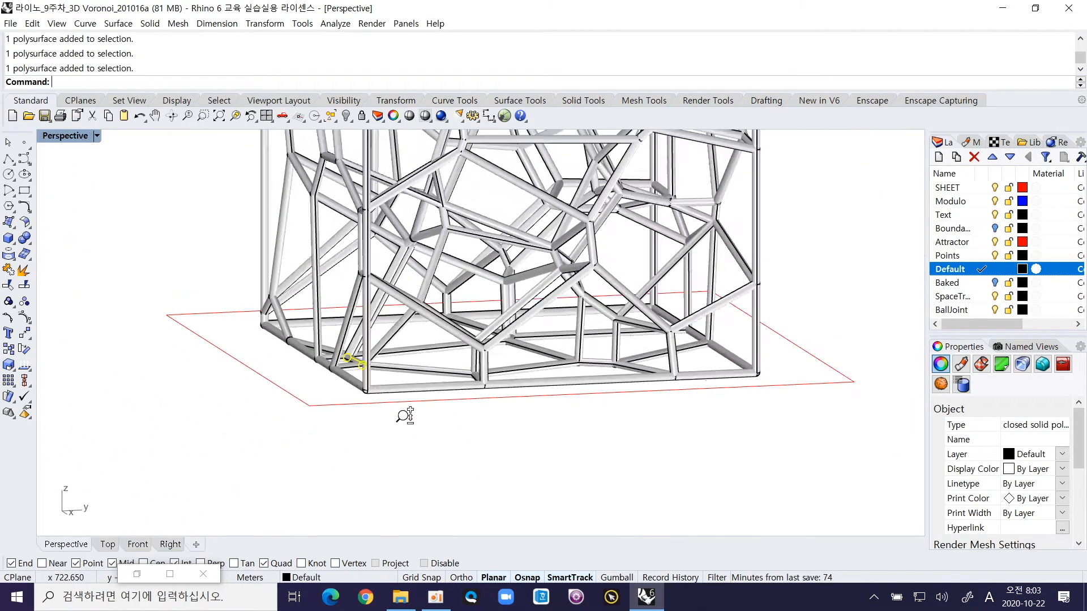
right_click_drag(541, 239, 383, 444, "shift")
right_click_drag(501, 322, 368, 252)
left_click_drag(235, 185, 590, 244)
right_click_drag(591, 244, 538, 223)
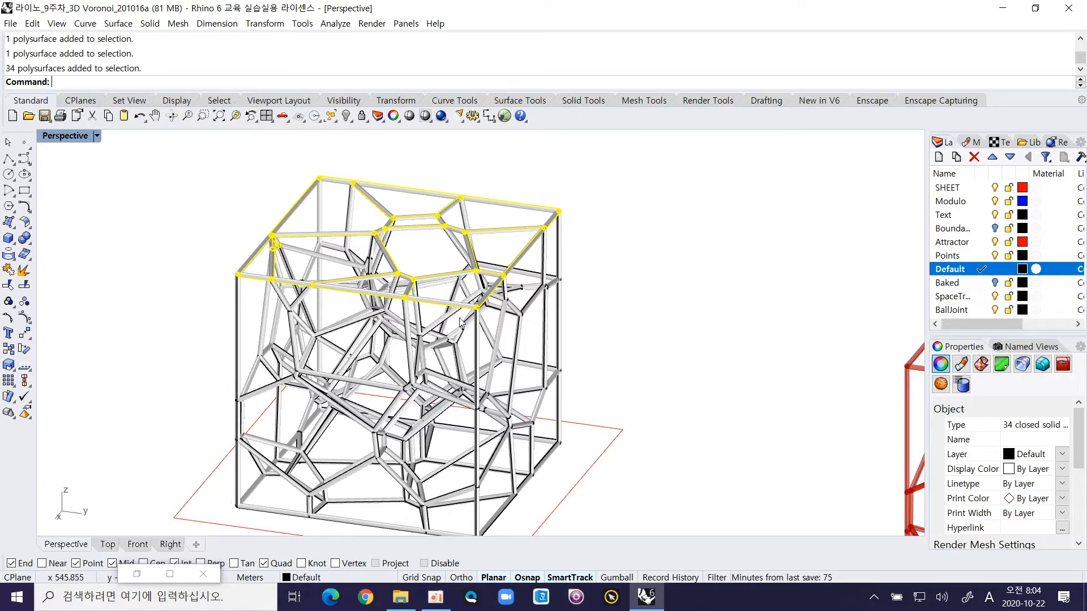
left_click(637, 285)
right_click_drag(395, 328, 492, 349)
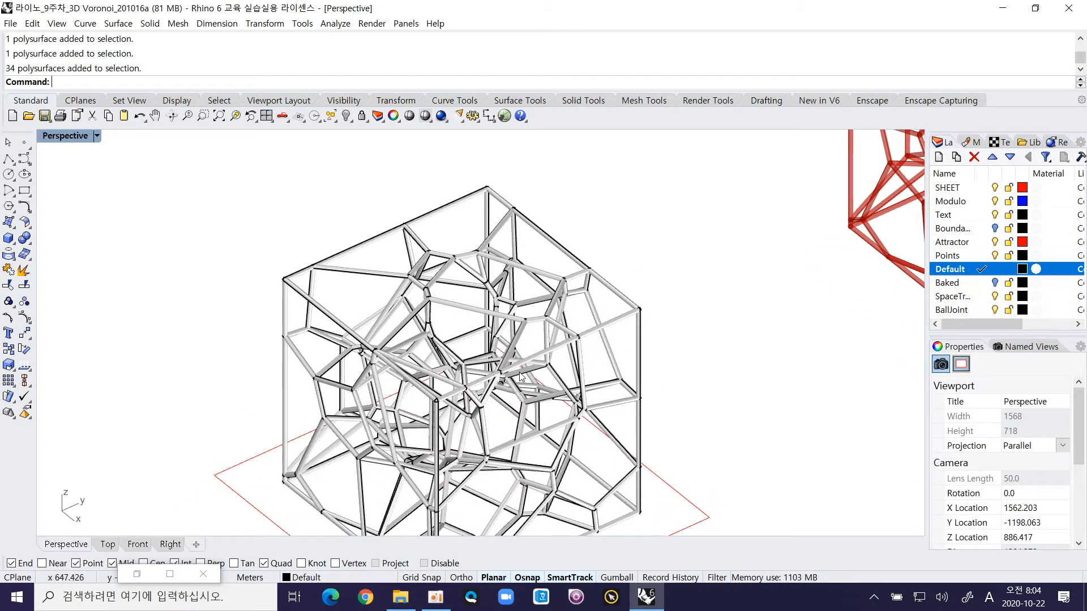
Step: Isolate one inner pipe of the truss by hiding all other objects, and zoom to that pipe
scroll(522, 377, "up", 5)
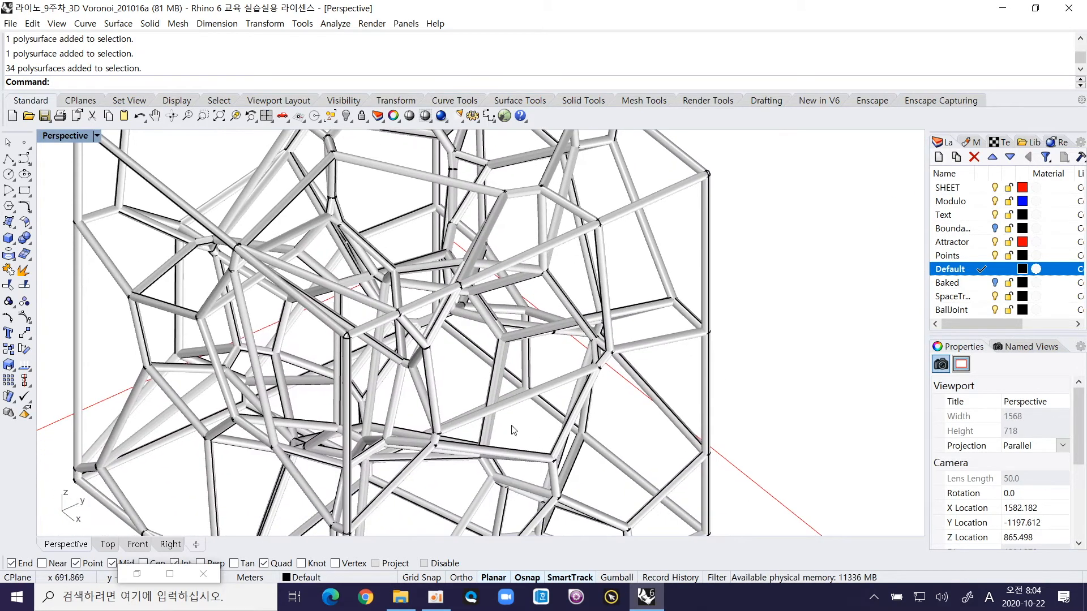
scroll(514, 430, "up", 4)
left_click(481, 315)
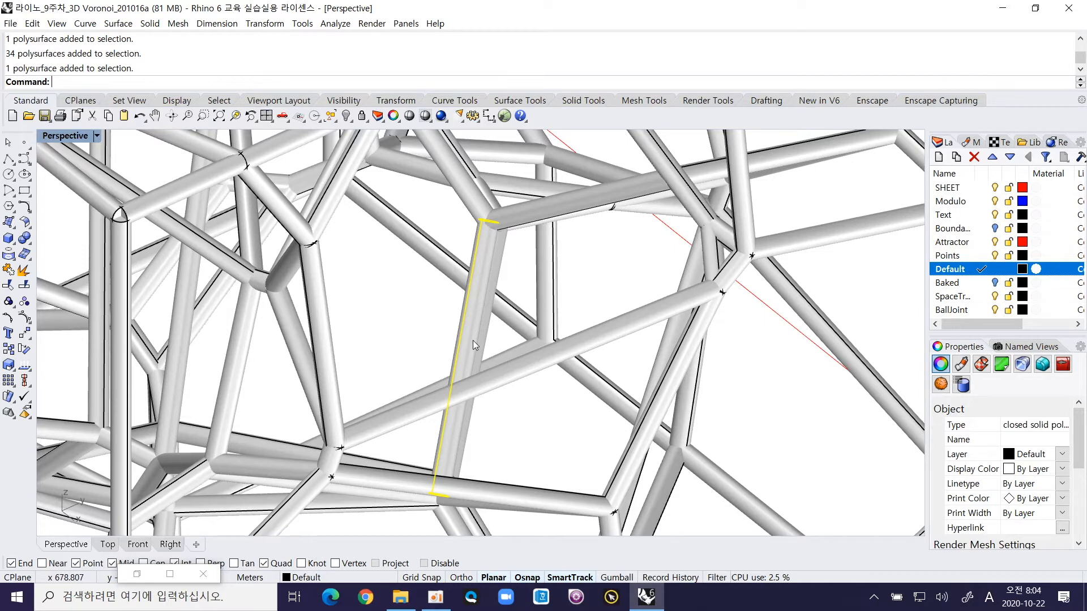
key("Return")
right_click_drag(473, 341, 444, 324)
left_click(470, 356)
type("ZS")
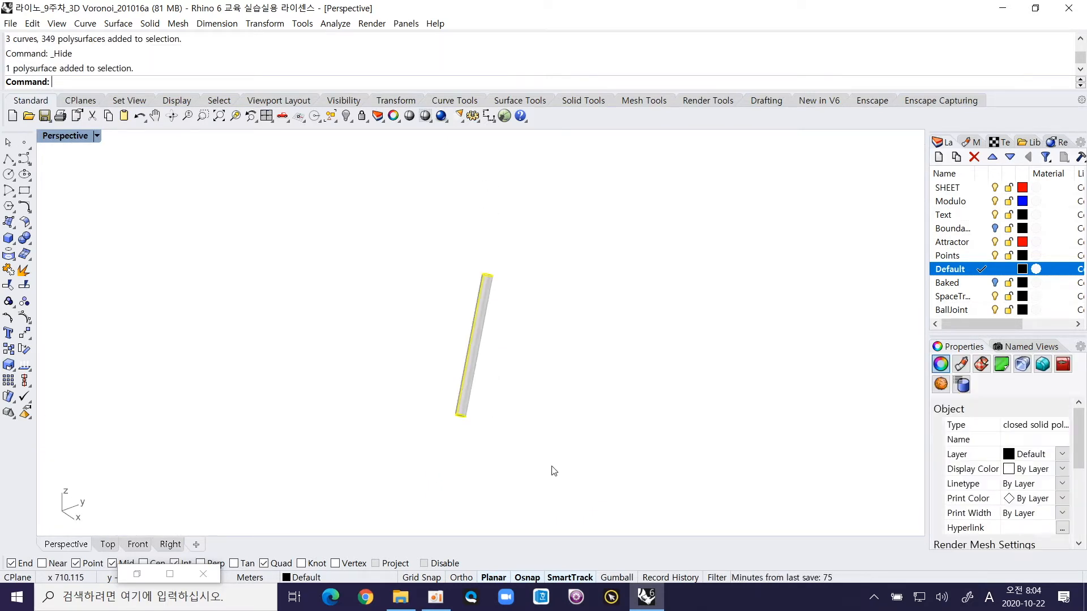
key("Return")
Step: Examine the isolated pipe from several angles, checking its object type and both flat end caps
right_click_drag(526, 412, 449, 429)
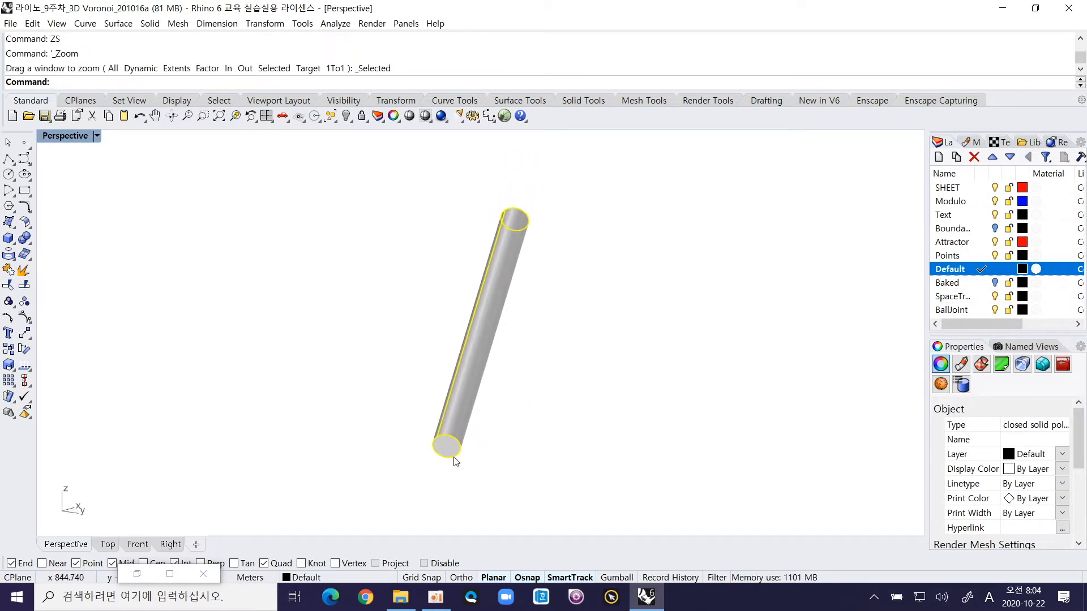
right_click_drag(507, 395, 599, 213)
left_click(621, 283)
left_click(578, 262)
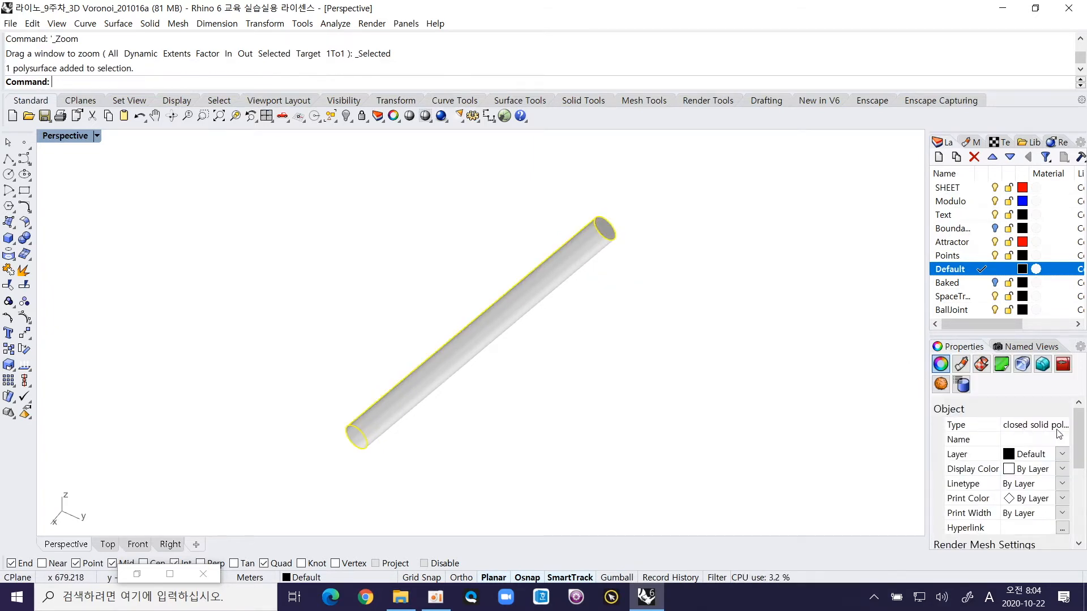
left_click(566, 349)
right_click_drag(446, 429, 478, 368)
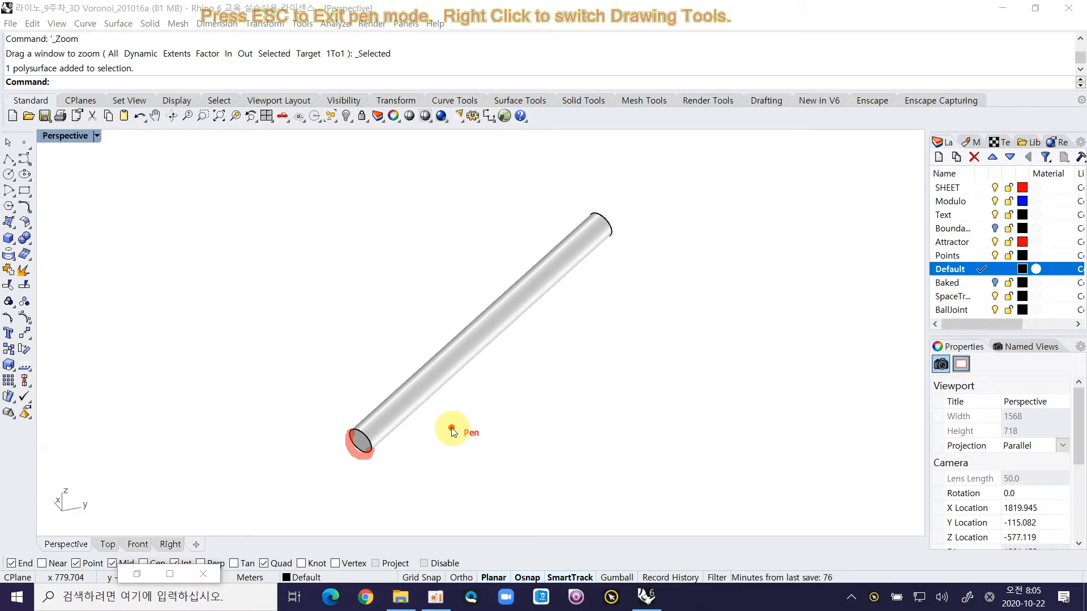
key("Escape")
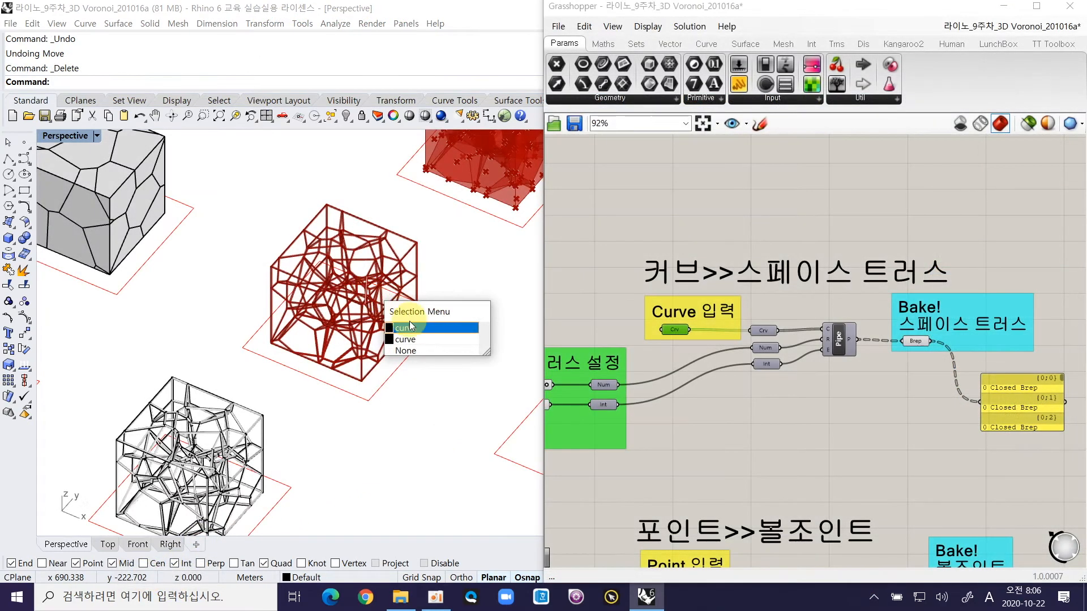
Step: Pick one curve inside the red truss preview and examine the piped frame up close
left_click(413, 328)
scroll(376, 339, "up", 5)
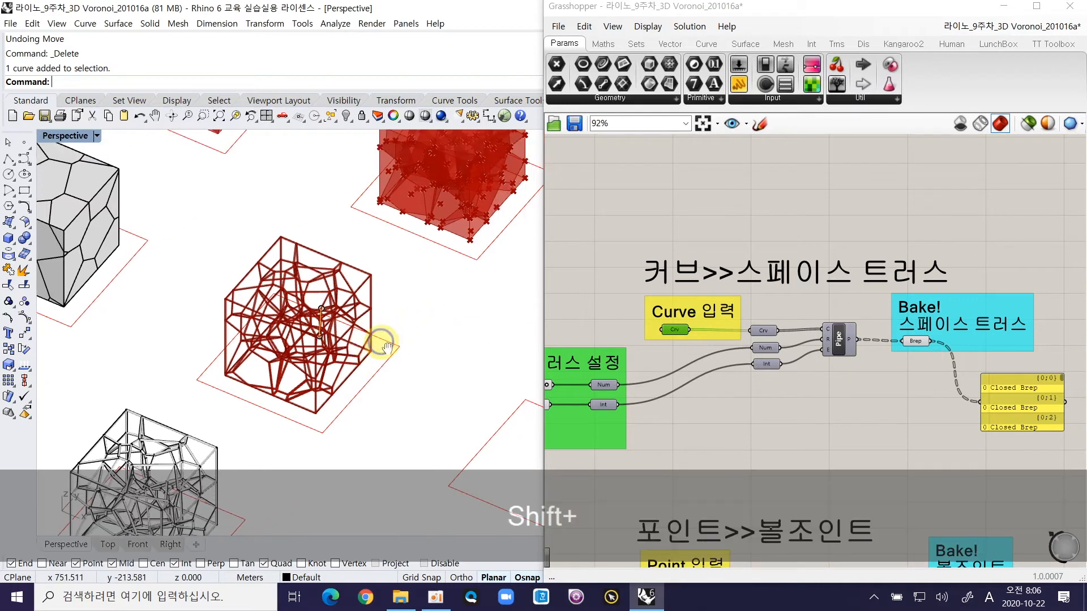
right_click_drag(338, 326, 395, 291)
left_click(454, 249)
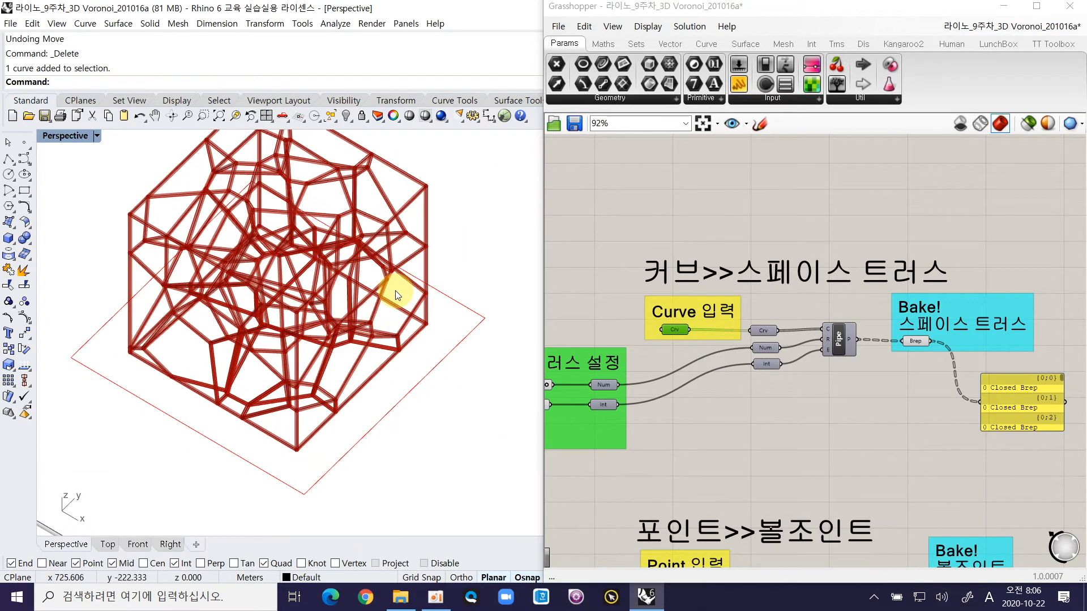
Step: Examine the pipe radius and cap settings in Grasshopper, the Pipe component's Caps input, and the resulting truss preview
right_click_drag(851, 326, 908, 282)
right_click_drag(650, 331, 705, 280)
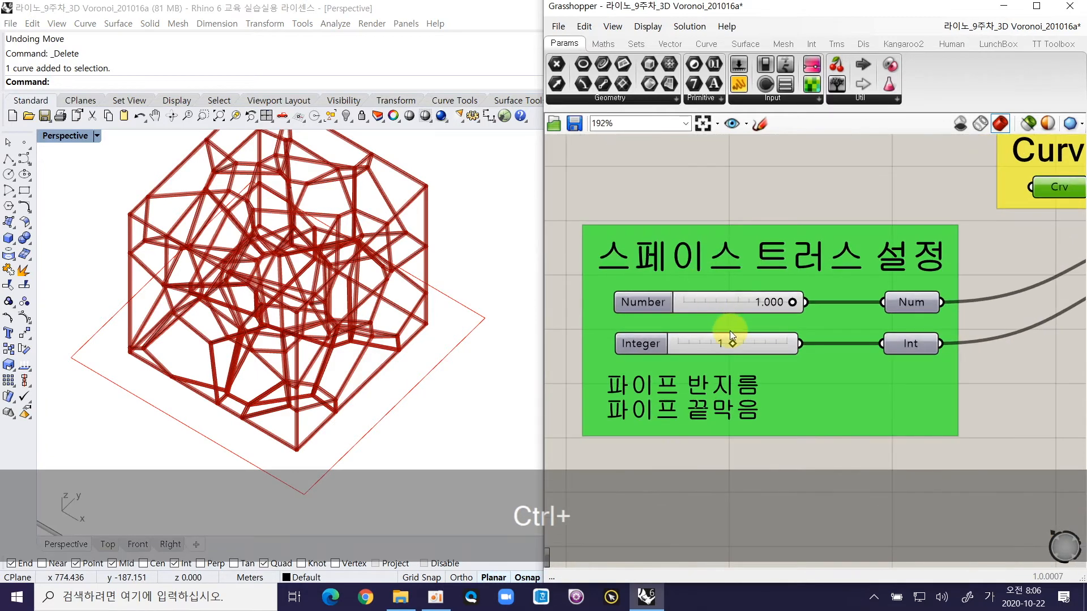
right_click_drag(748, 314, 983, 276)
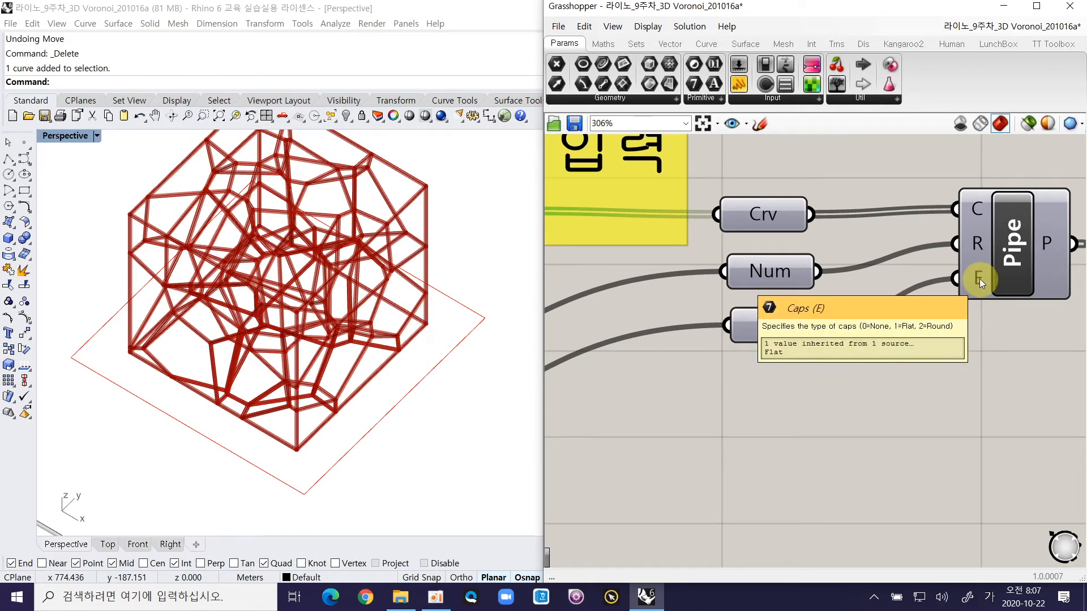
left_click(1012, 250)
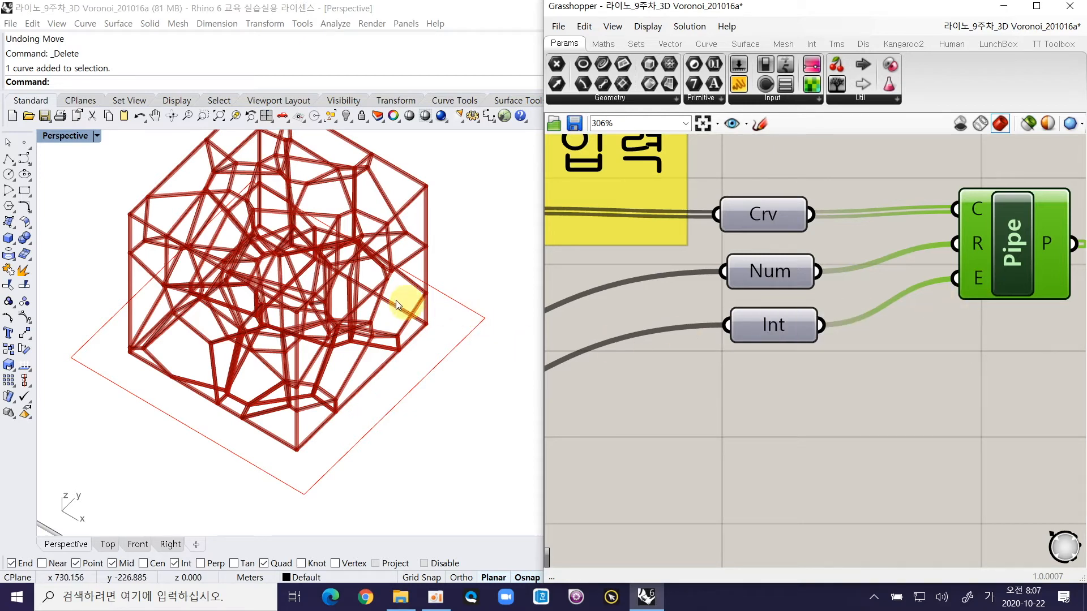
right_click_drag(374, 293, 403, 349, "shift")
right_click_drag(334, 365, 351, 346, "ctrl")
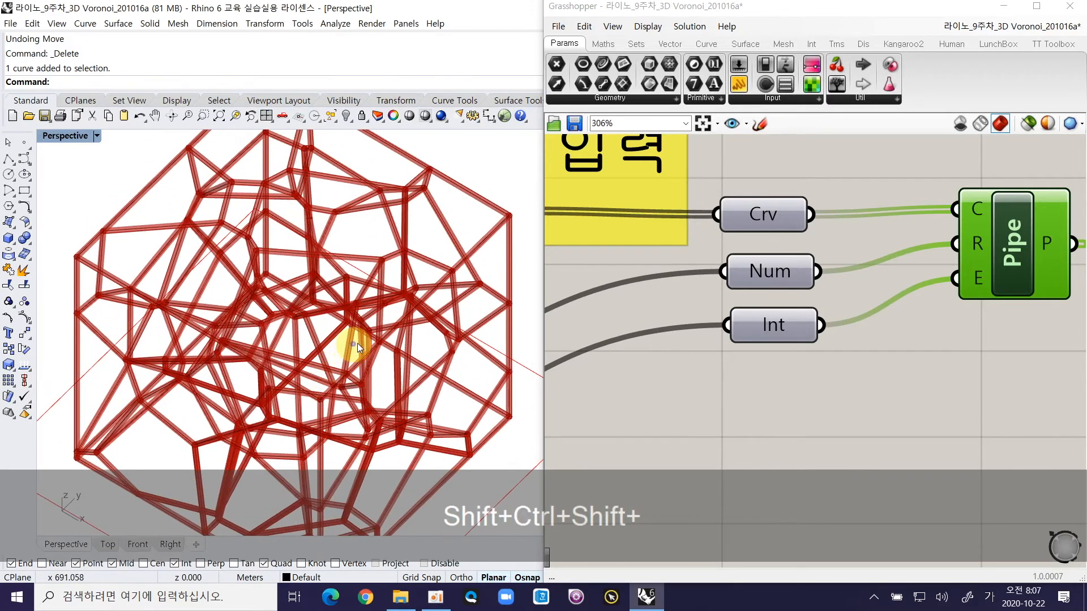
right_click_drag(683, 366, 875, 285)
right_click_drag(638, 319, 884, 269)
right_click_drag(766, 309, 861, 291)
right_click_drag(697, 310, 905, 286)
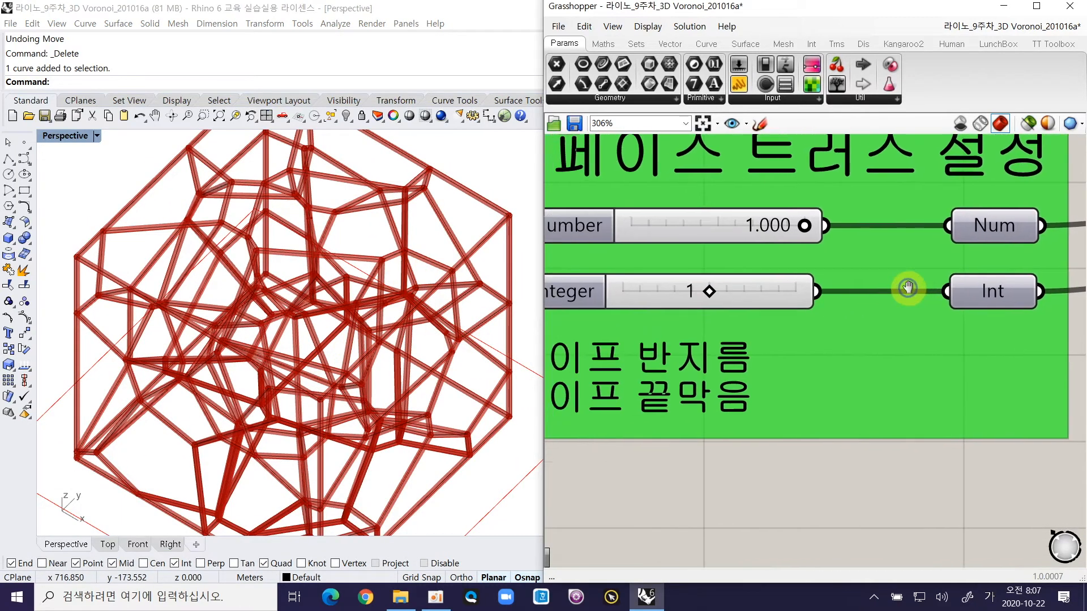
right_click_drag(327, 317, 364, 376, "ctrl")
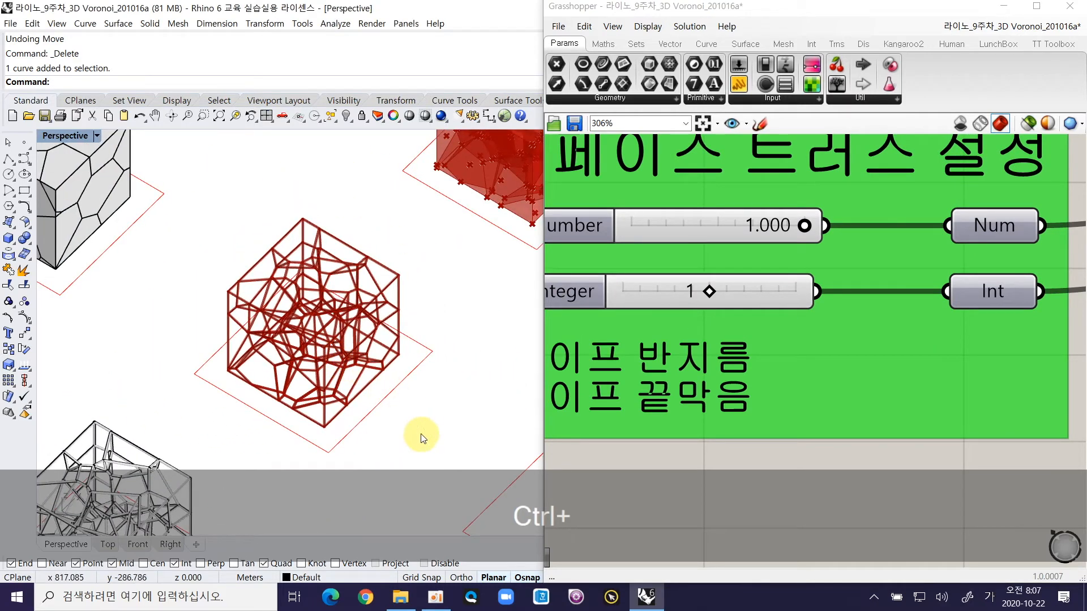
Step: Draw a straight line about 55 m long beside the truss's base outline, parallel to its nearest edge
type("L")
key("Return")
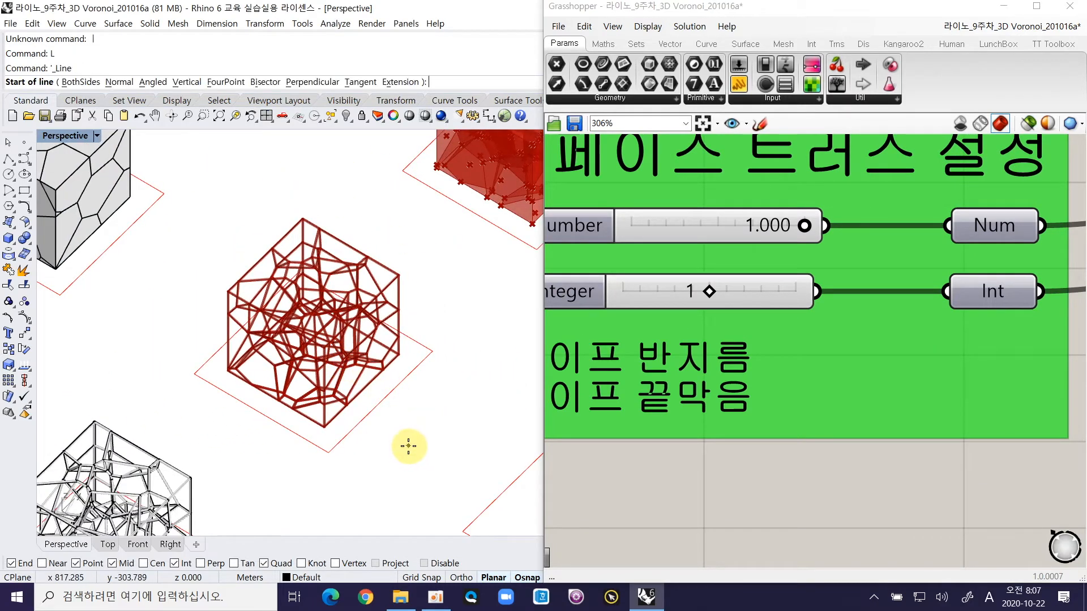
left_click(381, 438)
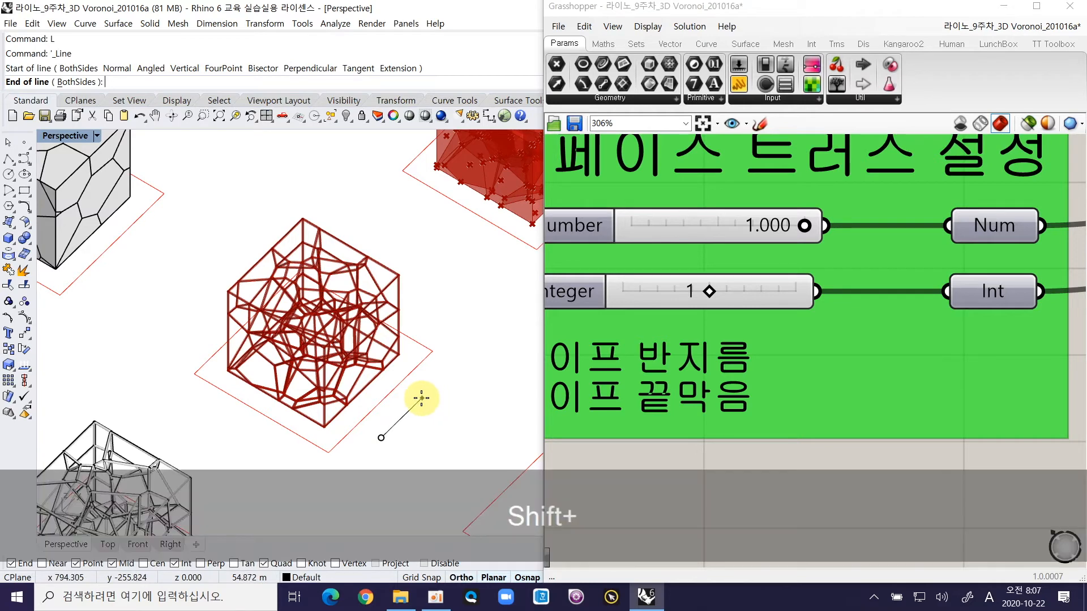
left_click(425, 397, "shift")
Step: Assign the new line to the space truss Crv parameter as its single input curve
right_click_drag(427, 395, 423, 363, "ctrl+shift")
left_click(423, 362)
right_click_drag(752, 305, 620, 285, "ctrl")
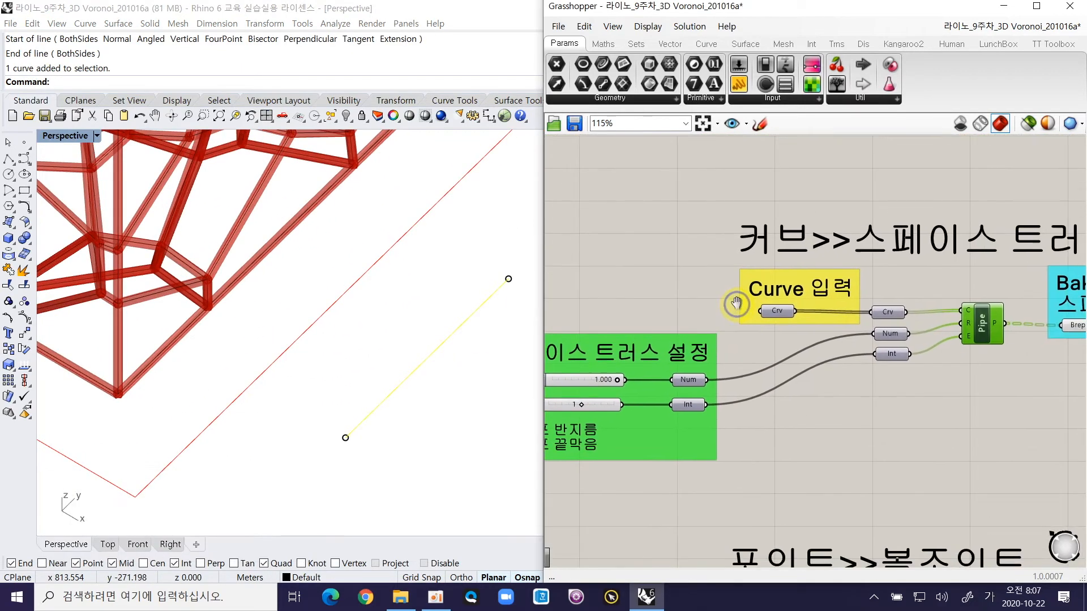
right_click(771, 310)
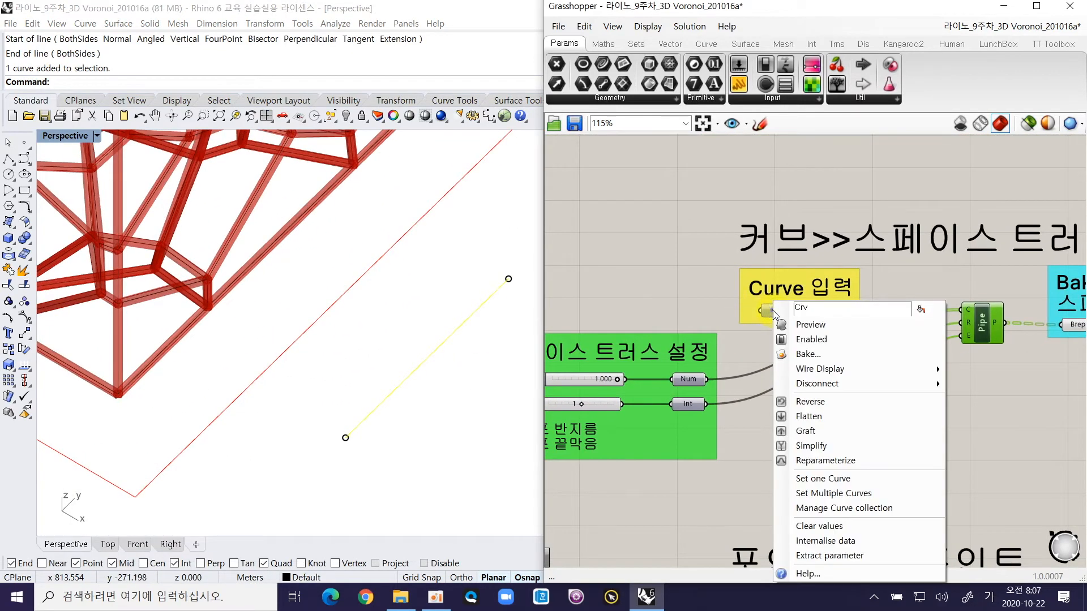
left_click(824, 481)
left_click(426, 439)
Step: Try the pipe caps Integer slider at 0 and examine the open end of the previewed pipe
right_click_drag(356, 447, 327, 388, "ctrl")
right_click_drag(729, 355, 776, 321)
right_click_drag(670, 347, 743, 319)
mouse_move(691, 356)
right_mouse_down("ctrl")
mouse_move(694, 315)
mouse_move(715, 314)
right_mouse_up("ctrl")
left_click(732, 330)
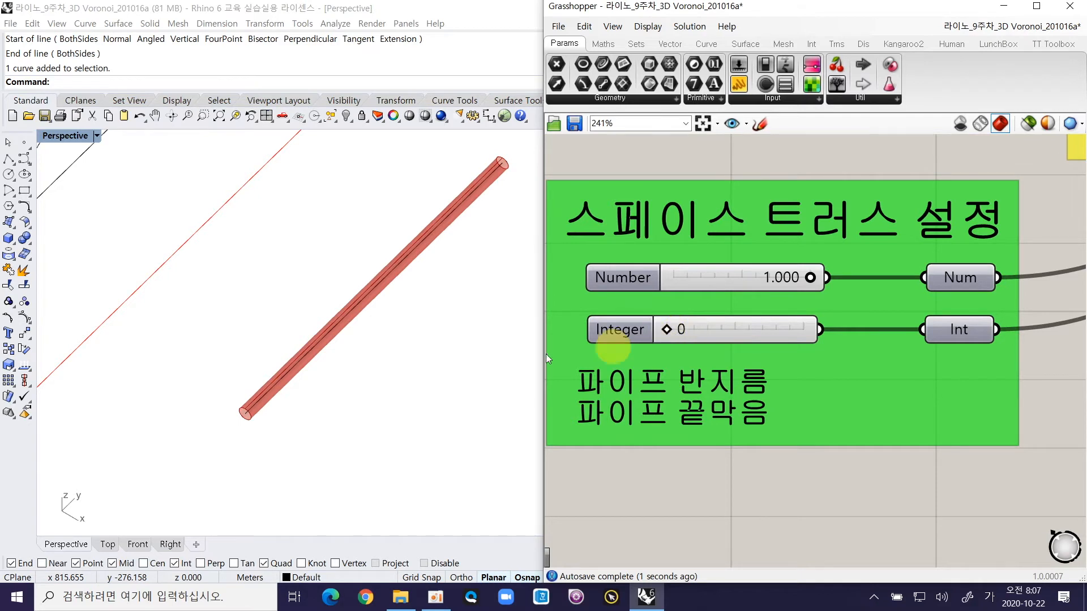
right_click_drag(247, 420, 272, 338, "ctrl")
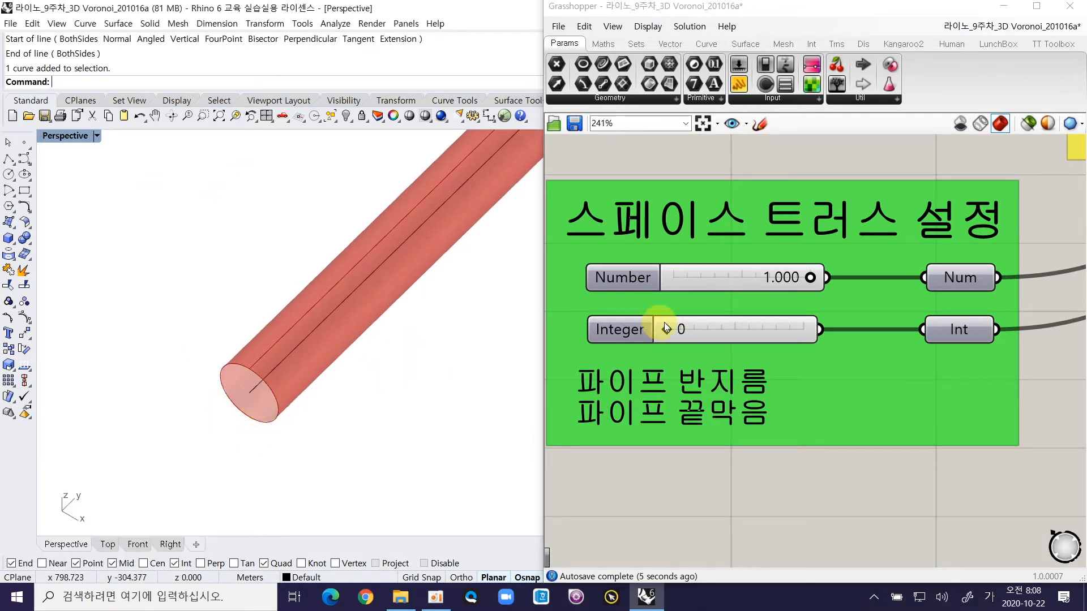
Step: Try the caps Integer slider at 1, at 2 and back at 1, comparing the flat and round pipe ends
left_click_drag(663, 332, 735, 329)
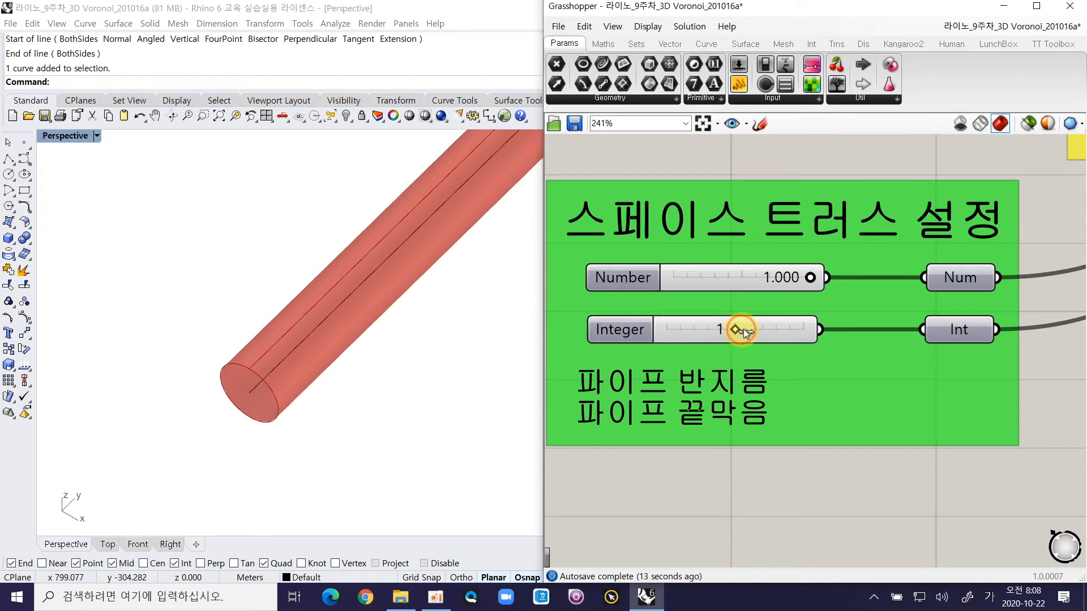
left_click_drag(742, 329, 792, 331)
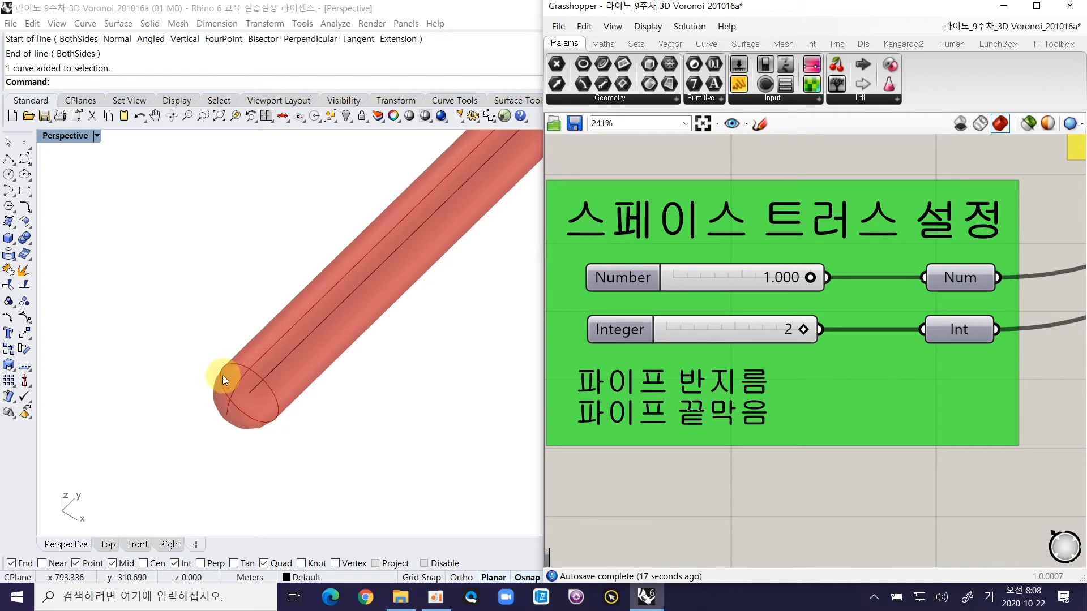
right_click_drag(263, 441, 415, 160, "ctrl")
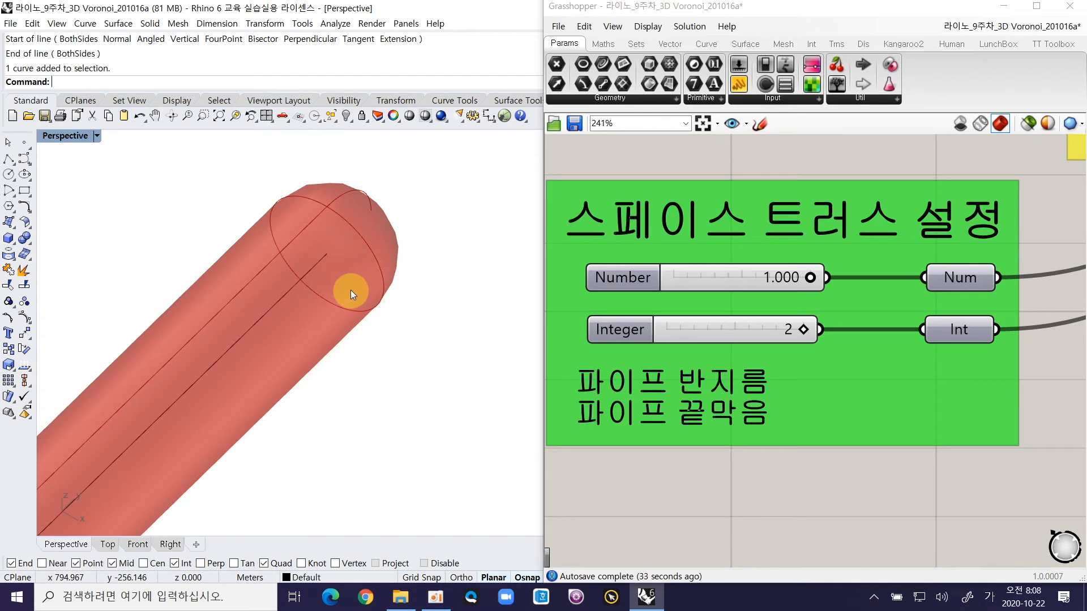
right_click_drag(397, 296, 395, 432, "ctrl")
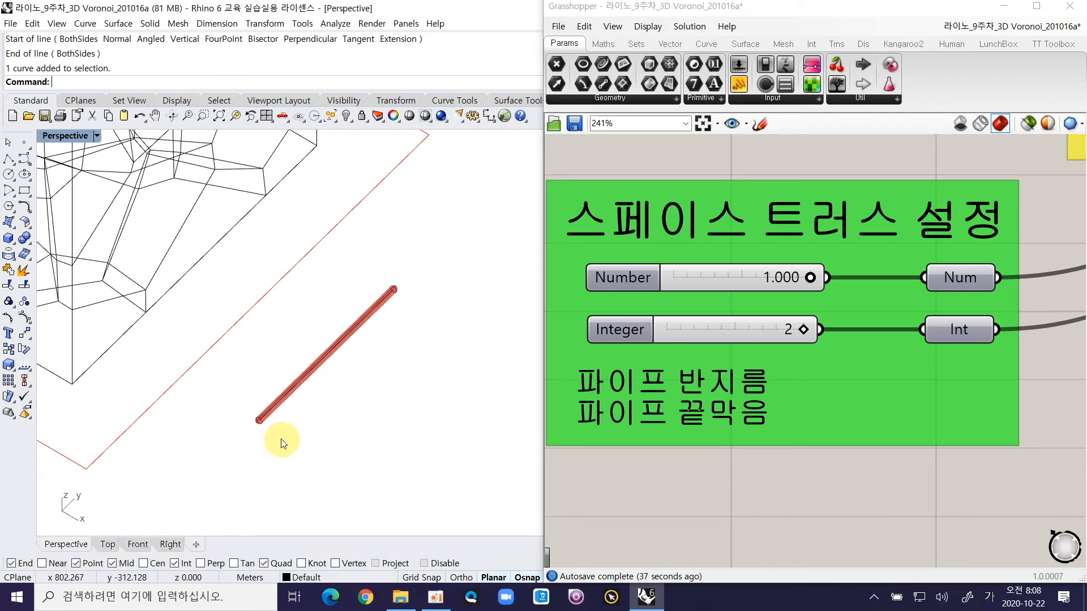
left_click(800, 329)
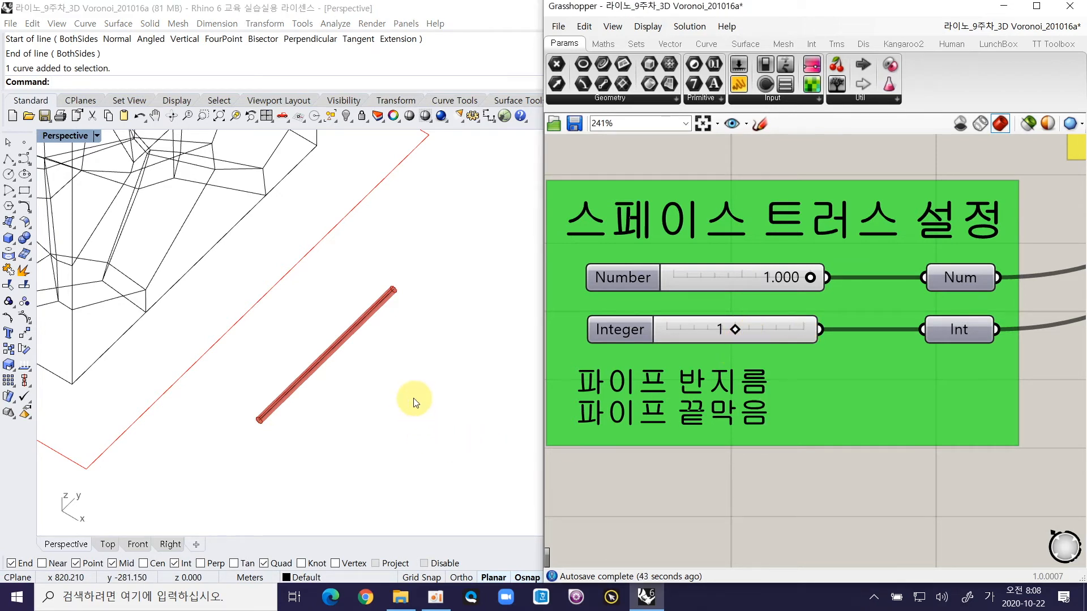
right_click_drag(417, 383, 376, 412, "ctrl")
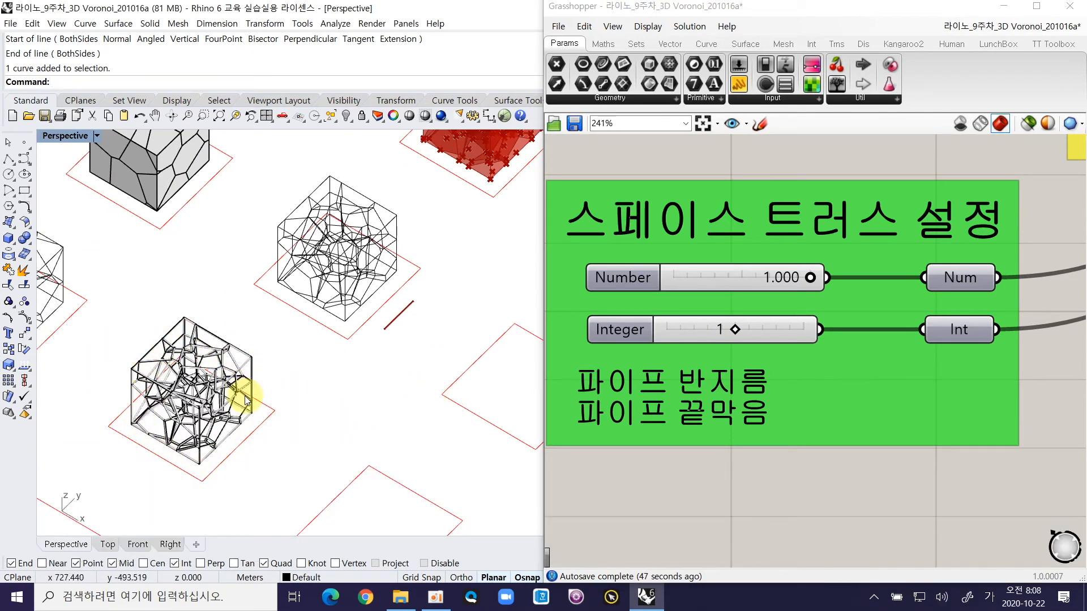
Step: Set the caps Integer slider to 0 so the single test pipe has no end caps
right_click_drag(756, 338, 845, 312, "ctrl")
right_click_drag(447, 313, 436, 227, "ctrl")
left_click(351, 253)
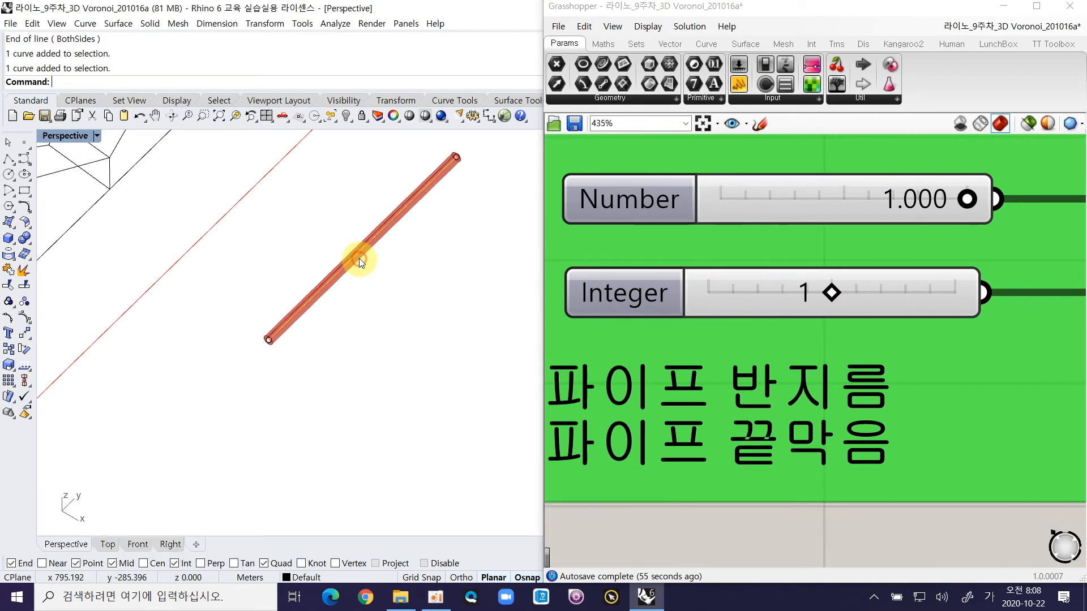
left_click(814, 524)
left_click_drag(828, 301, 691, 306)
Step: Bake the uncapped test pipe from the space truss Brep parameter into Rhino
right_click_drag(460, 376, 422, 349, "ctrl")
right_click_drag(902, 273, 674, 318, "shift")
right_click_drag(674, 318, 736, 394, "ctrl")
right_click_drag(921, 272, 781, 329)
right_click_drag(1044, 268, 705, 315)
right_click(913, 310)
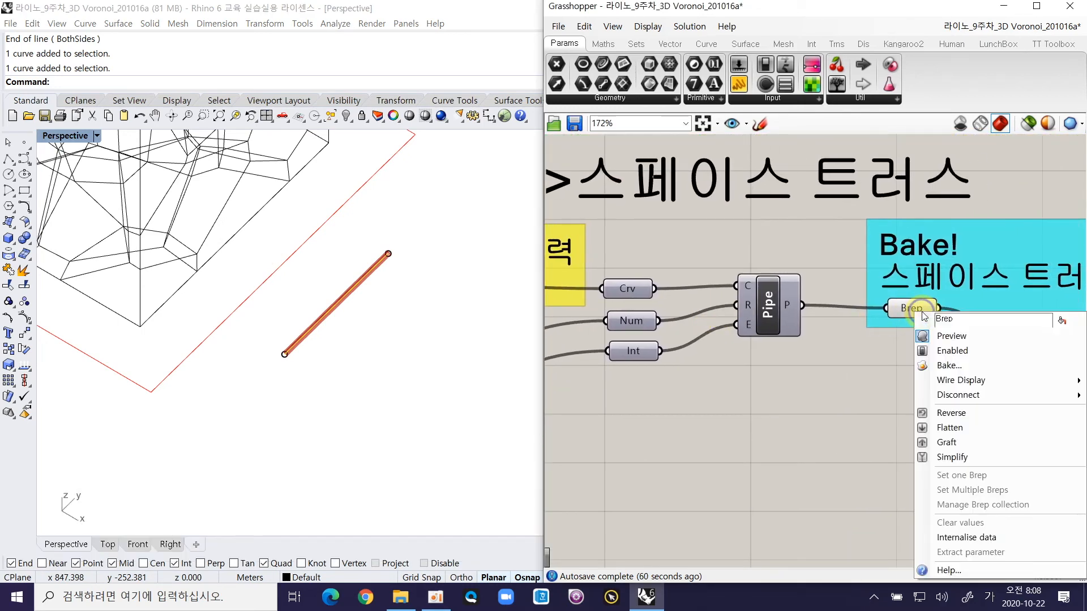
left_click(973, 366)
left_click(990, 482)
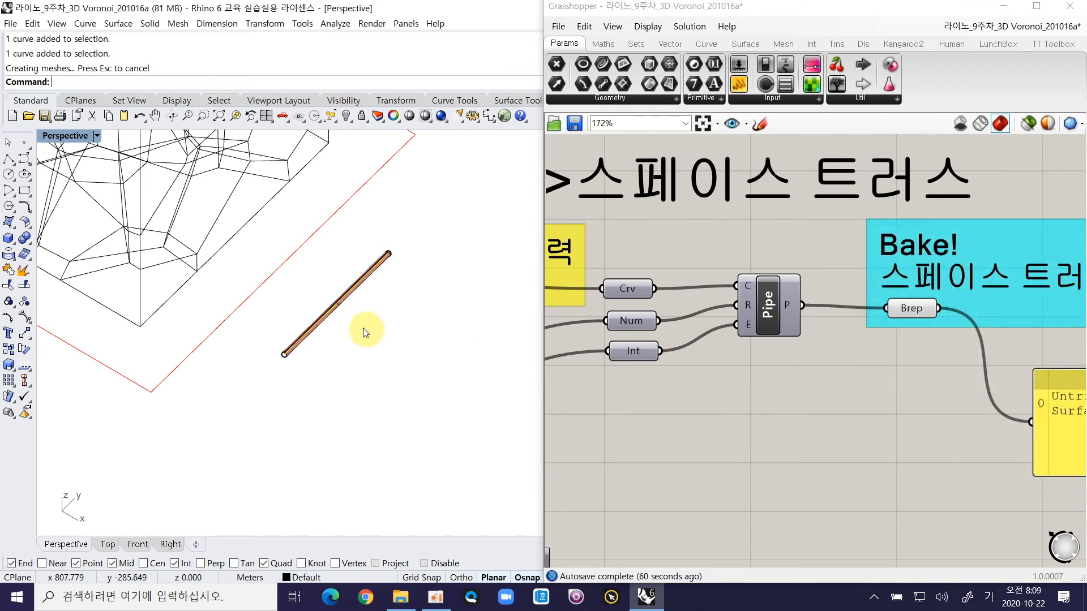
Step: Move the baked pipe sideways away from the red Grasshopper preview
right_click_drag(365, 333, 369, 250, "ctrl")
type("ㄴ")
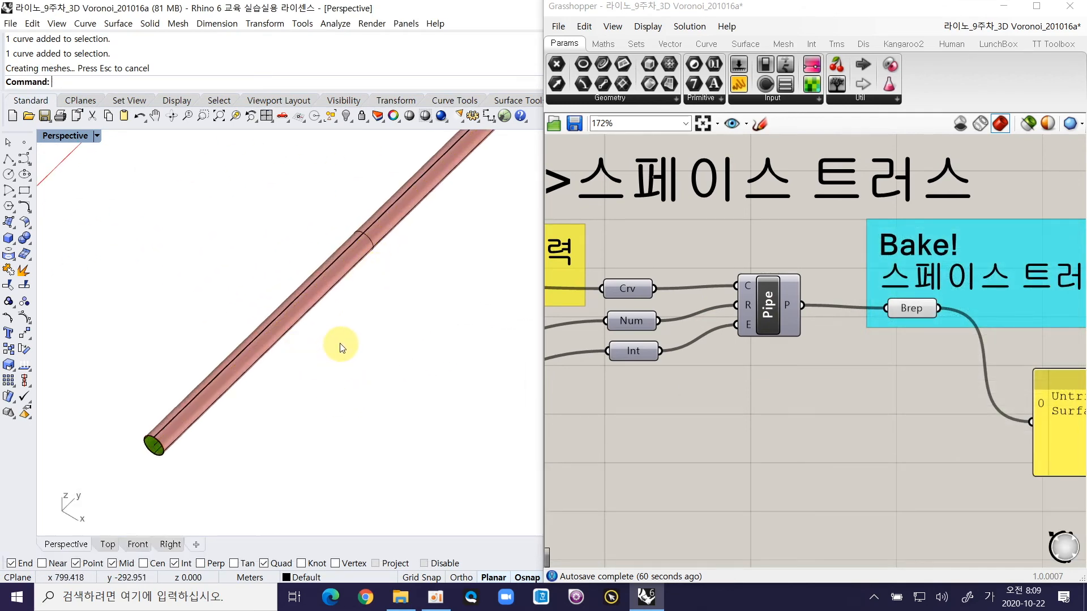
left_click(302, 313)
right_click_drag(296, 264, 301, 281, "ctrl")
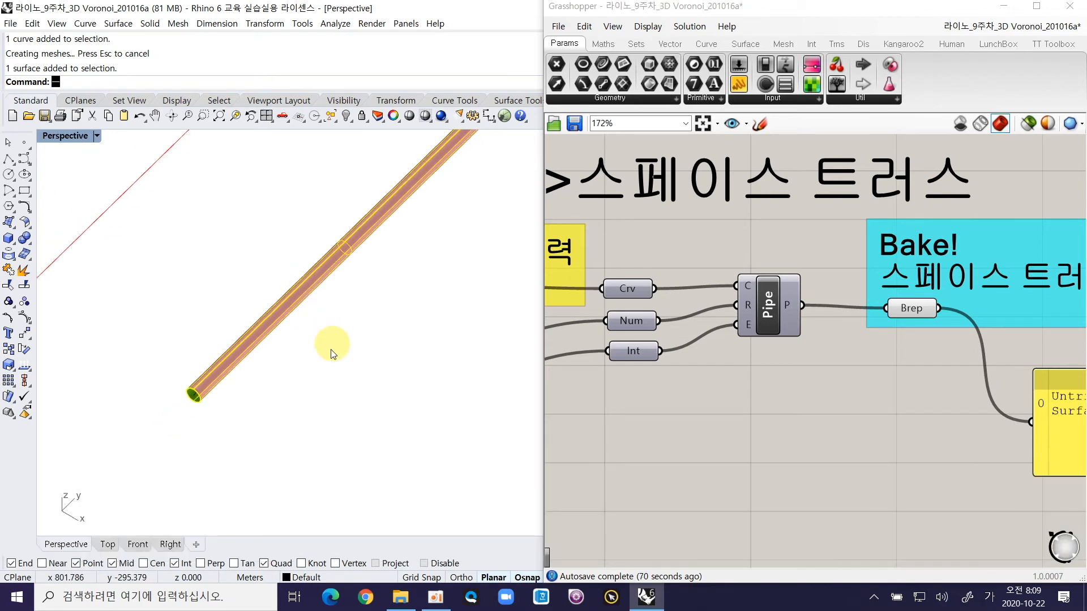
type("ㅡ")
key("Return")
key("Hangul")
type("m")
key("Return")
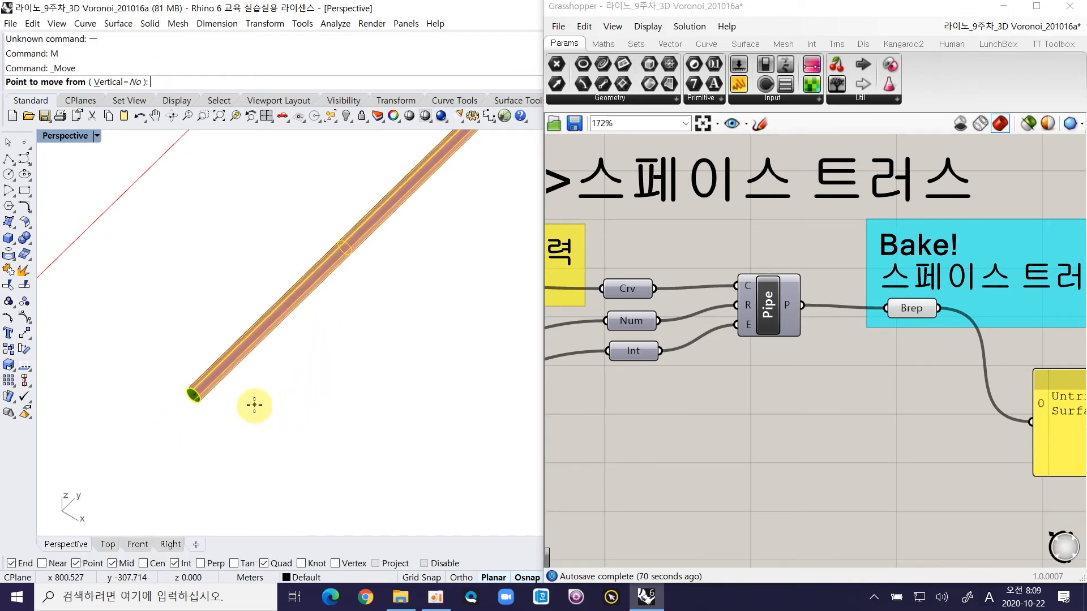
left_click(254, 404)
left_click(335, 469, "shift")
Step: Place the moved uncapped pipe clear of the red preview and inspect its open end up close
left_click(314, 449)
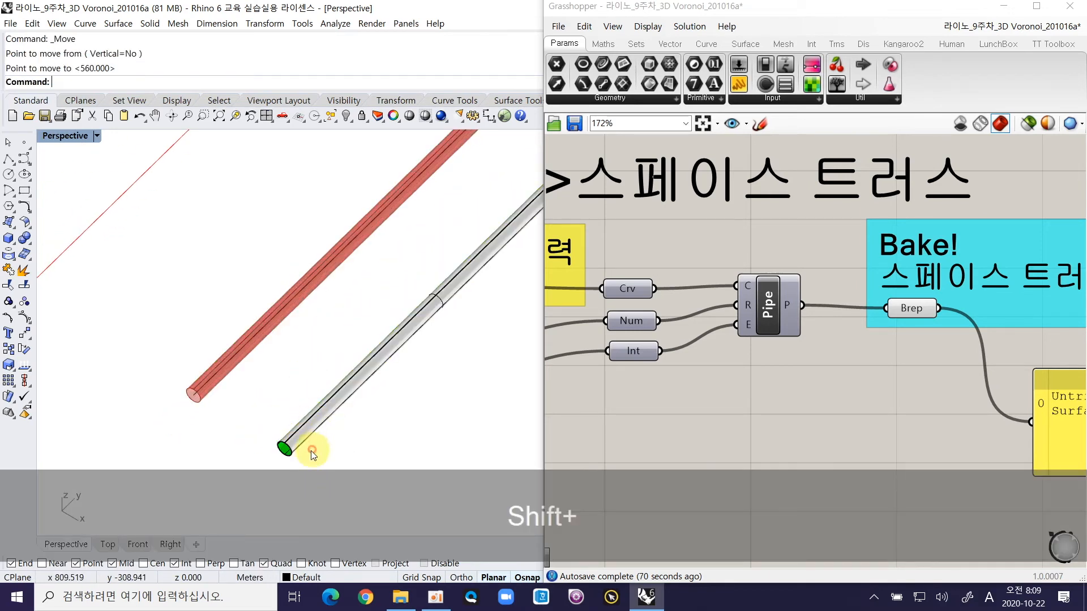
scroll(307, 432, "up", 15, "ctrl+shift")
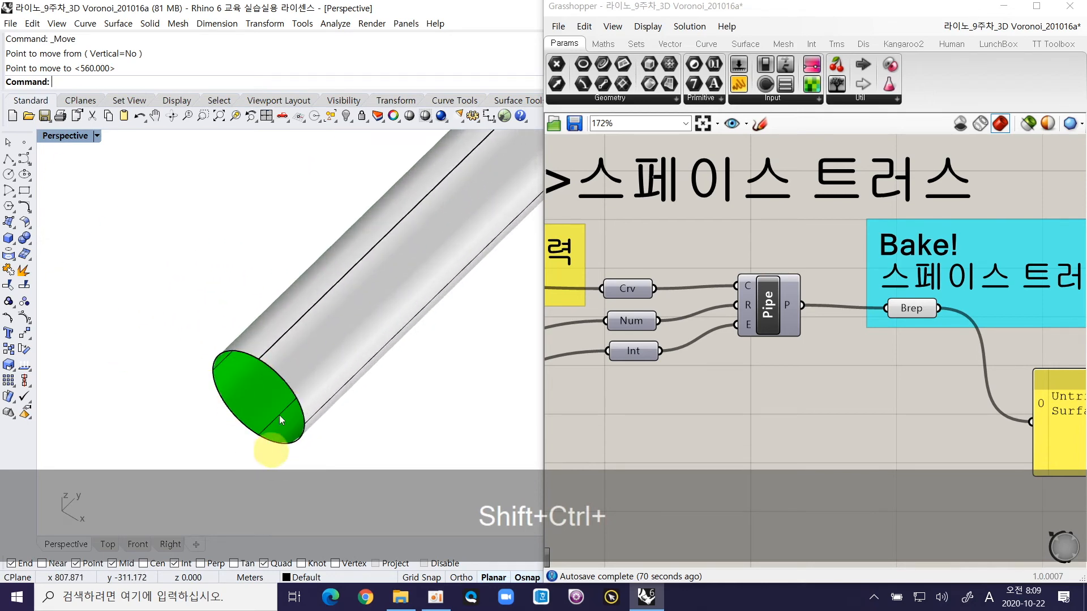
scroll(252, 412, "down", 10, "ctrl")
Step: Set the caps Integer slider in the space truss settings to 1 for flat pipe ends
right_click_drag(676, 306, 906, 287)
right_click_drag(696, 388, 855, 355)
right_click_drag(600, 397, 794, 377)
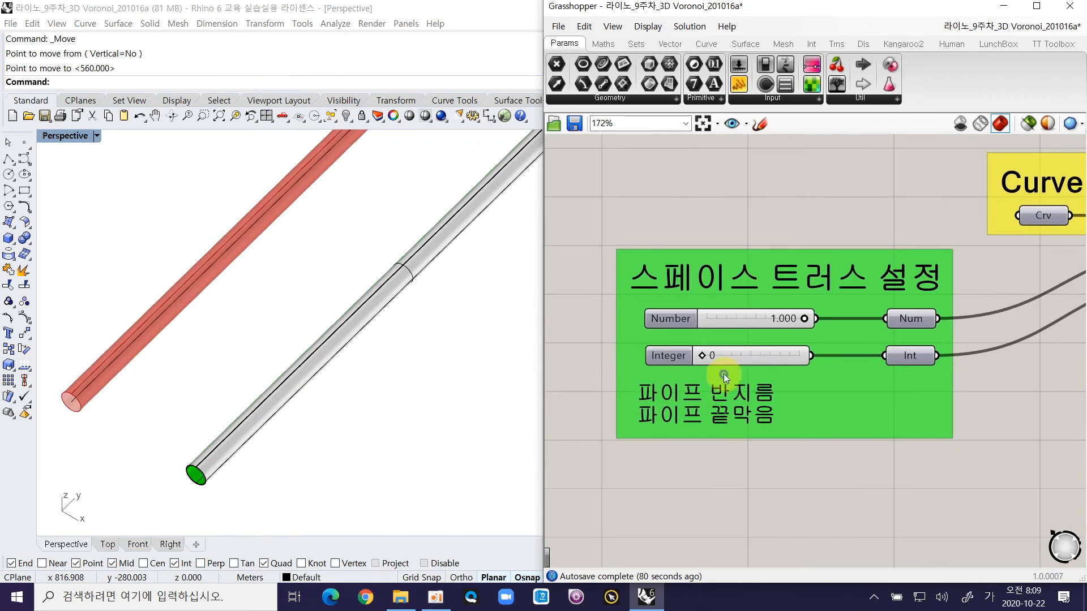
scroll(723, 374, "up", 4, "ctrl")
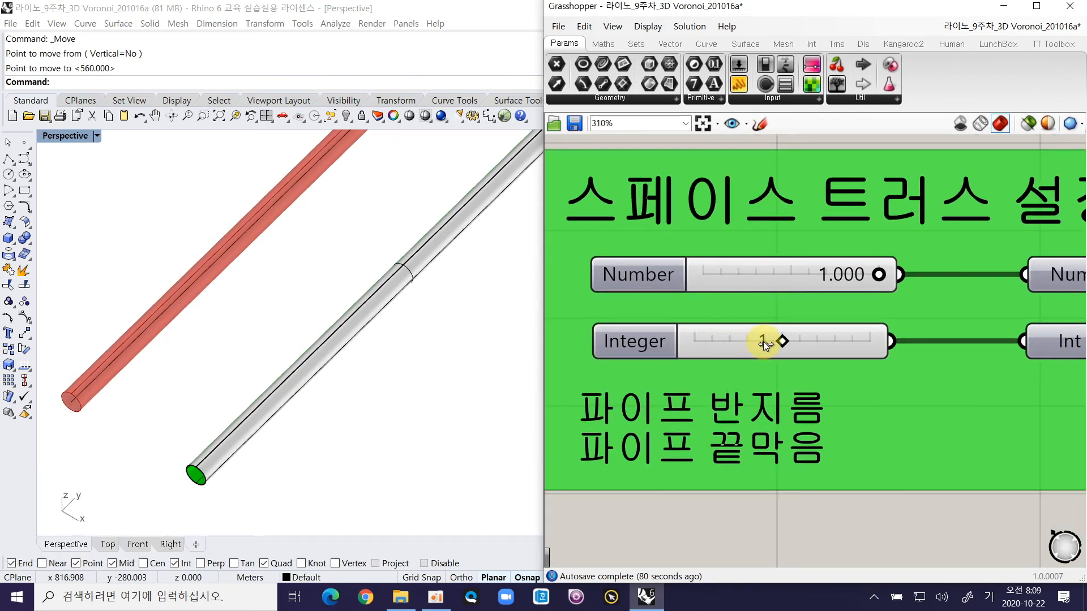
scroll(758, 340, "down", 5, "ctrl")
Step: Bake the flat-capped test pipe from the space truss Brep parameter with the default attributes
right_click_drag(690, 327, 678, 328)
right_click_drag(976, 300, 821, 309)
right_click(854, 308)
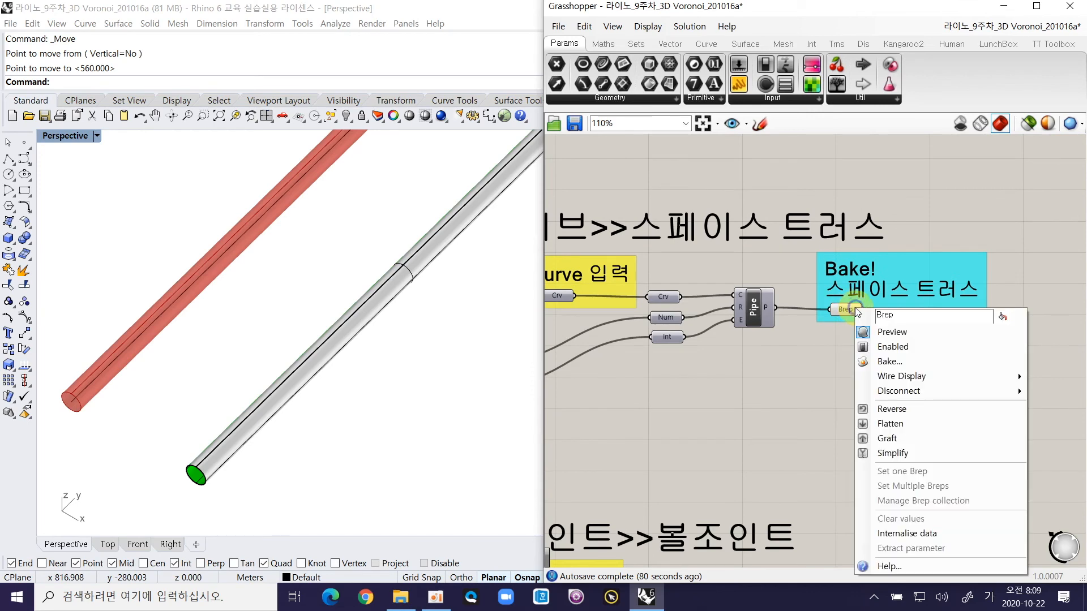
left_click(903, 362)
left_click(911, 488)
Step: Move the baked flat-capped pipe beside the uncapped one and compare their ends up close
right_click_drag(184, 415, 303, 405, "shift")
left_click(305, 382)
type("ㅡ")
key("Return")
key("Hangul")
type("m")
key("Return")
left_click(198, 393)
right_click_drag(213, 344, 223, 380, "ctrl")
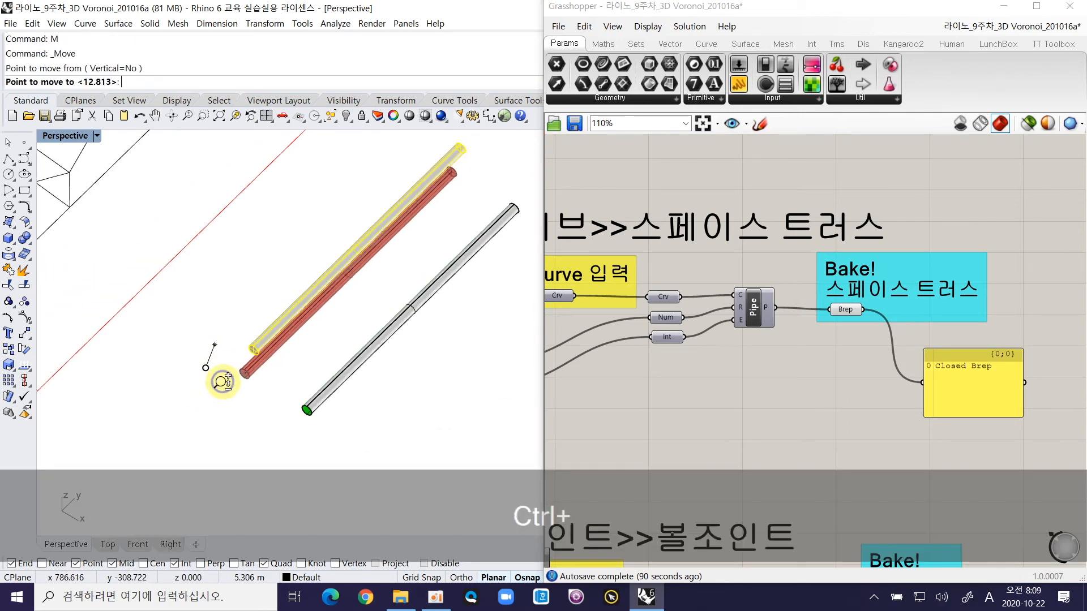
left_click(287, 426)
key("ctrl+shift+Escape")
right_click_drag(348, 412, 385, 375, "ctrl")
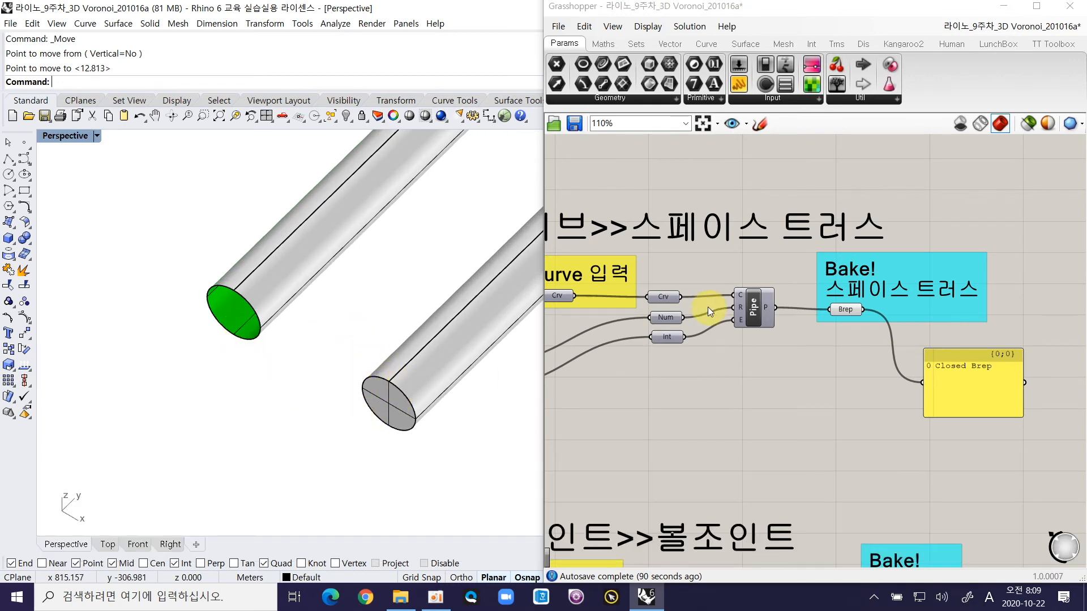
Step: Set the caps Integer slider to 2 and check the rounded end on the red preview pipe
right_click_drag(688, 322, 924, 284)
right_click_drag(615, 354, 769, 320, "ctrl")
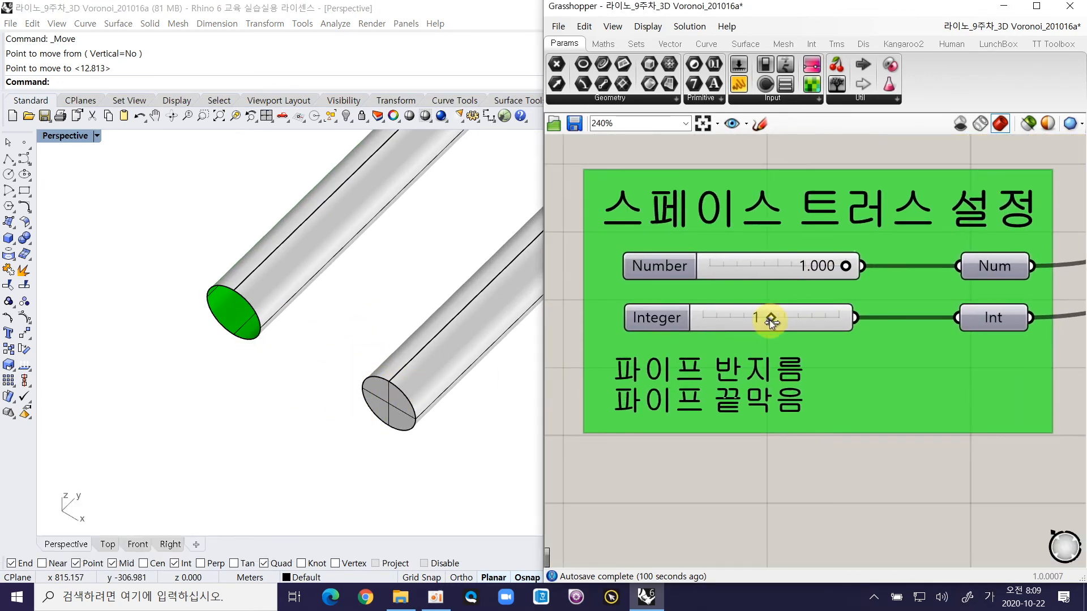
right_click_drag(362, 323, 338, 441, "ctrl")
right_click_drag(225, 328, 285, 383, "shift")
right_click_drag(285, 383, 309, 300, "ctrl")
Step: Bake the round-capped test pipe from the space truss Brep parameter, keeping the default attributes
right_click_drag(909, 295, 694, 382)
right_click_drag(826, 334, 593, 383)
scroll(798, 348, "up", 5)
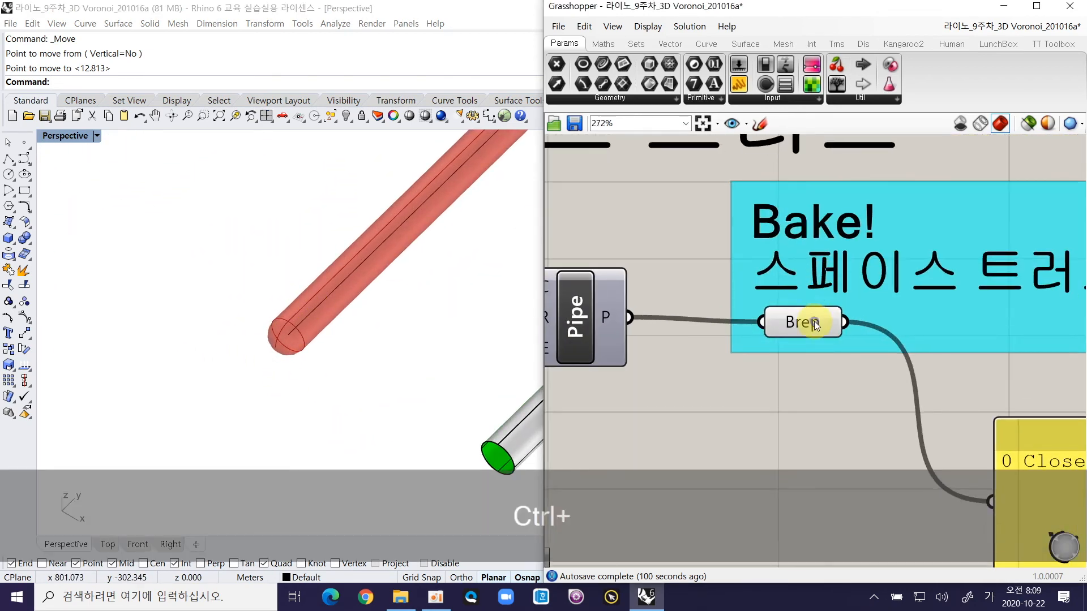
right_click(829, 313)
left_click(864, 368)
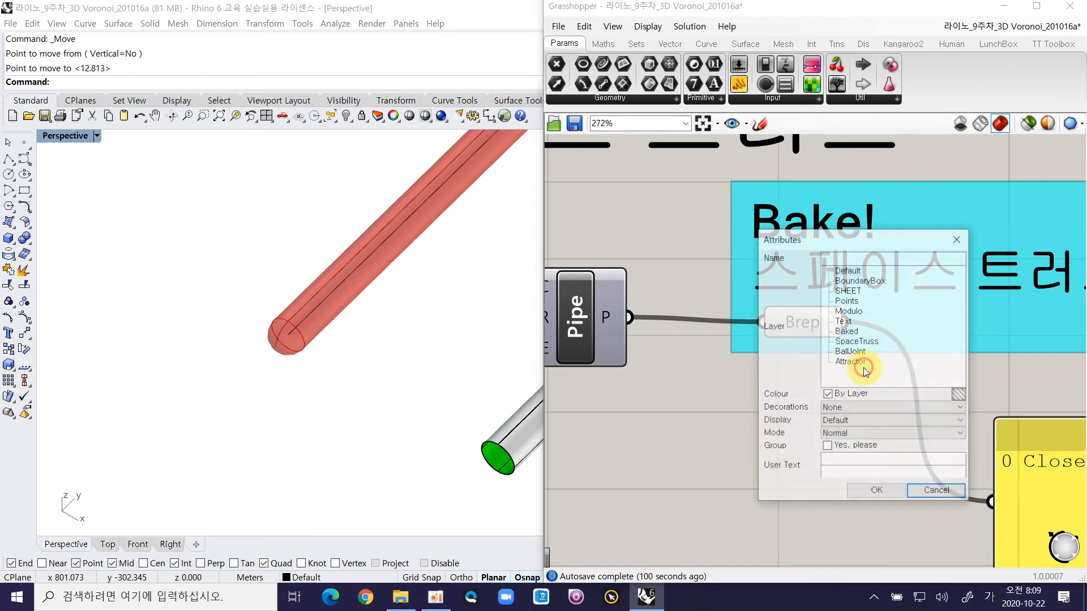
left_click(879, 492)
Step: Move the baked round-capped pipe out of the red preview to the far side of the flat-capped pipe
scroll(199, 308, "down", 2, "ctrl")
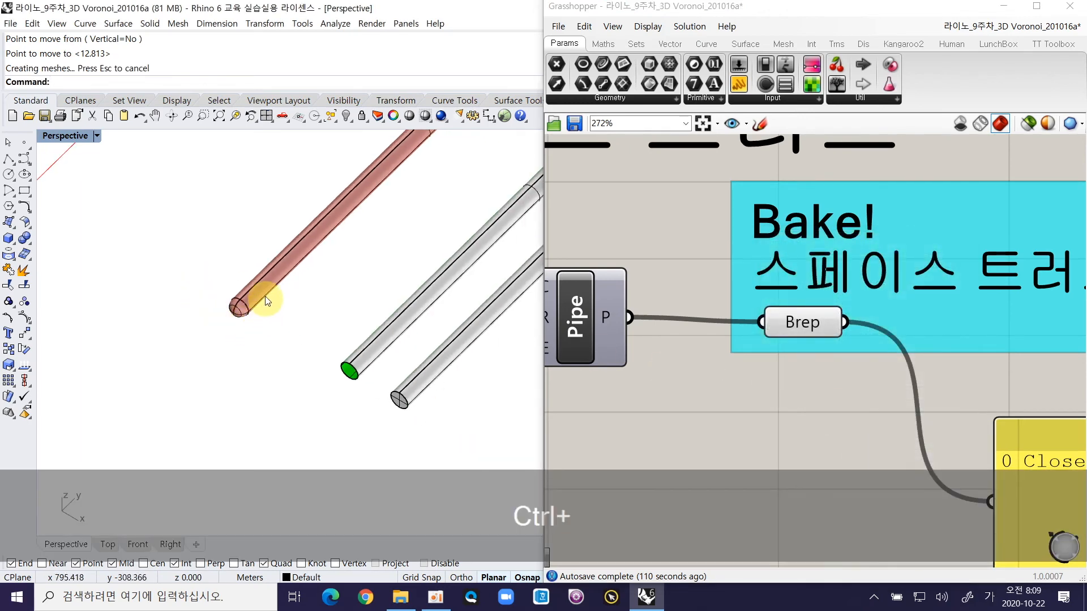
left_click(266, 294)
type("ㅡ")
key("Return")
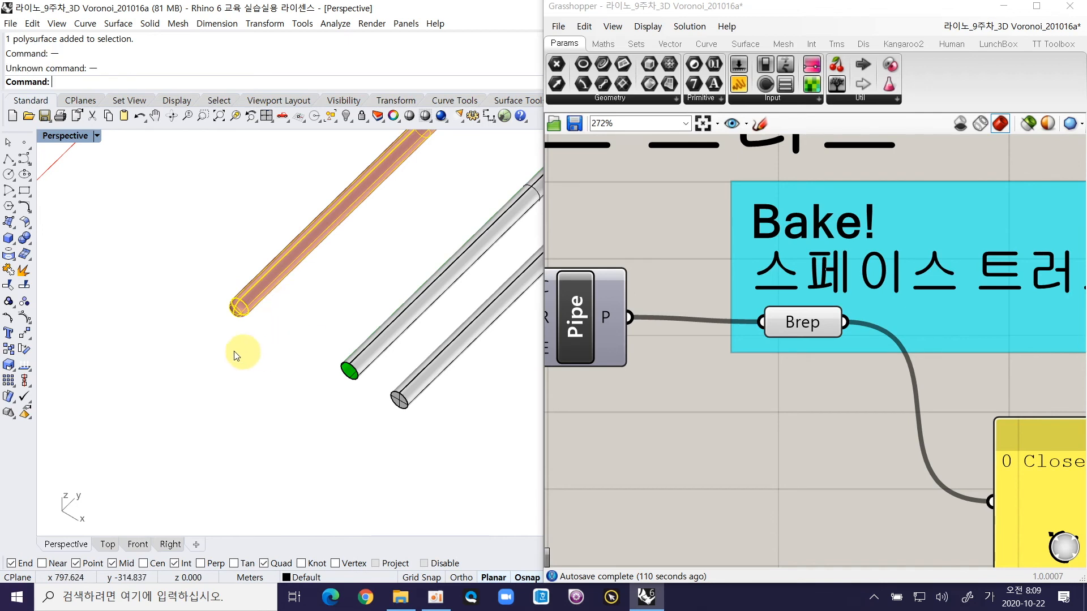
type("M")
key("Return")
left_click(180, 297)
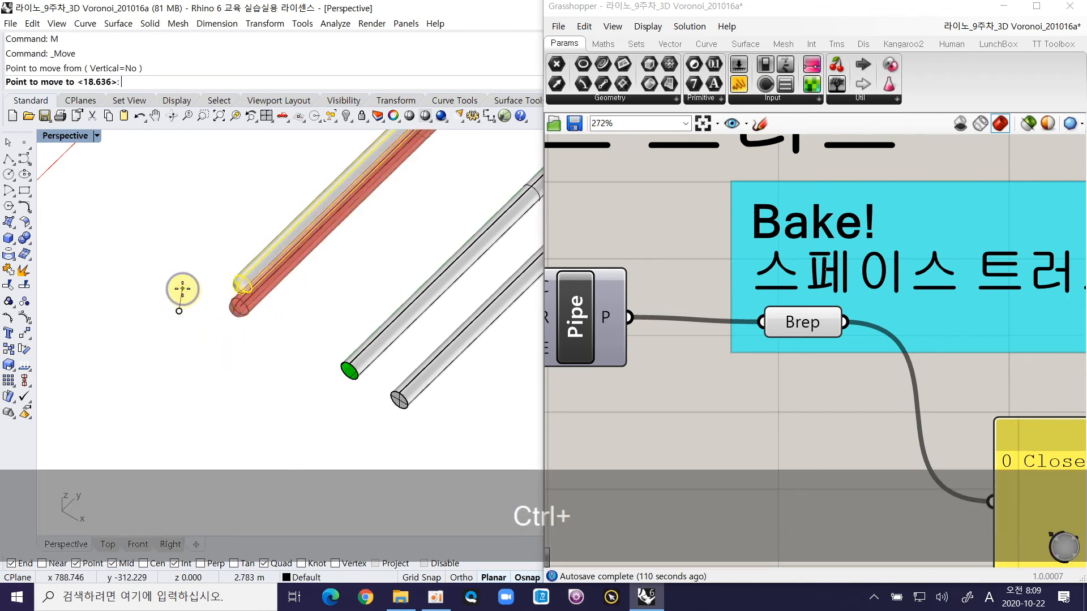
scroll(180, 294, "down", 2, "ctrl")
left_click(290, 415)
key("ctrl+shift+Escape")
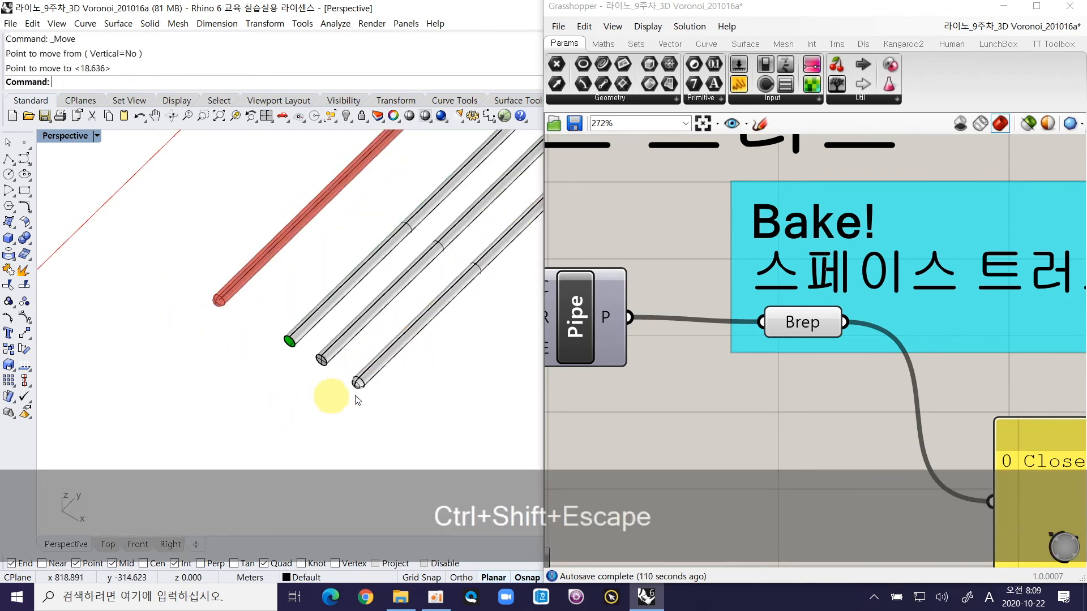
Step: Examine the open, flat and round ends of the three baked pipes, and the members of the baked space truss
scroll(396, 313, "up", 4, "ctrl")
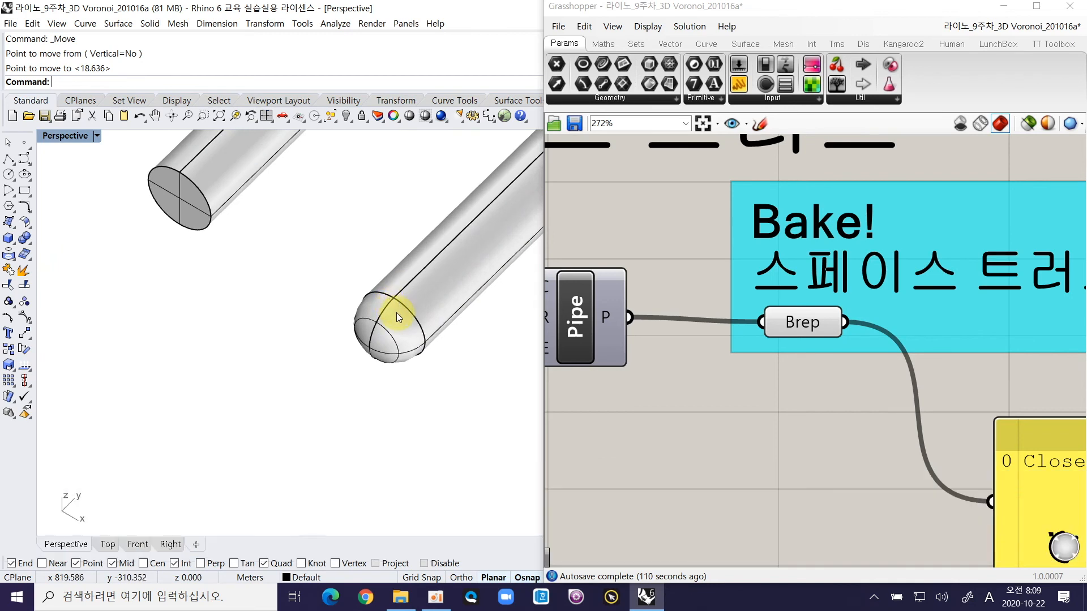
left_click(431, 578)
right_click_drag(401, 315, 218, 462, "shift")
left_click(238, 386)
right_click_drag(369, 251, 337, 311, "shift")
right_click_drag(341, 259, 424, 305, "ctrl")
left_click(444, 168)
right_click_drag(240, 288, 384, 358, "shift")
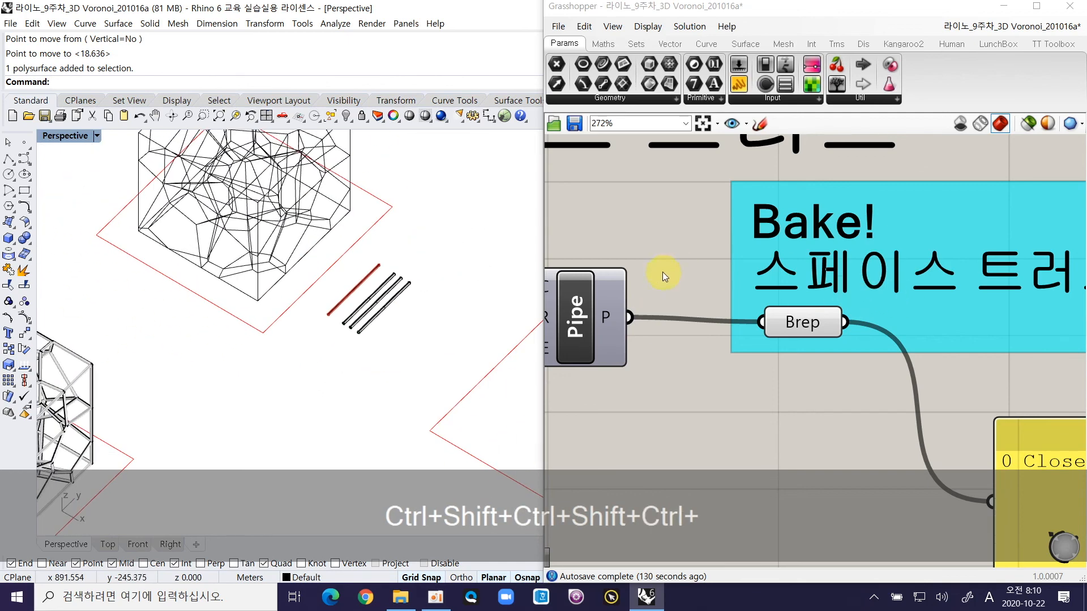
right_click_drag(361, 334, 359, 237, "ctrl")
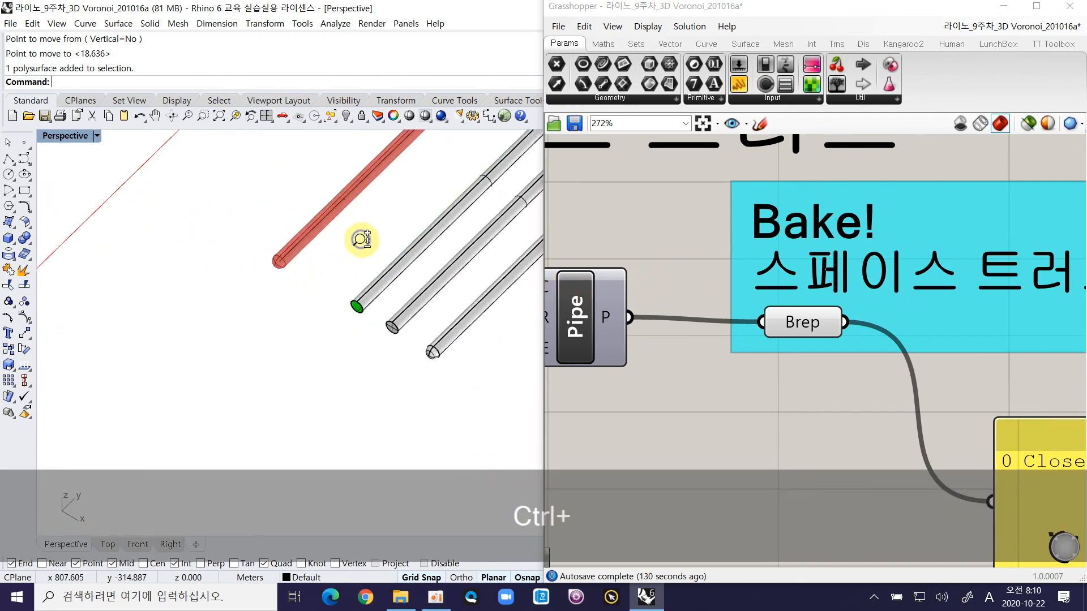
right_click_drag(391, 311, 380, 379, "ctrl")
left_click(330, 346)
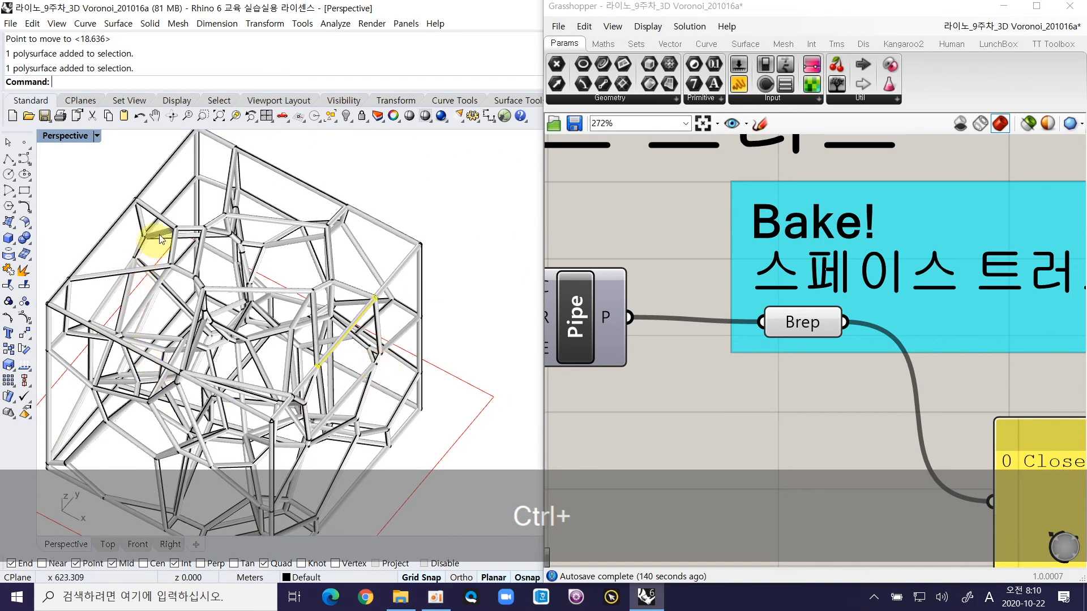